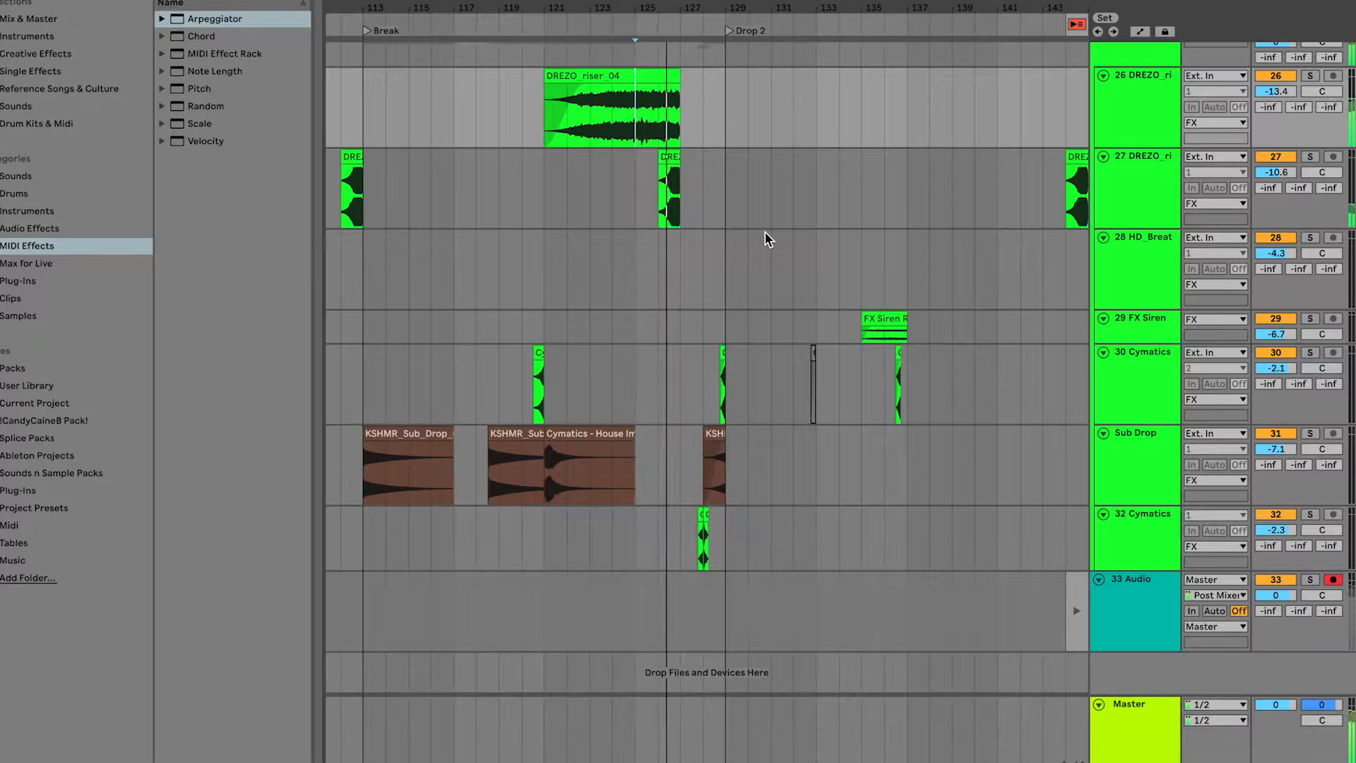
scroll(766, 233, up, 7)
scroll(765, 232, up, 7)
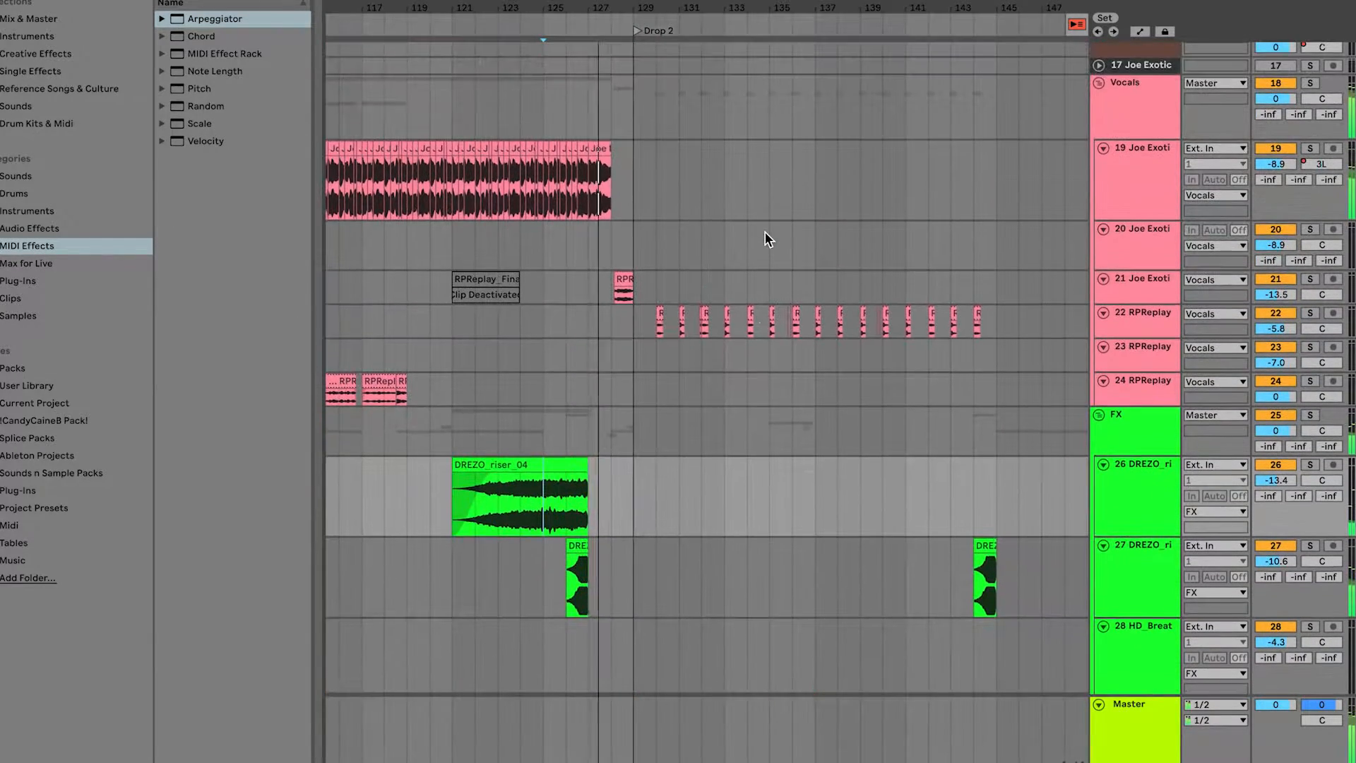
scroll(765, 231, up, 3)
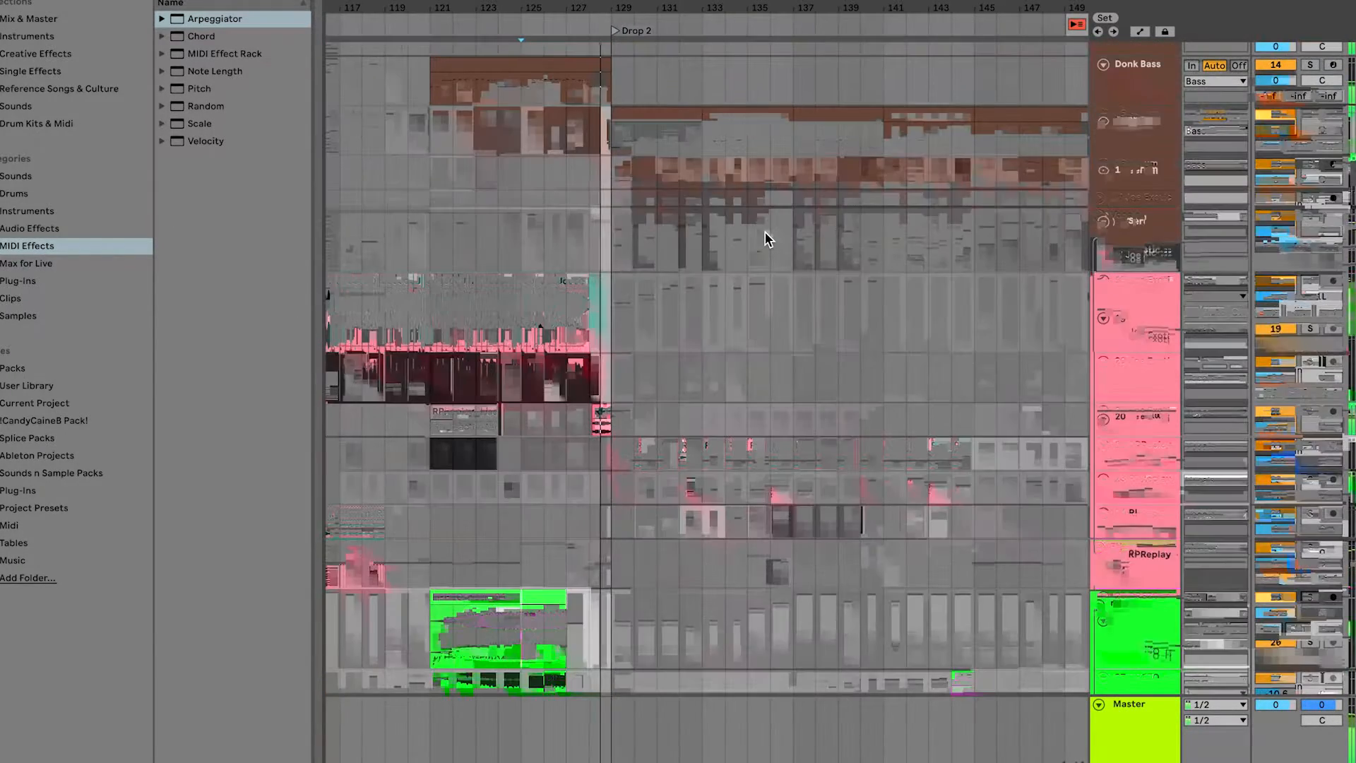
scroll(765, 232, up, 9)
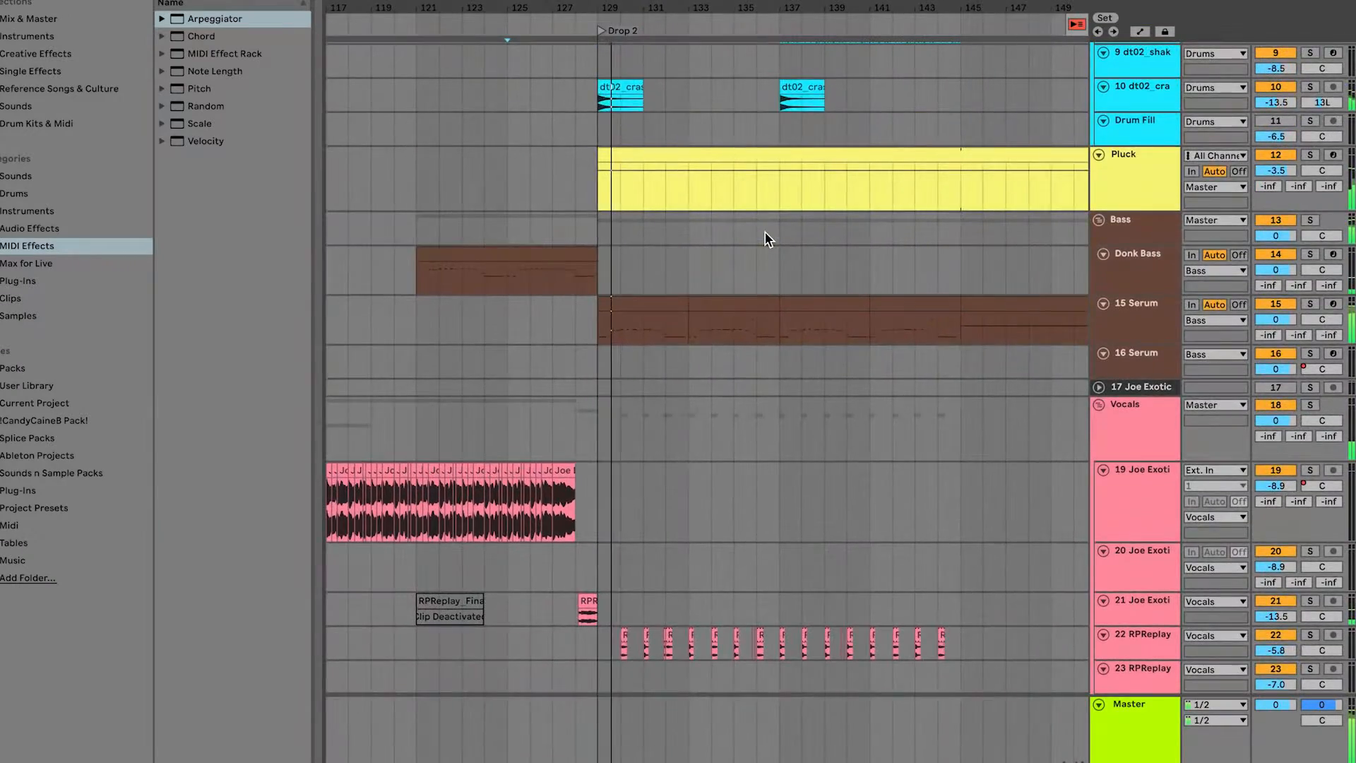
scroll(765, 232, up, 1)
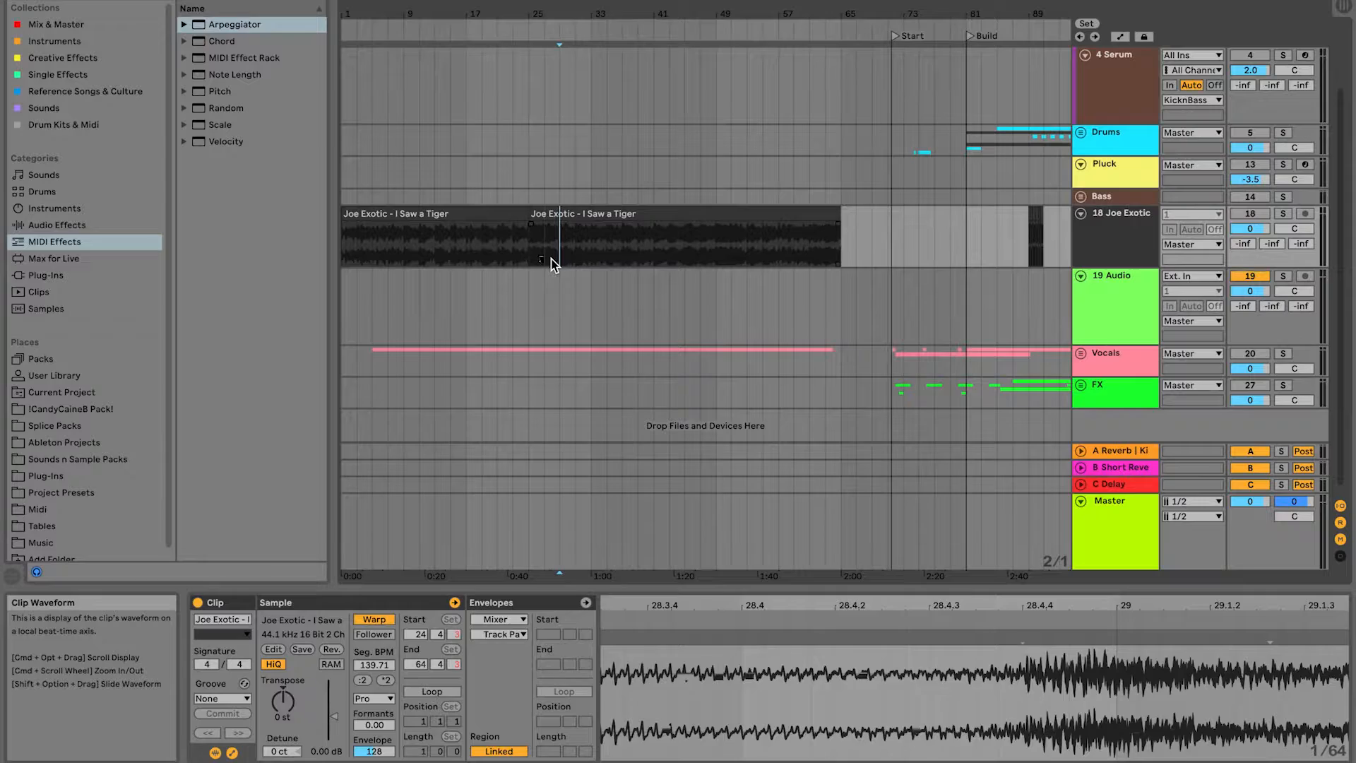
Step: Solo track 18 with the original "Joe Exotic - I Saw a Tiger" sample and play it from bar 25
drag(534, 9, 600, 125)
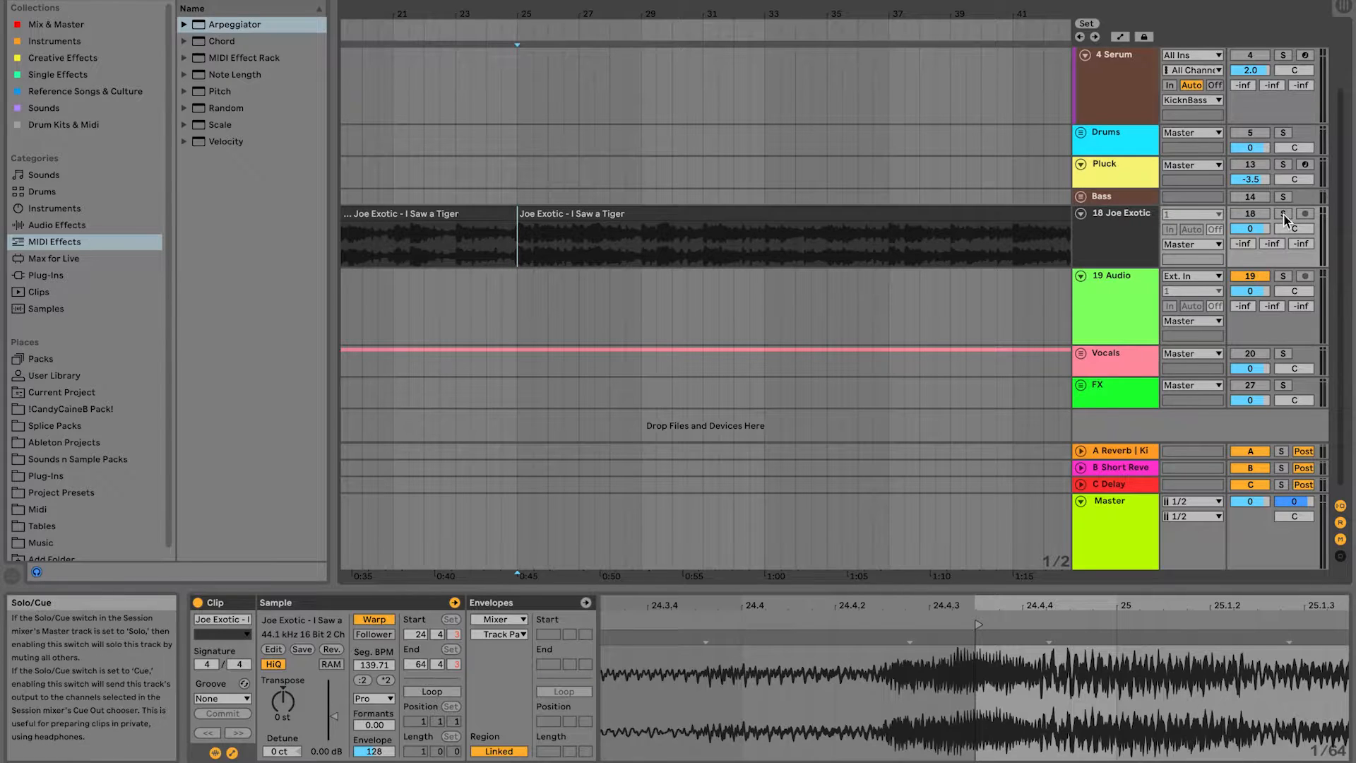
key(space)
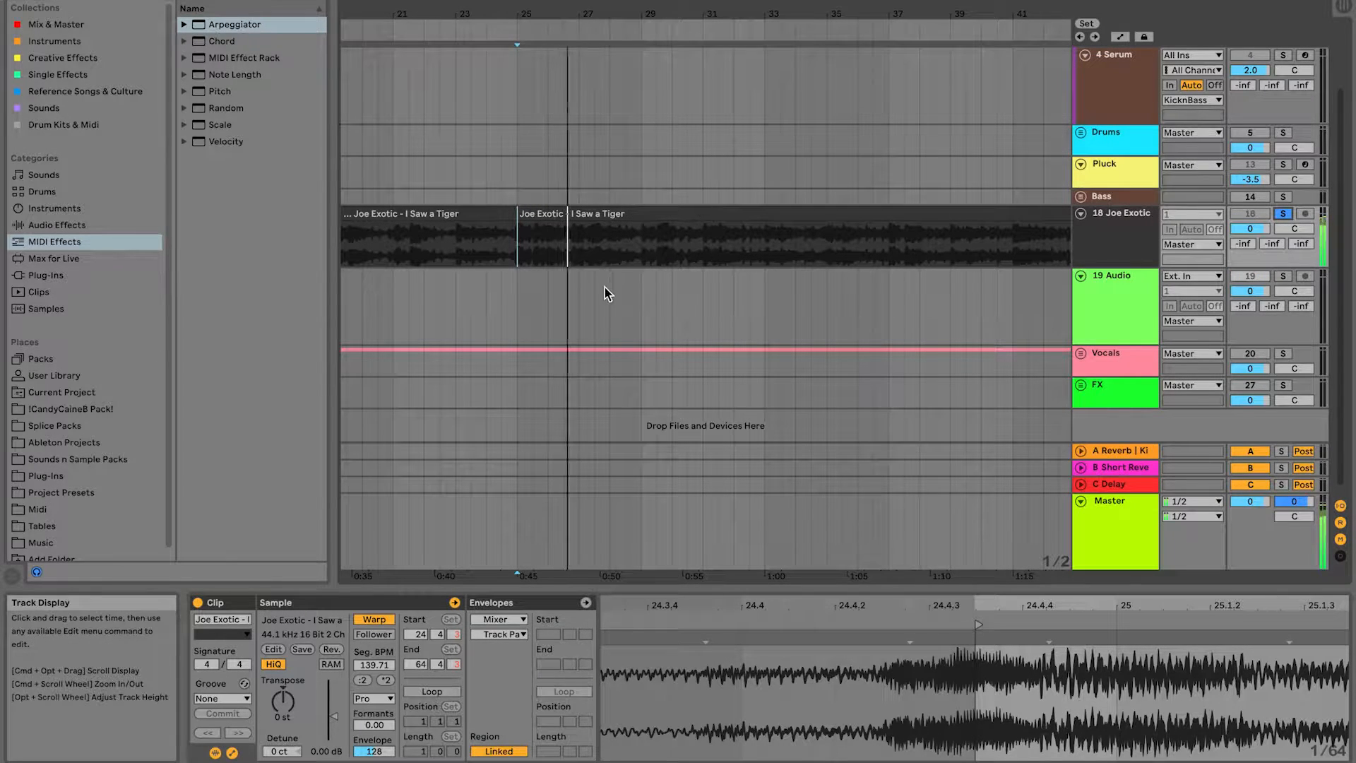
Step: Paste the three chopped Joe Exotic clips at bar 25 on the empty green audio track below the original sample
drag(548, 14, 558, 91)
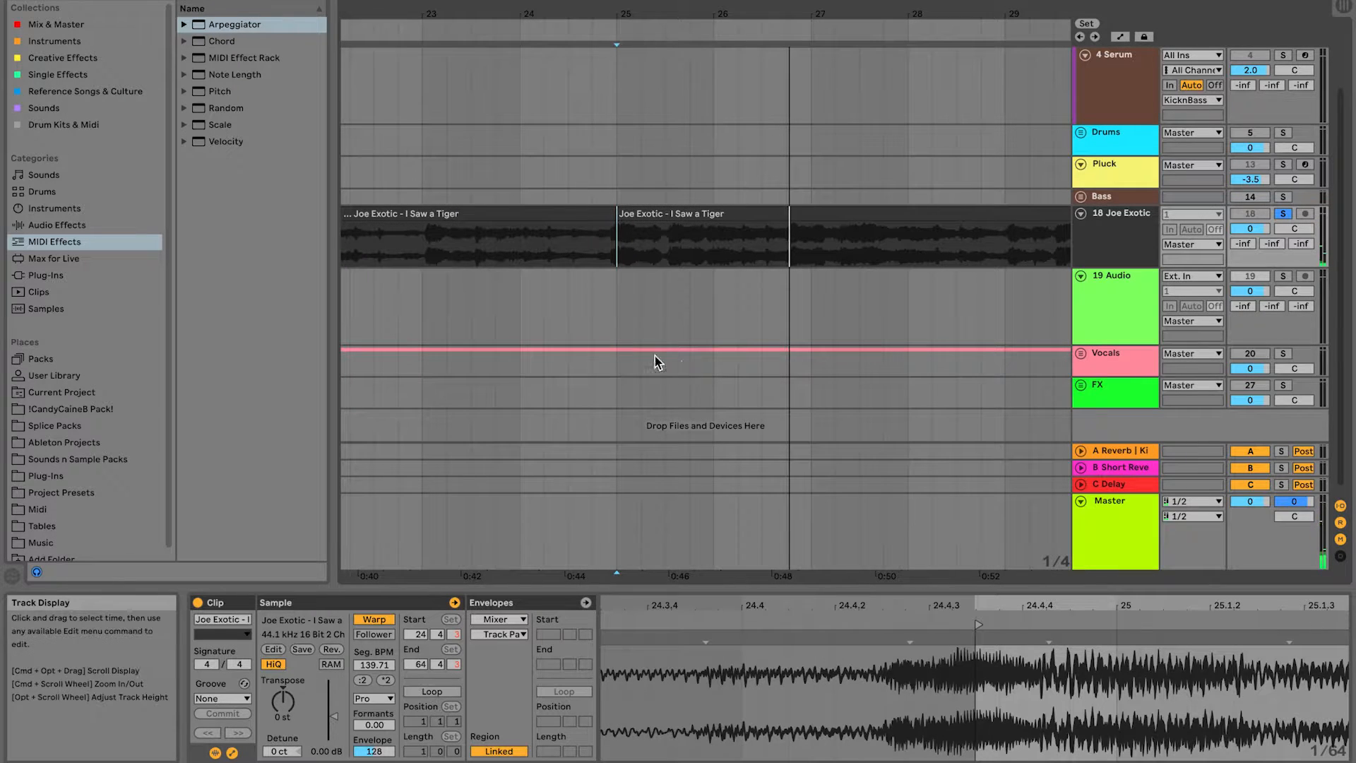
click(617, 311)
key(super+v)
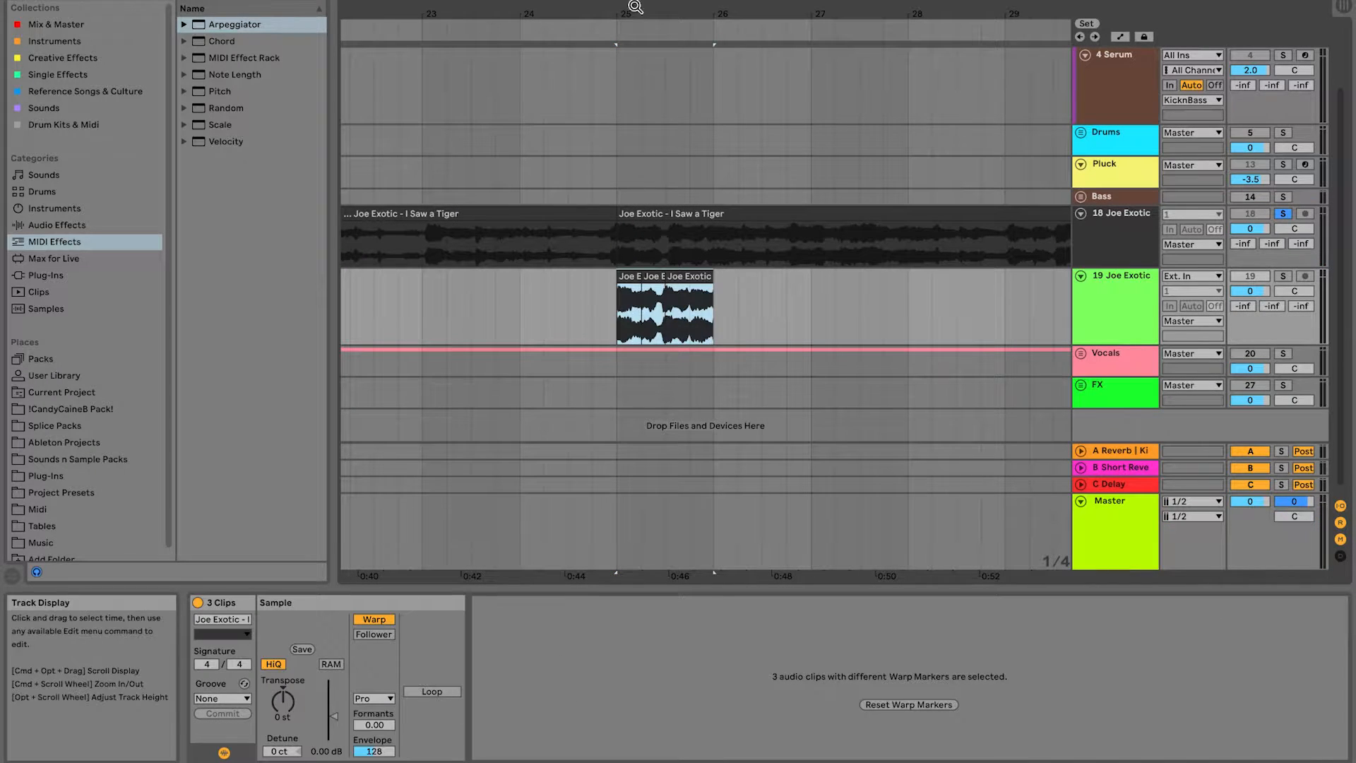
Step: Compare the pasted chops with the original clip and examine the warp markers in the individual chopped clips
drag(640, 21, 657, 58)
click(633, 258)
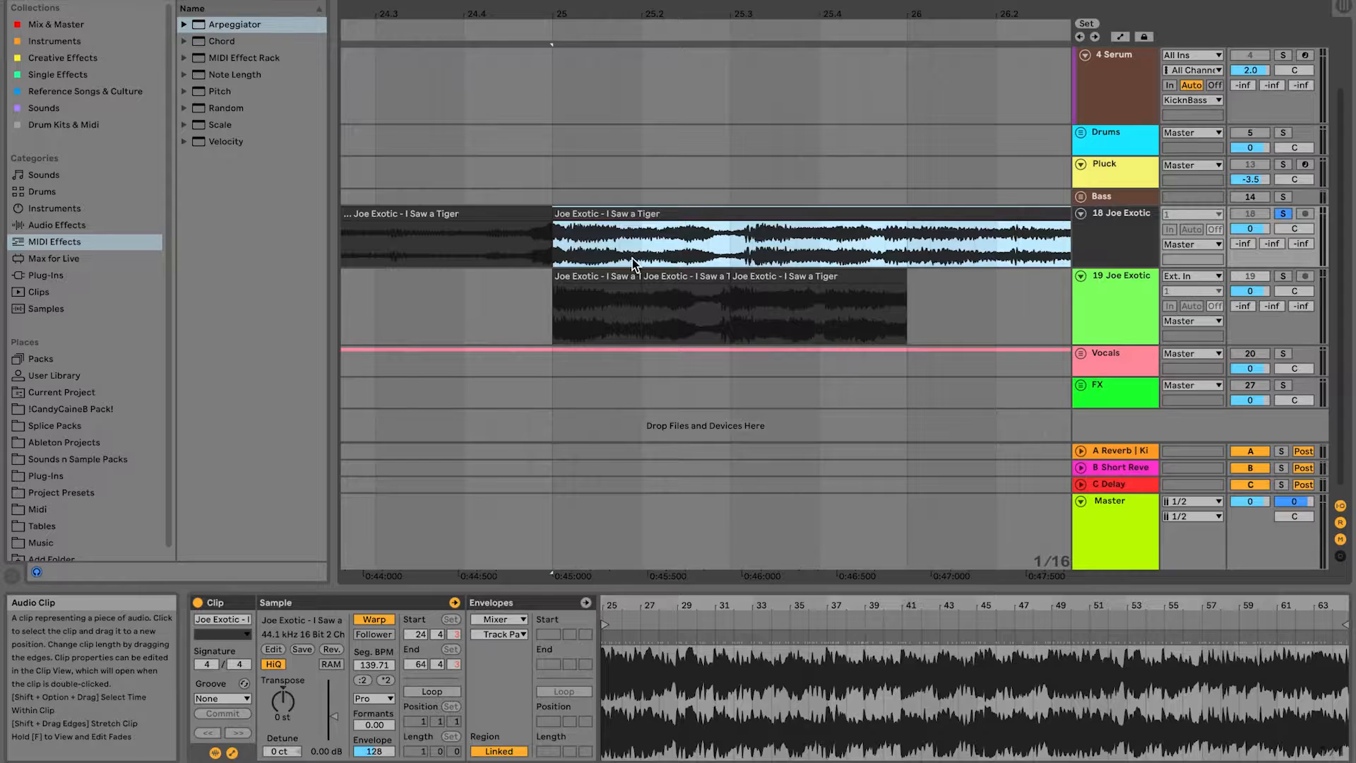
click(622, 310)
right_click(722, 637)
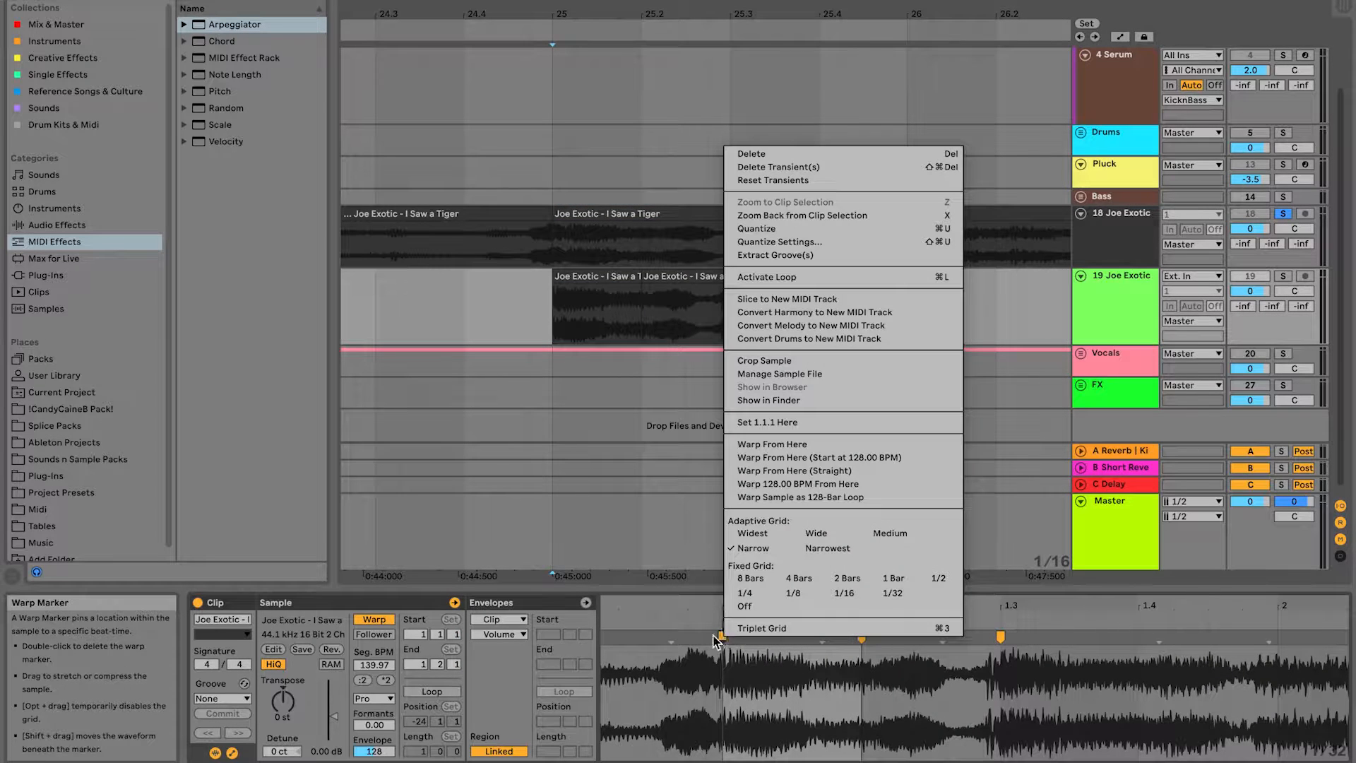
click(682, 611)
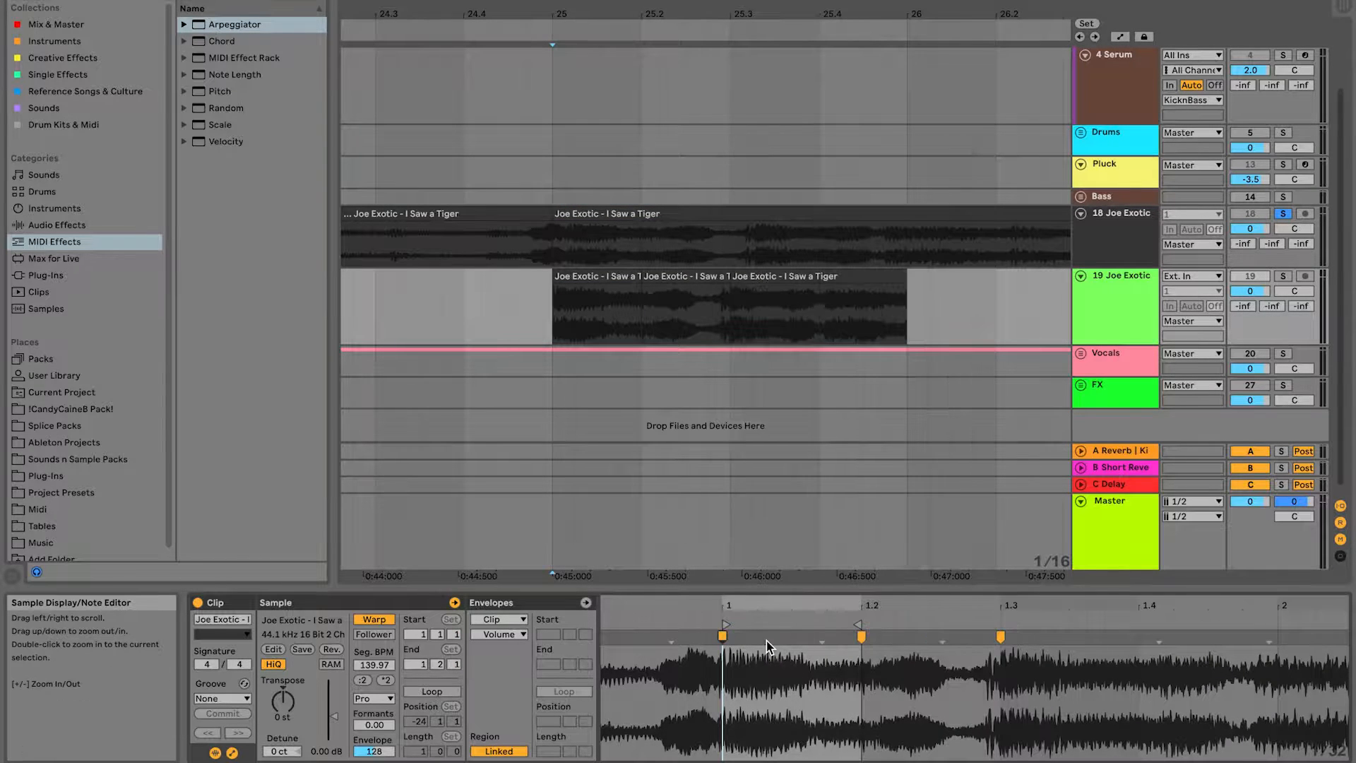
click(739, 276)
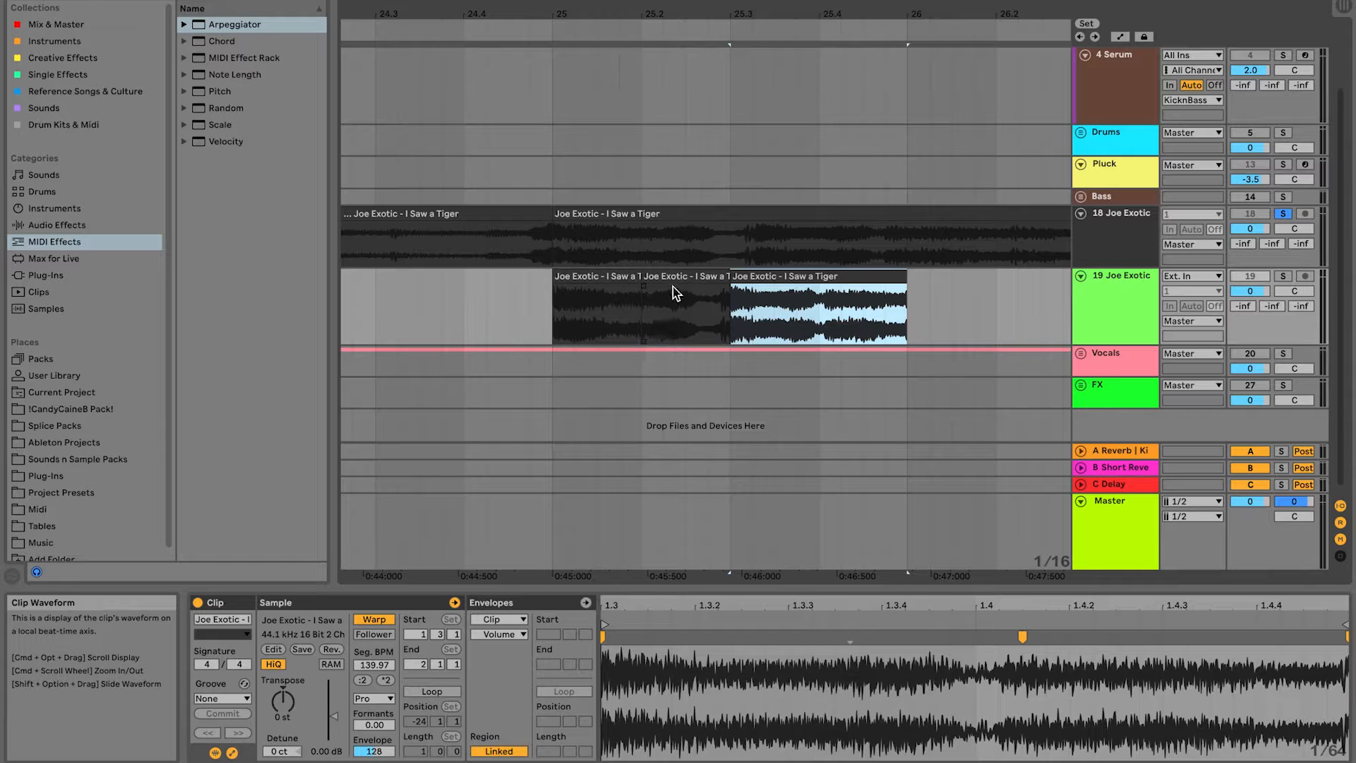
click(553, 296)
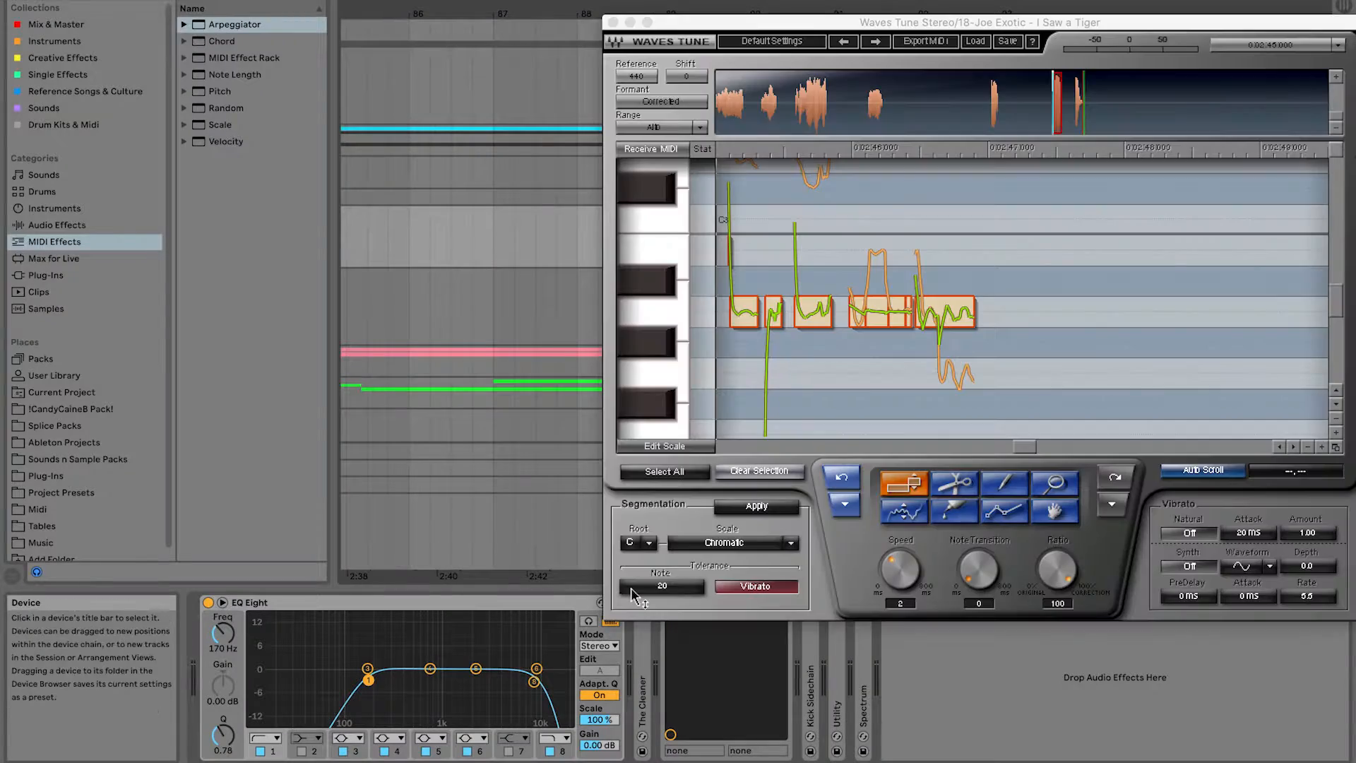
Step: Move the Waves Tune window aside and look over the build-up vocal's EQ Eight, Compressor and Reverb
drag(811, 22, 532, 51)
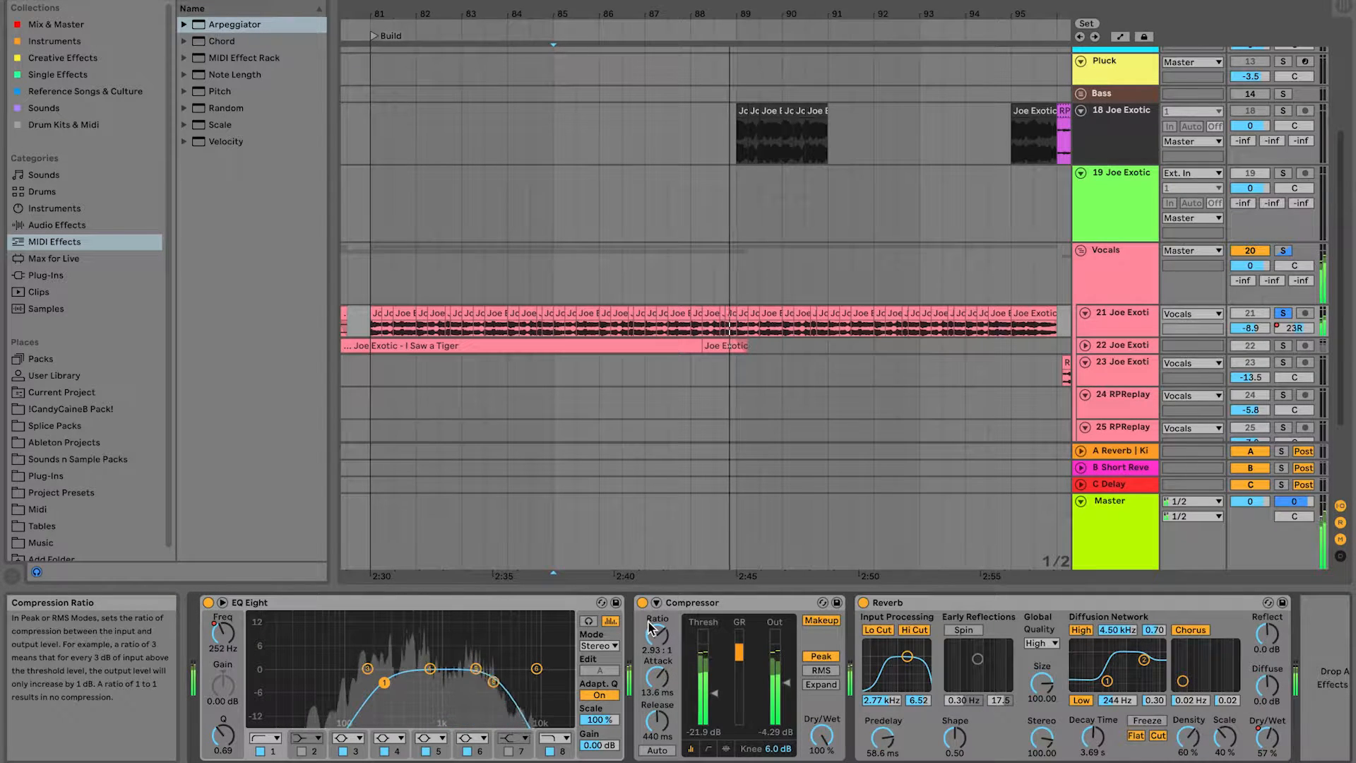
scroll(261, 690, right, 2)
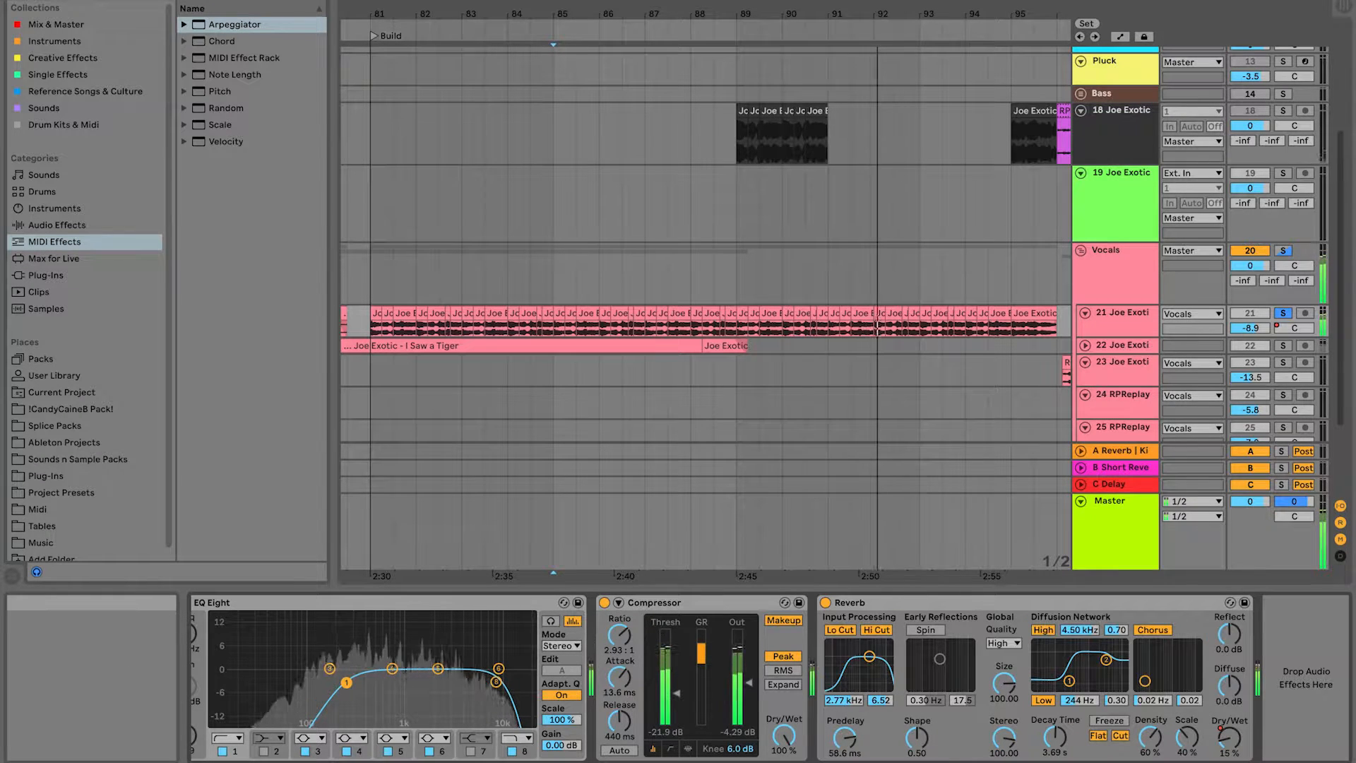
Step: Go to the RPReplay vocal clip just before the drop and examine its track's effect chain through to the final EQ Eight
drag(963, 14, 868, 12)
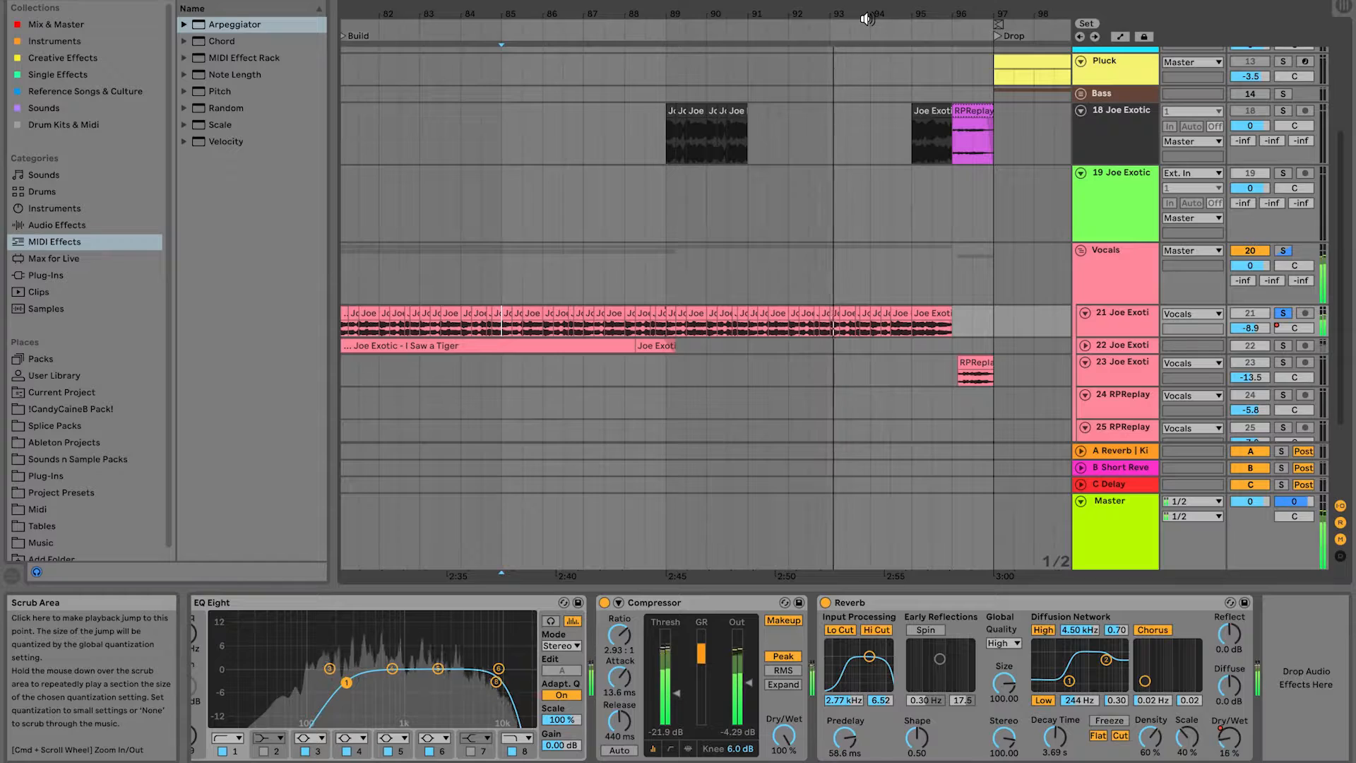
drag(960, 10, 848, 11)
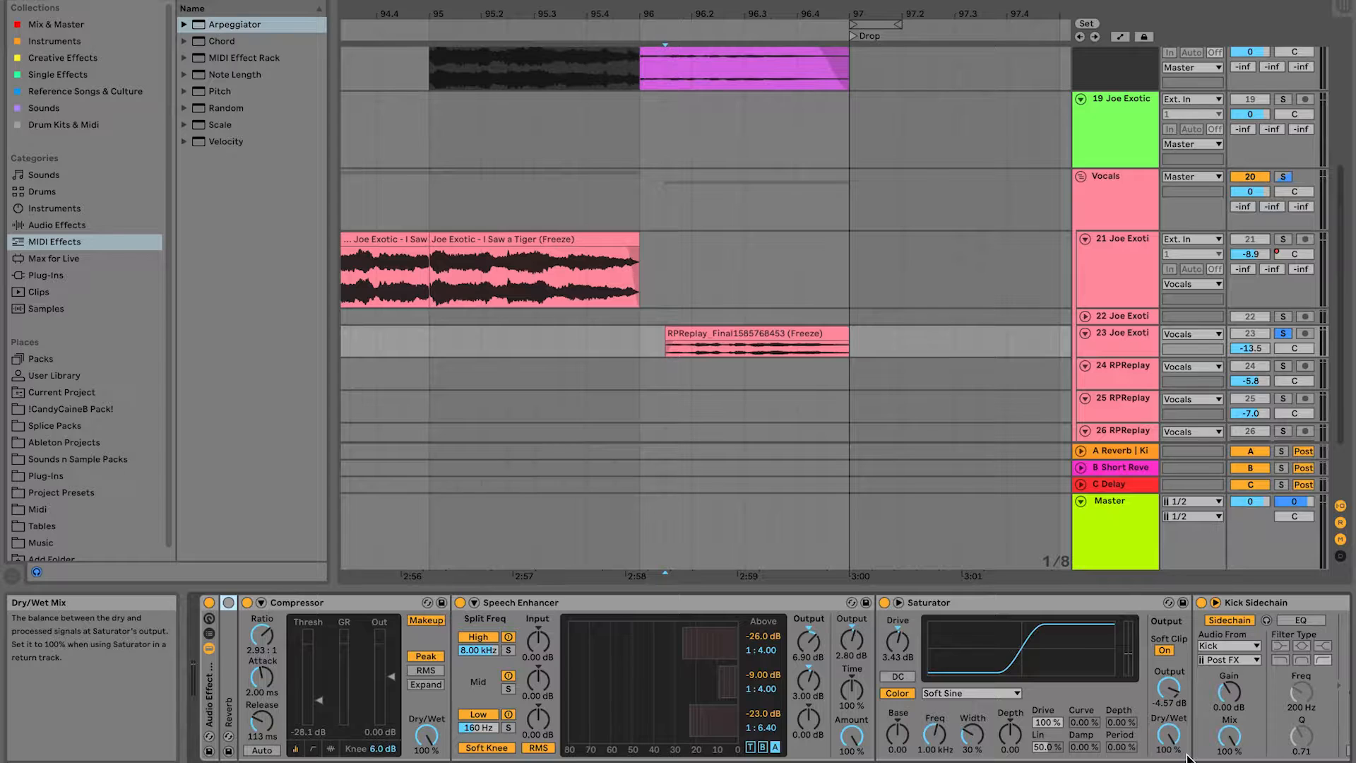
scroll(193, 667, right, 5)
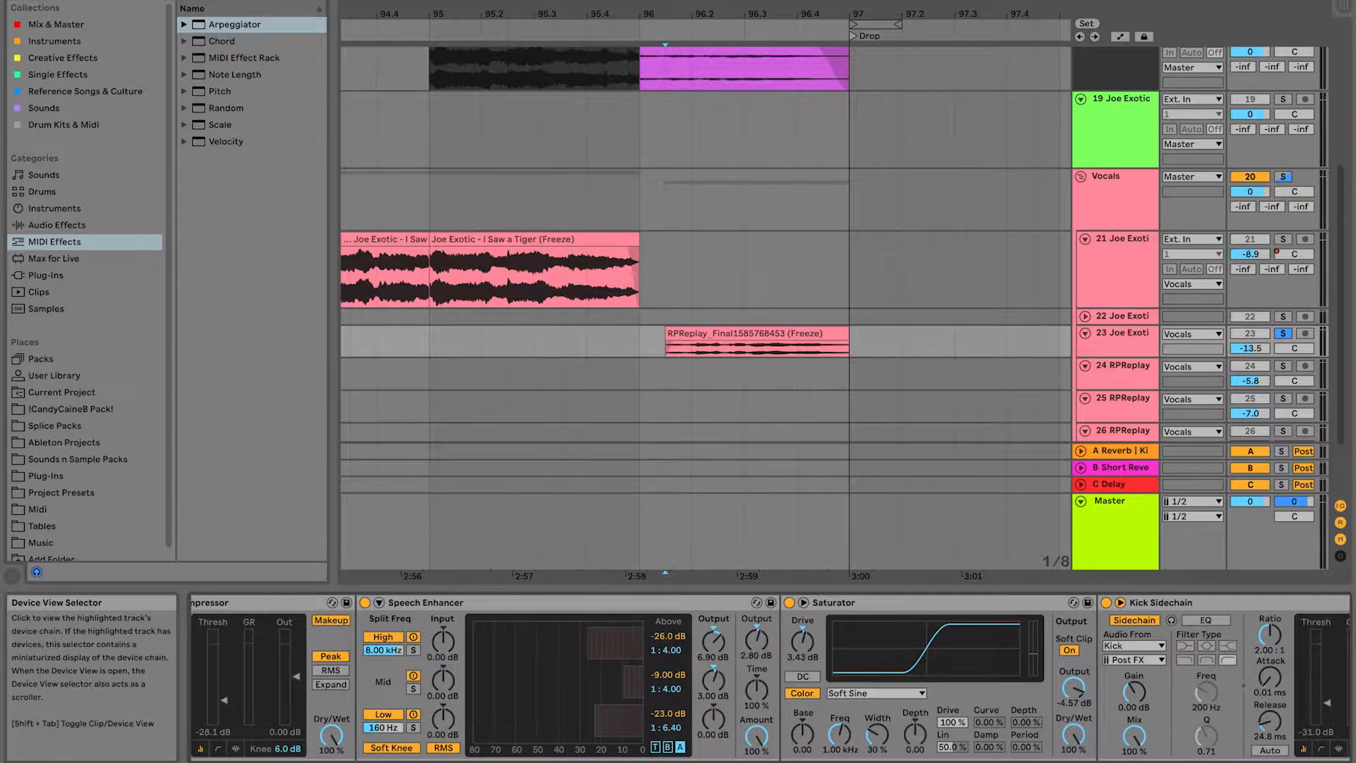
scroll(193, 667, right, 8)
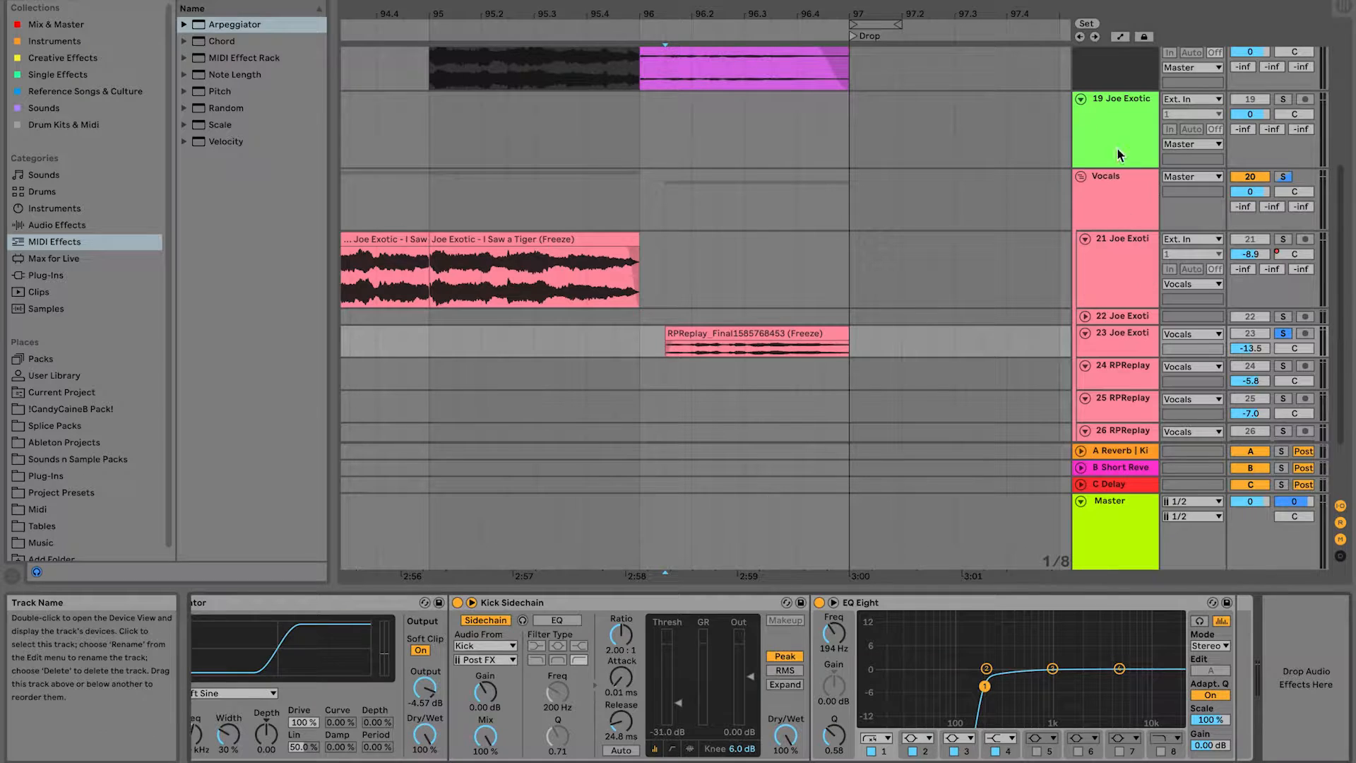
Step: Examine the Vocals group's effect chain from Compressor to EQ Eight, and play the RPReplay clip before the drop through it
click(1129, 195)
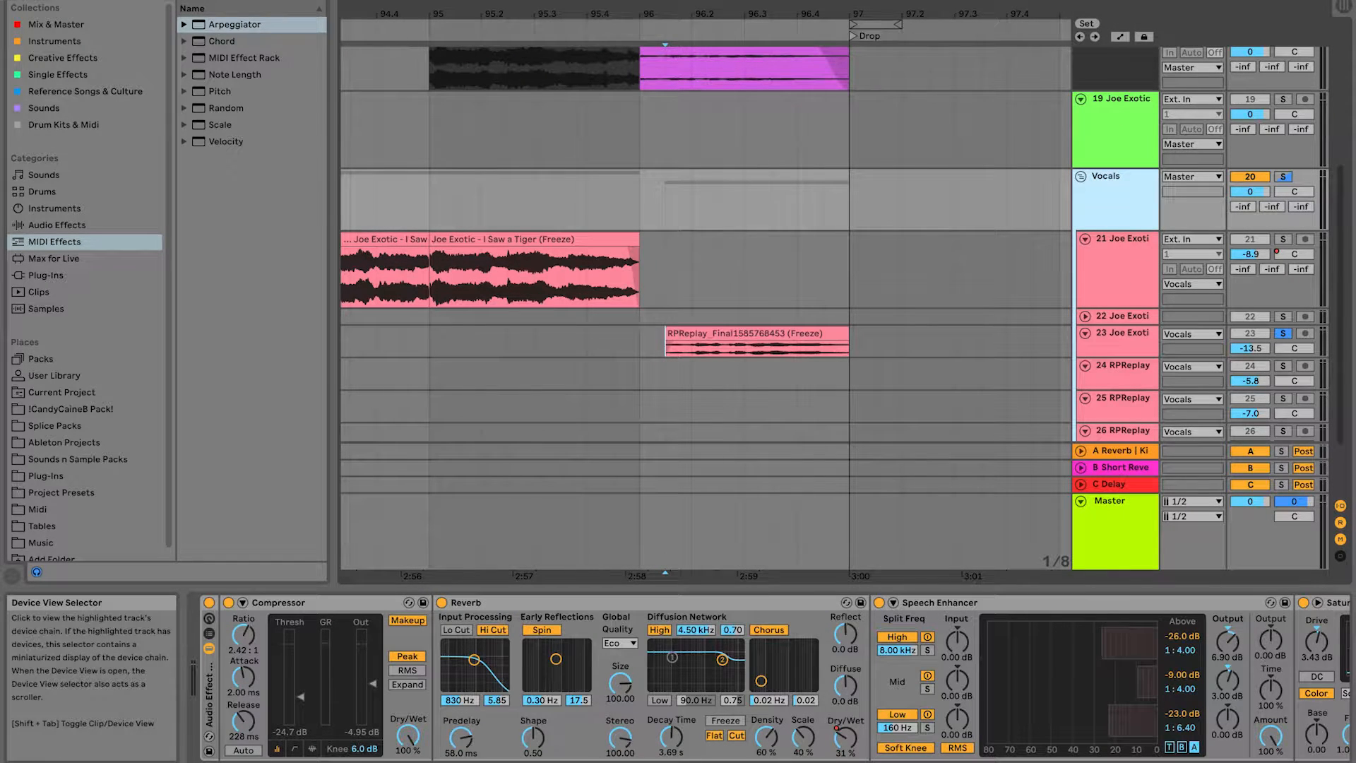
scroll(193, 668, right, 4)
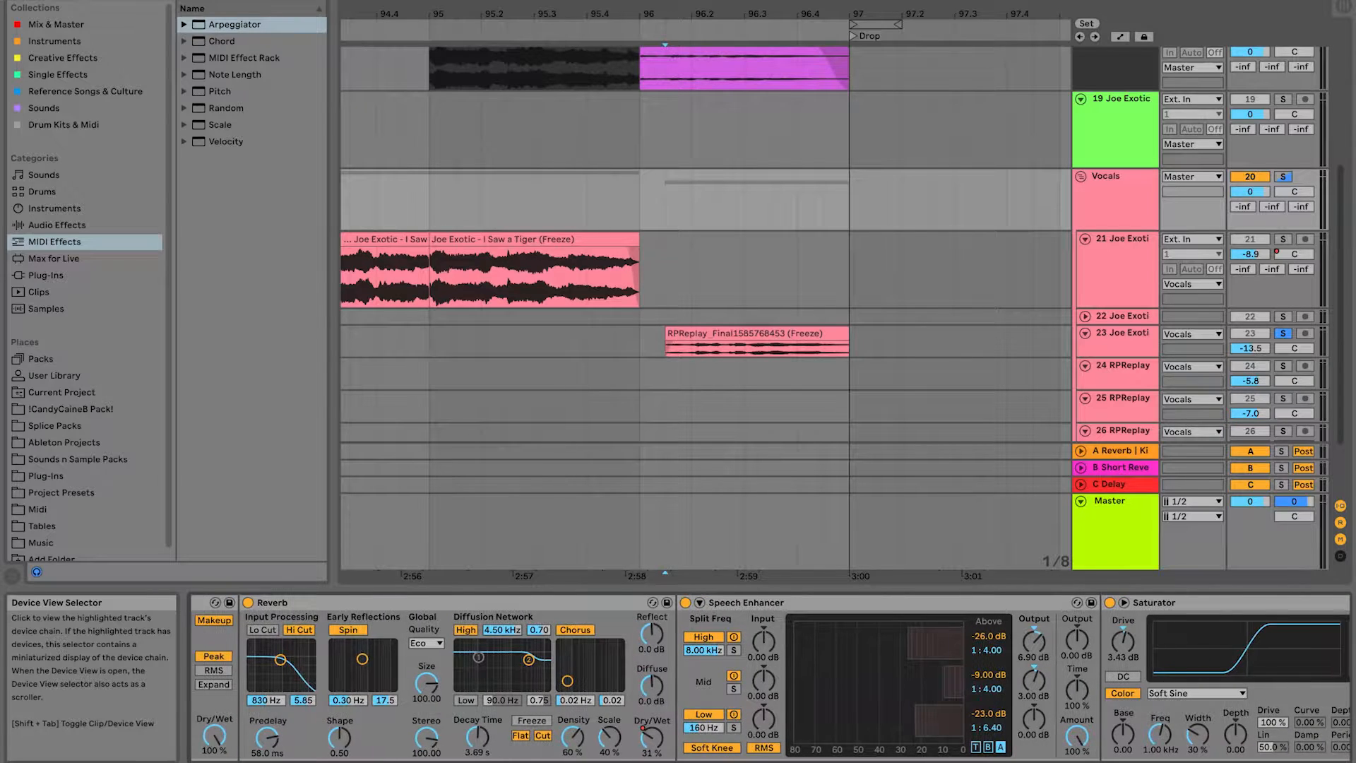
scroll(193, 667, right, 3)
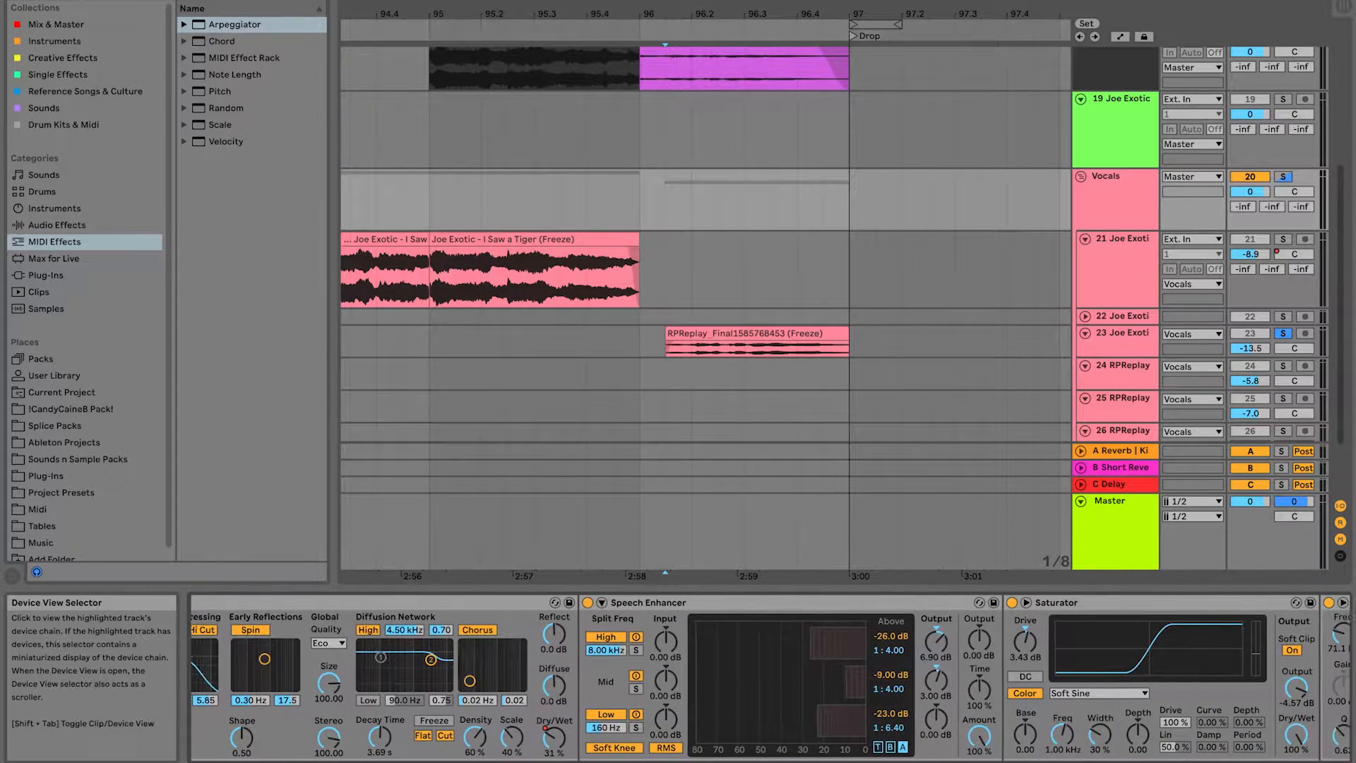
scroll(193, 667, right, 6)
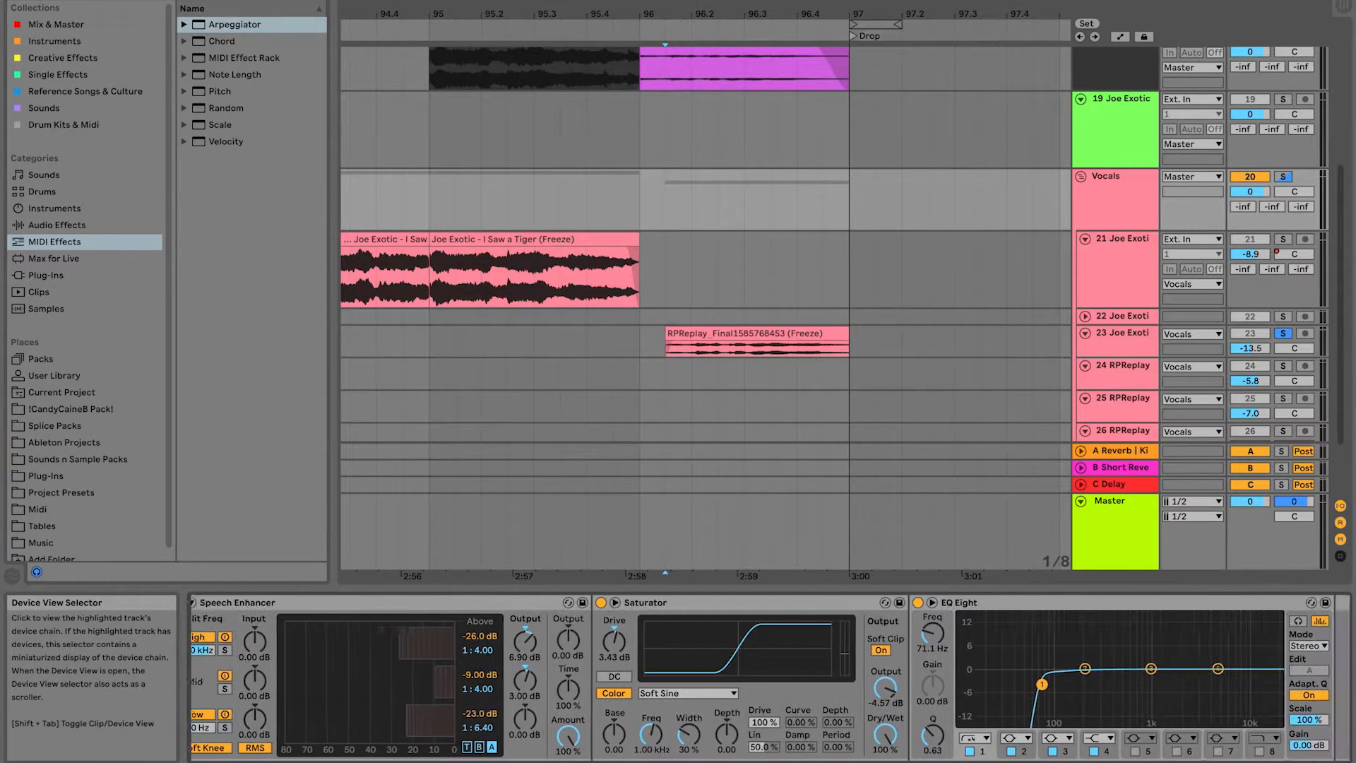
scroll(193, 668, right, 1)
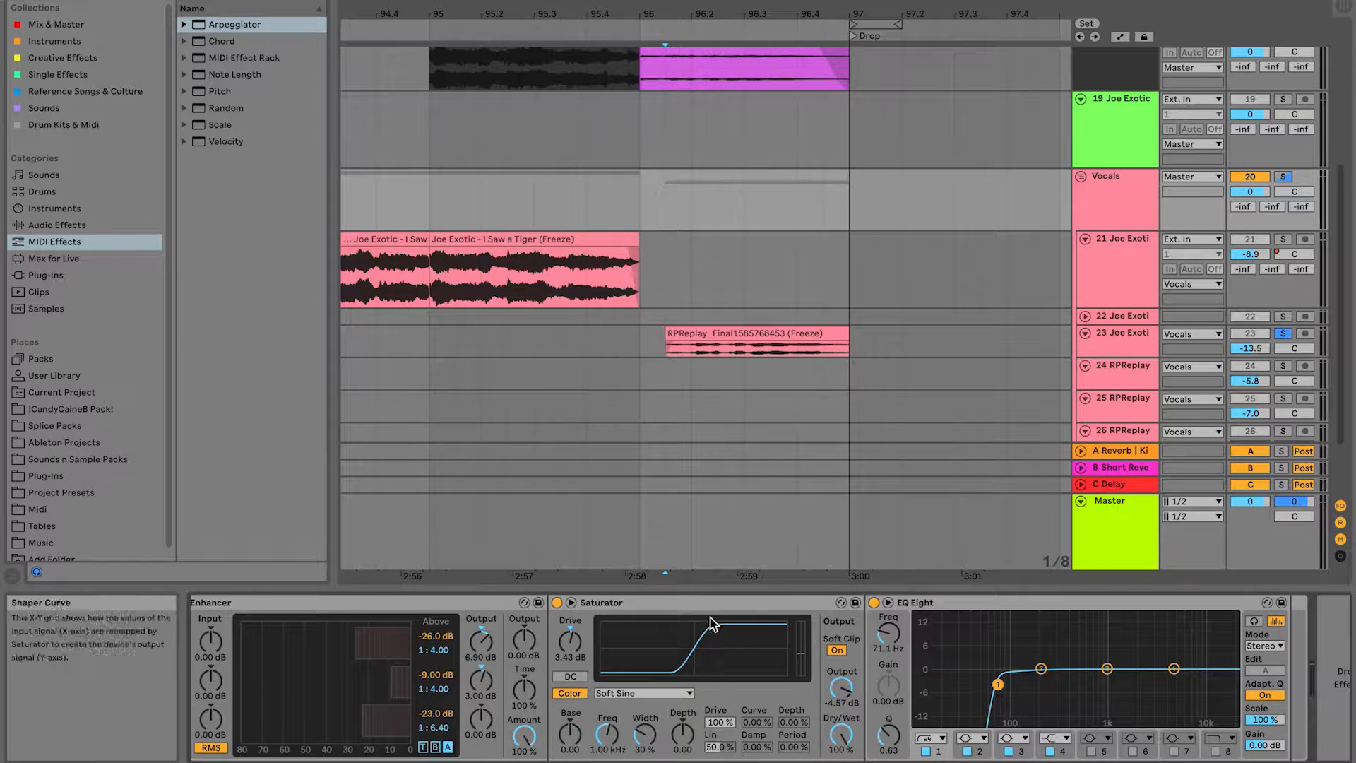
scroll(987, 635, right, 1)
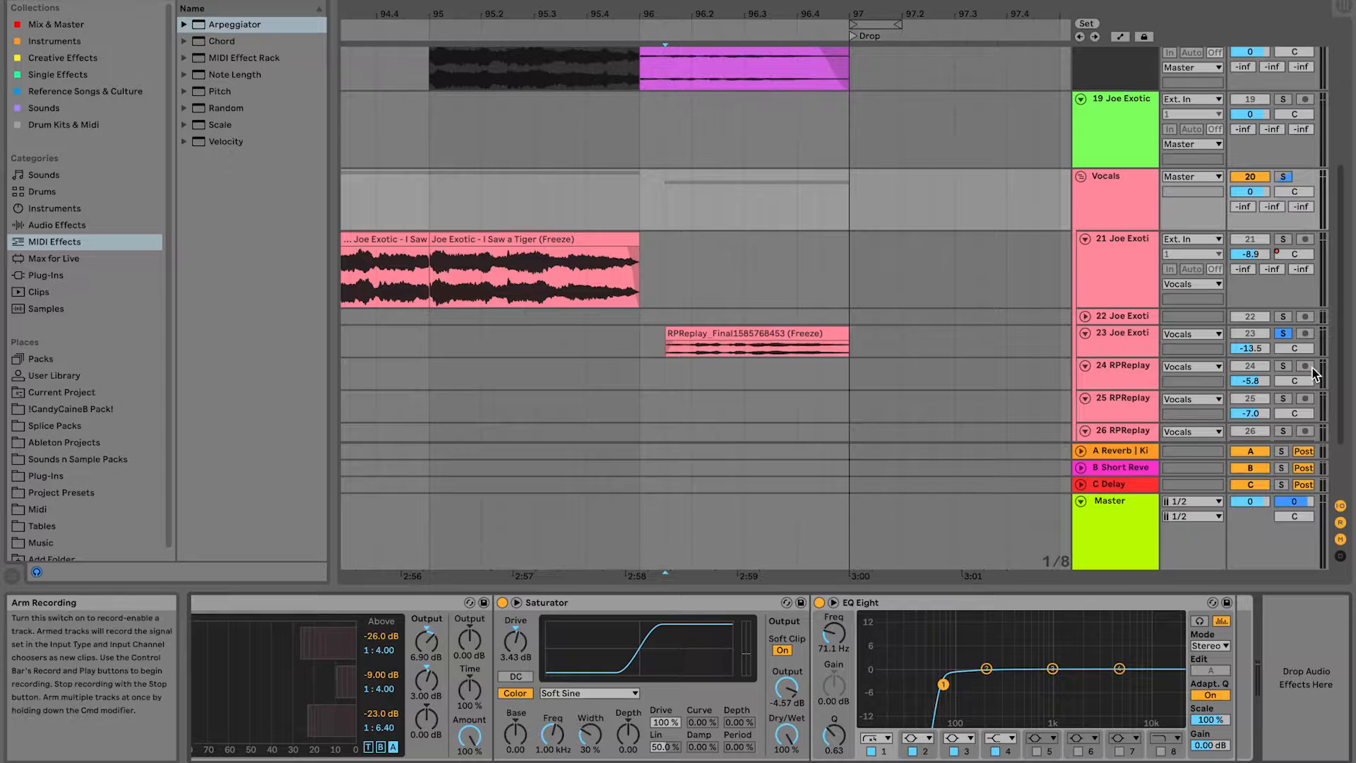
key(space)
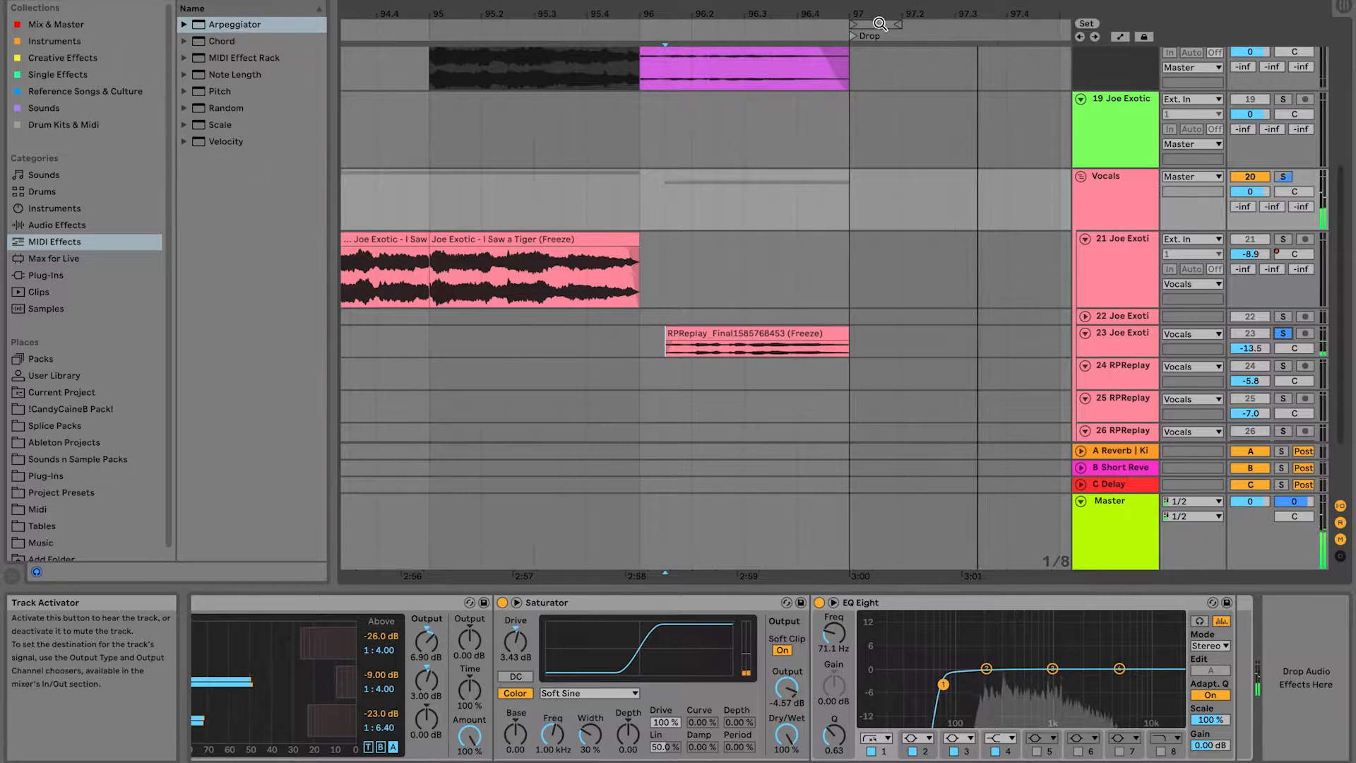
Step: Play the build section from about bar 89 with the Kick track soloed
drag(880, 23, 928, 243)
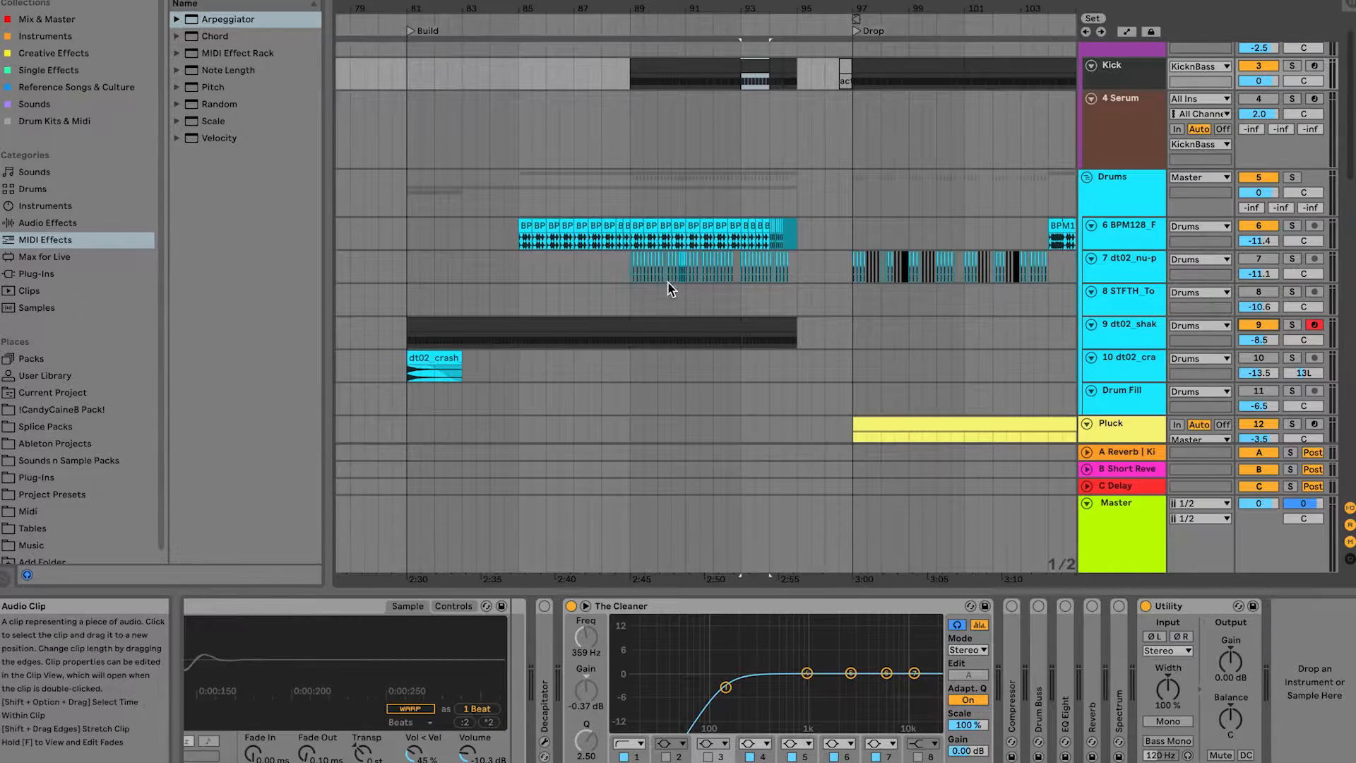
click(643, 244)
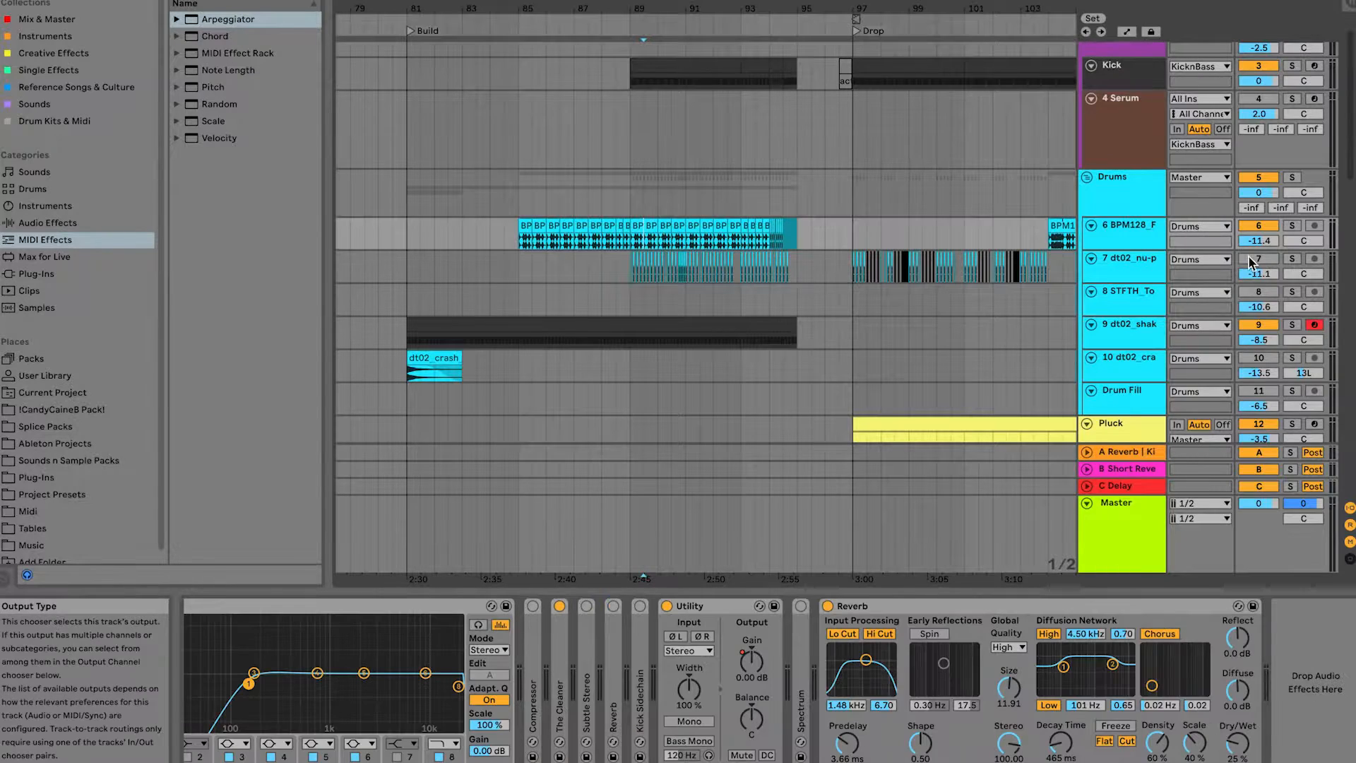
key(space)
click(1291, 66)
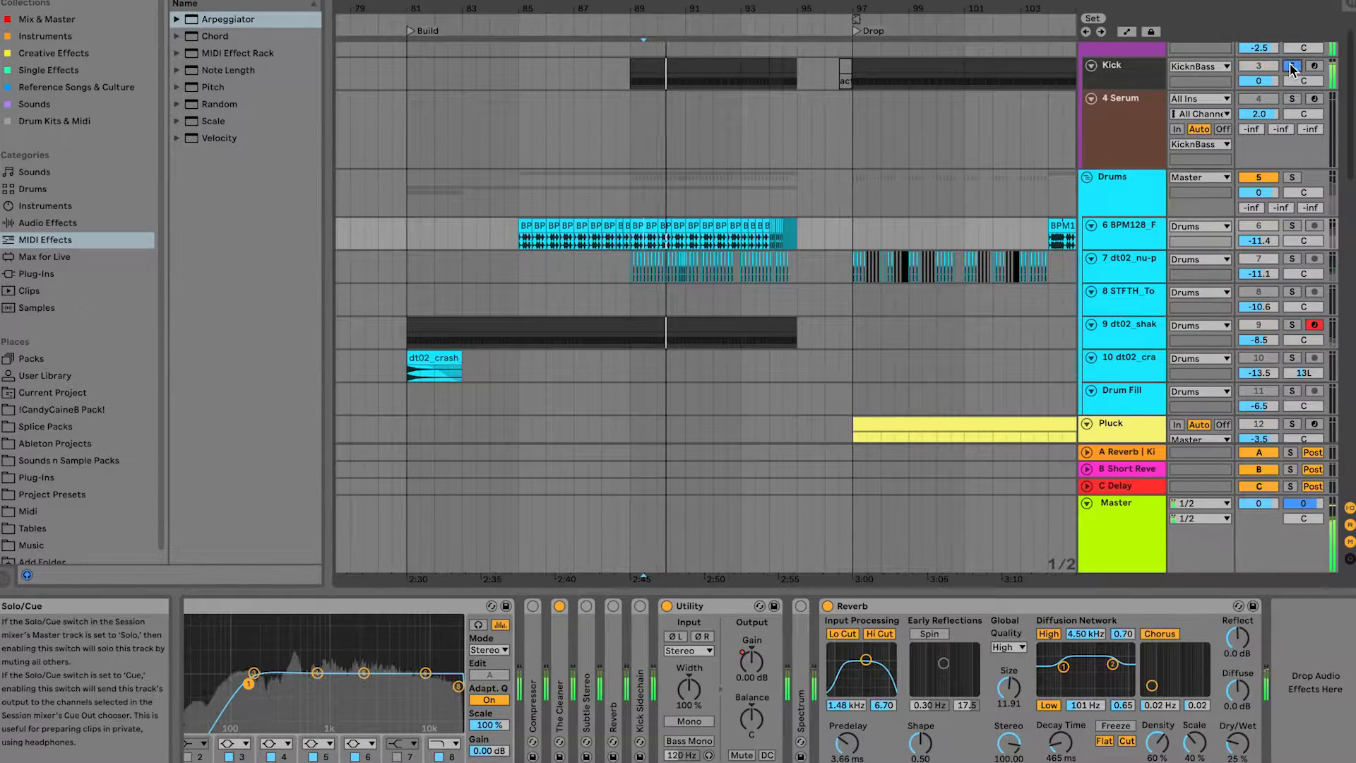
Step: Audition the build's drum layers by soloing the BPM128, dt02_nu-p and dt02_shak tracks in turn
click(1294, 230)
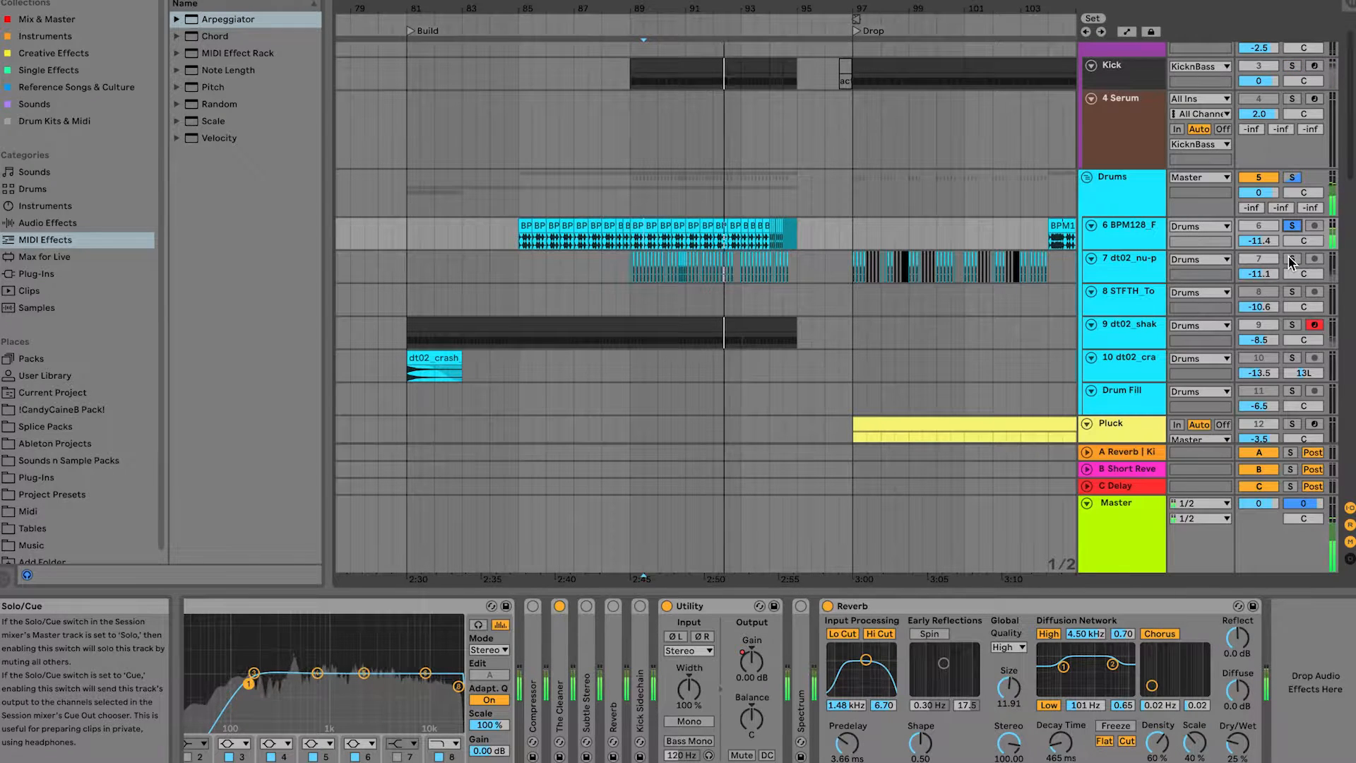
click(1291, 259)
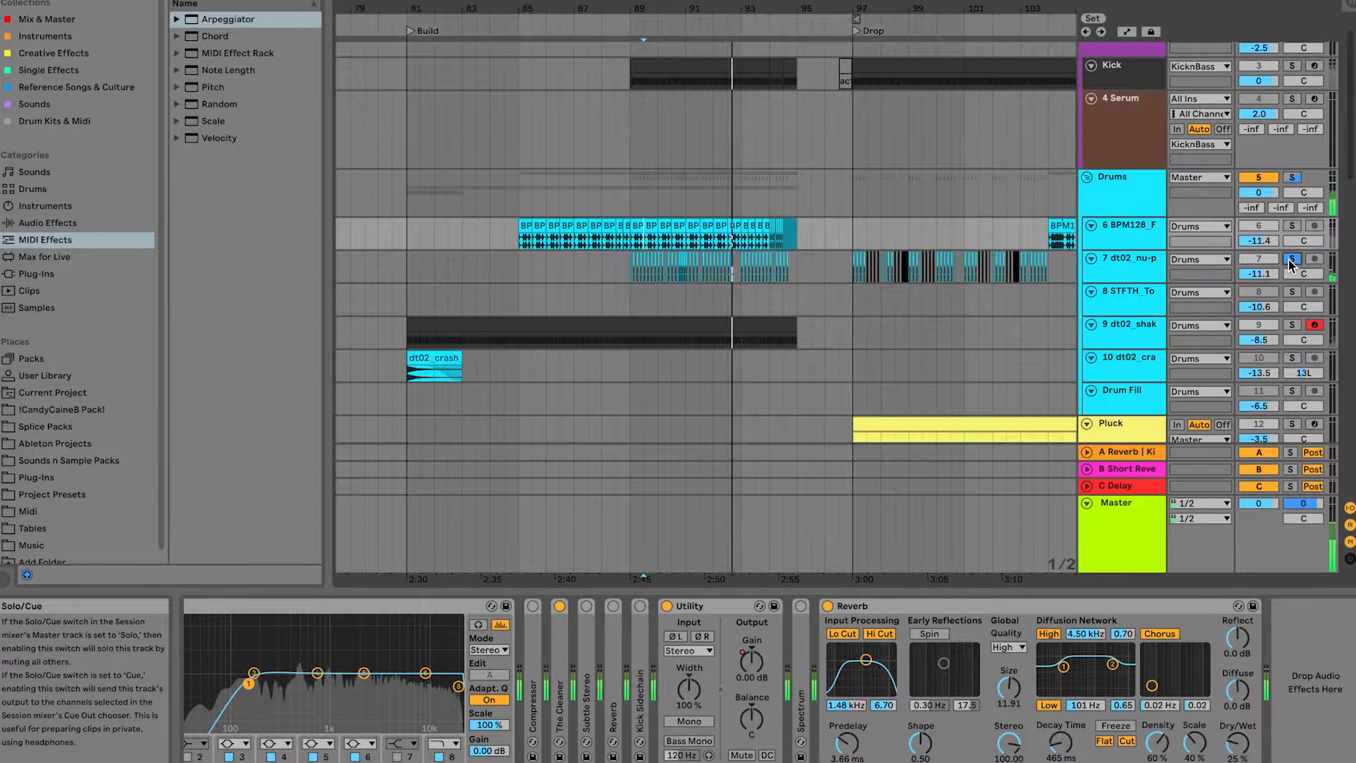
click(1292, 325)
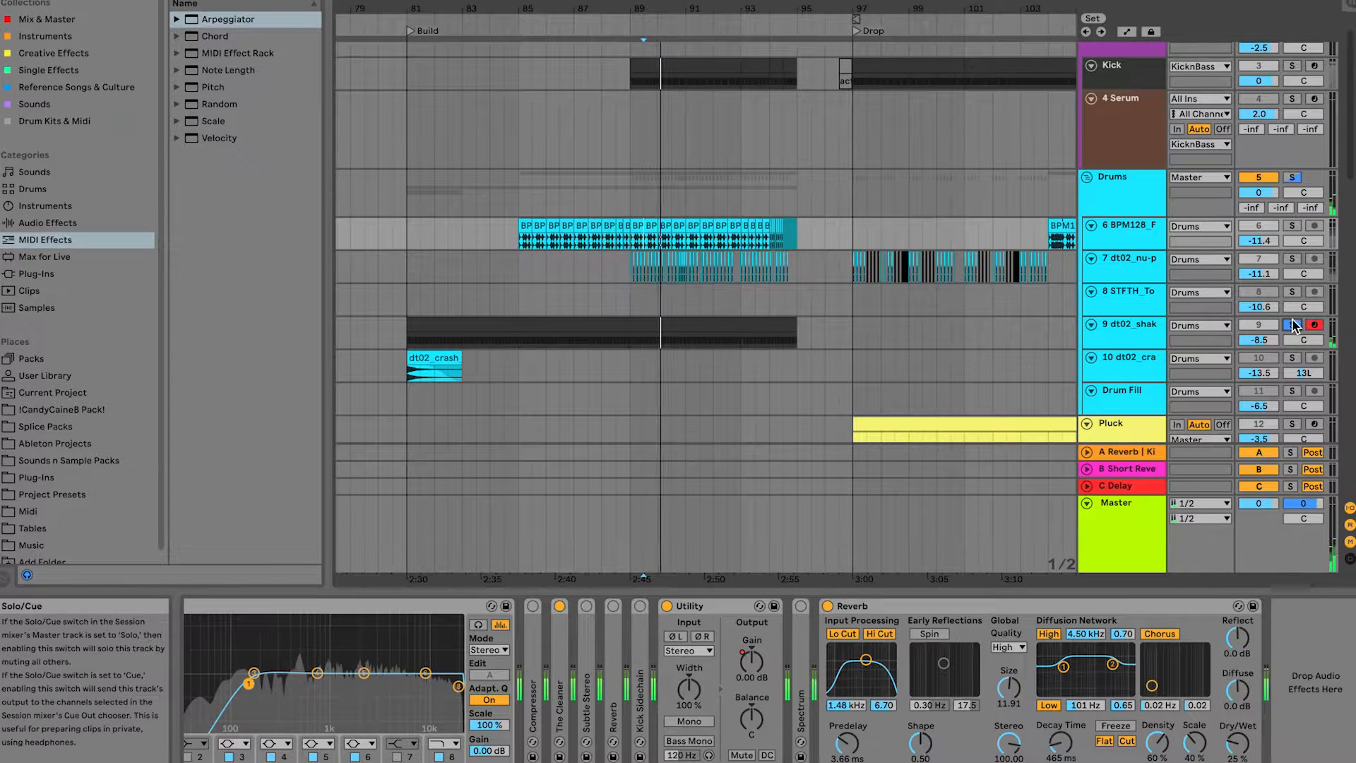
click(1294, 325)
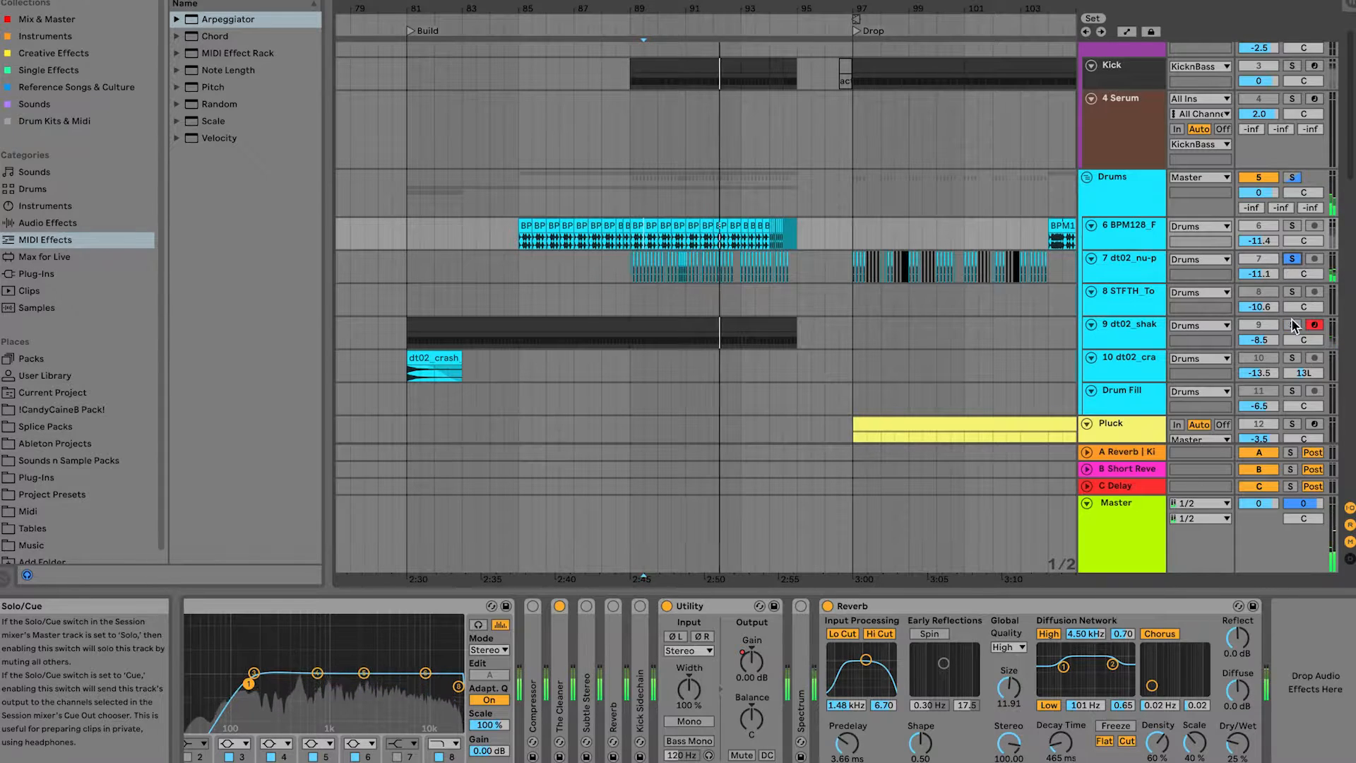
click(1292, 226)
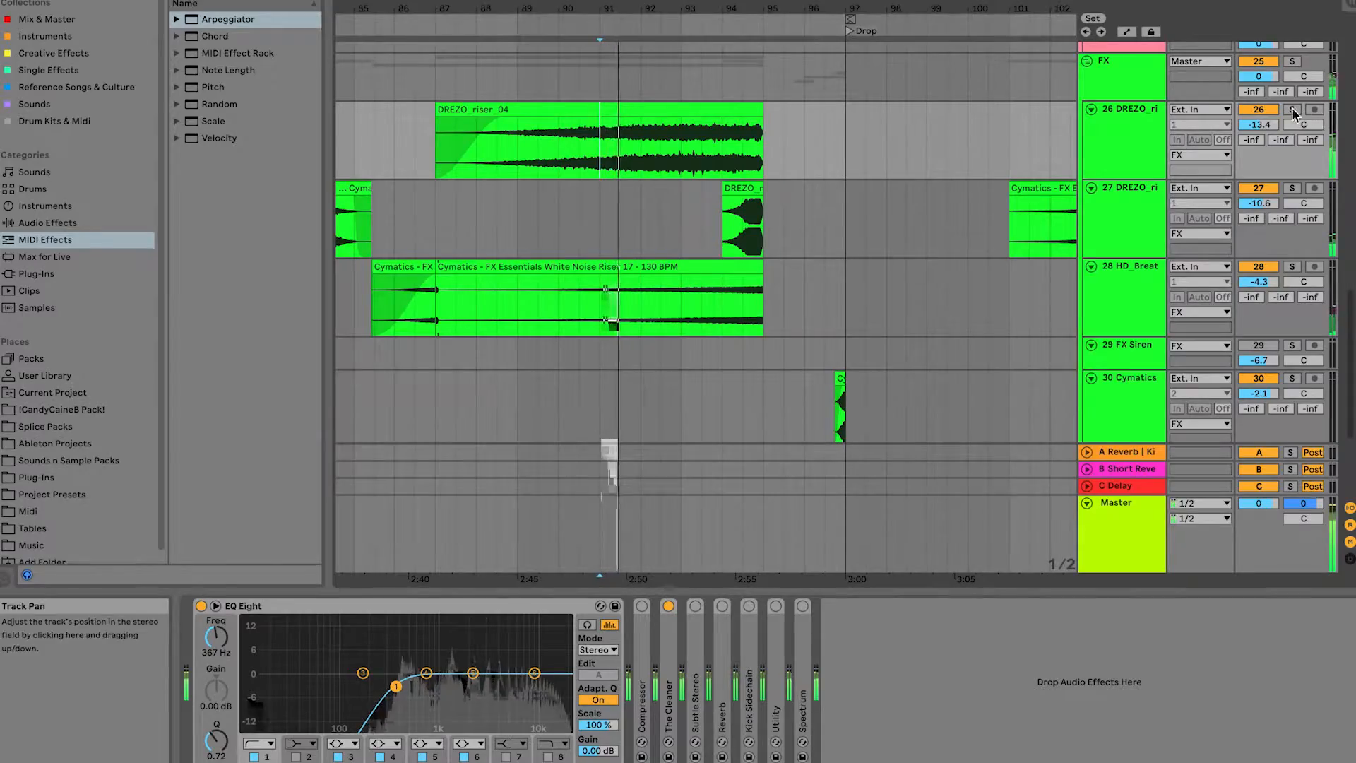
Step: Solo track 26 to audition the DREZO_riser_04 clip in the build
click(1290, 111)
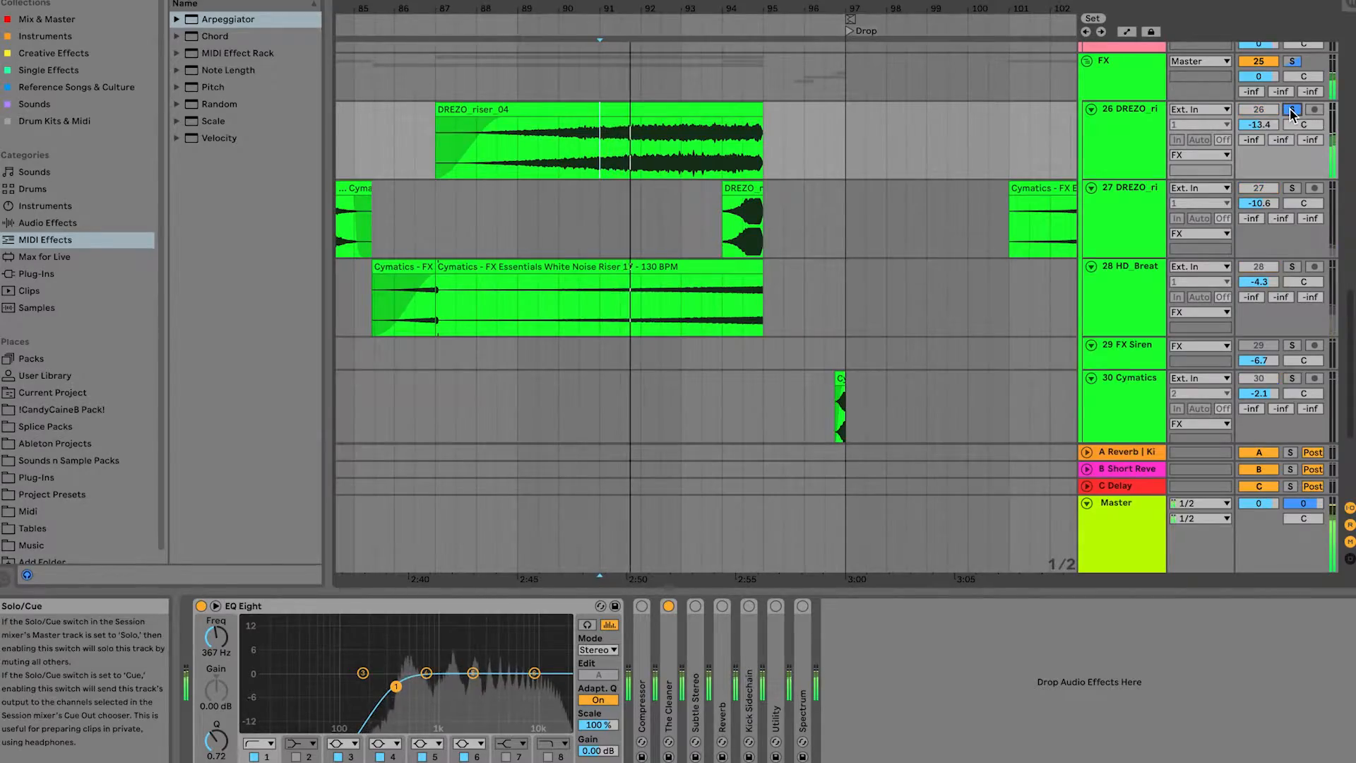
Step: Audition the White Noise Riser 17 on track 28 and the short DREZO clip on track 27 by soloing them in turn, ending unsoloed
click(1292, 267)
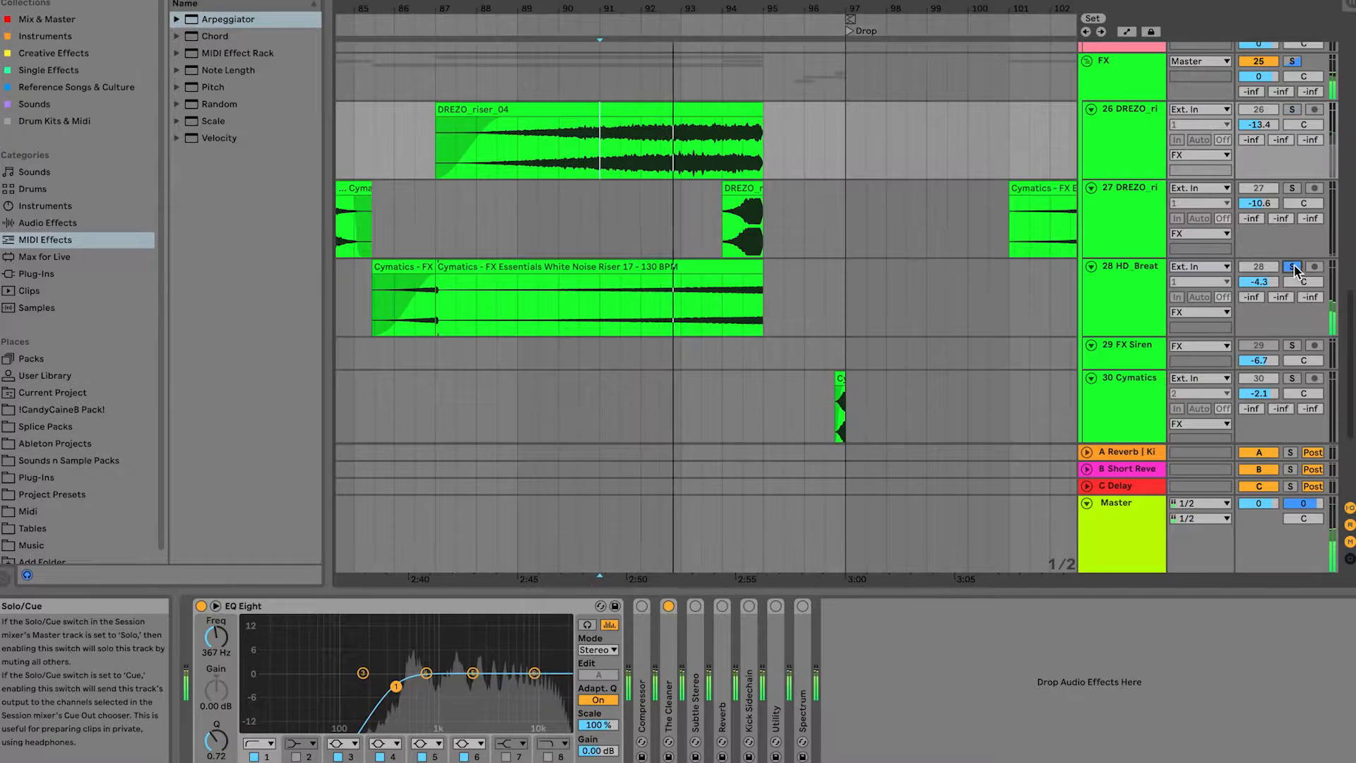
click(1291, 188)
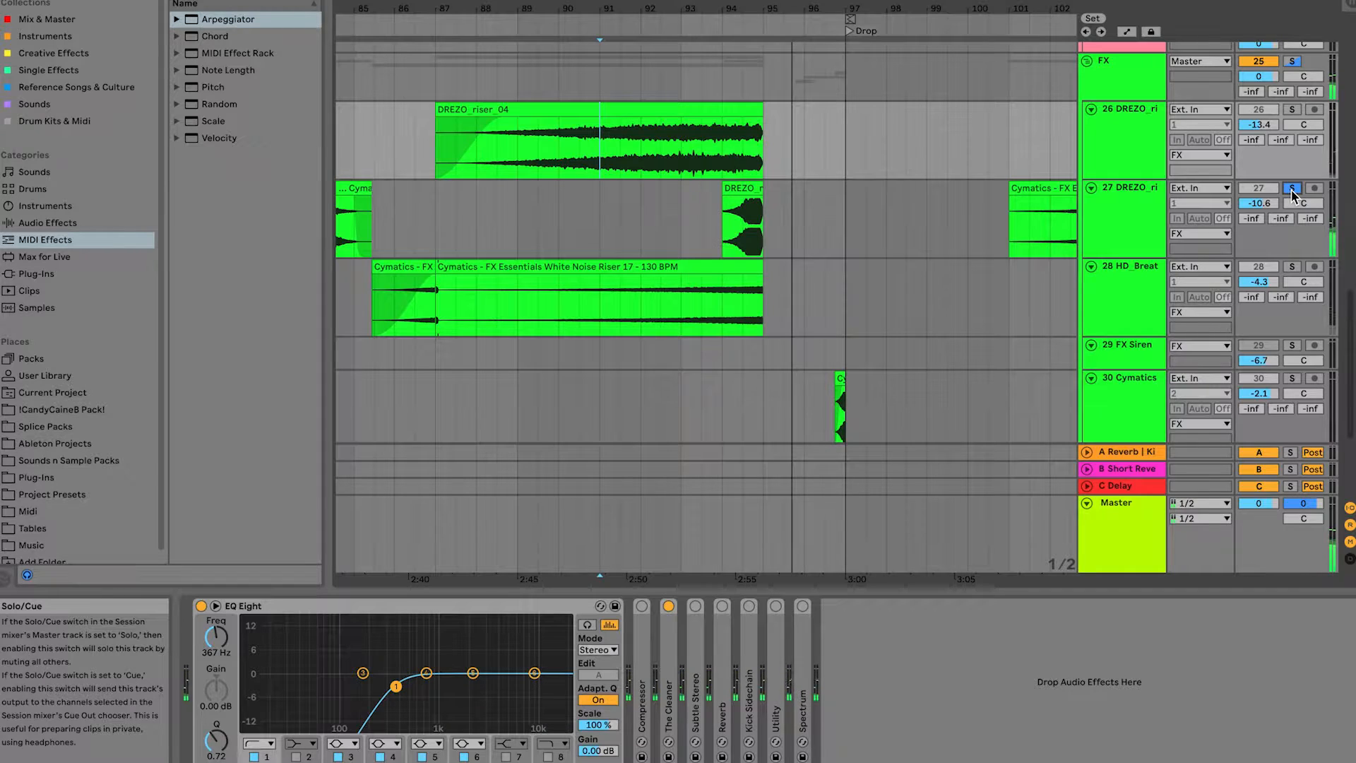
click(1291, 190)
Step: Compare the effect chains of FX tracks 27, 28 and 26, including the Reverb settings
click(981, 236)
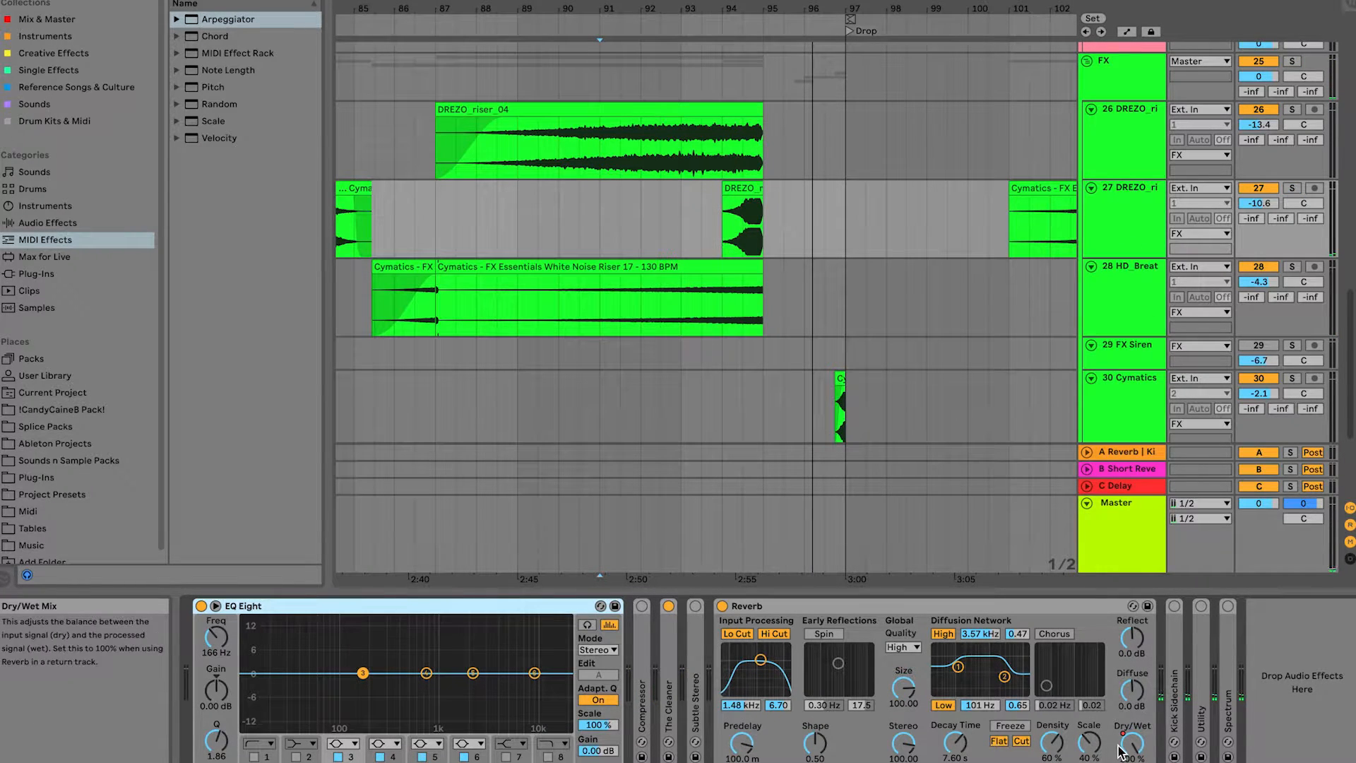
click(1096, 286)
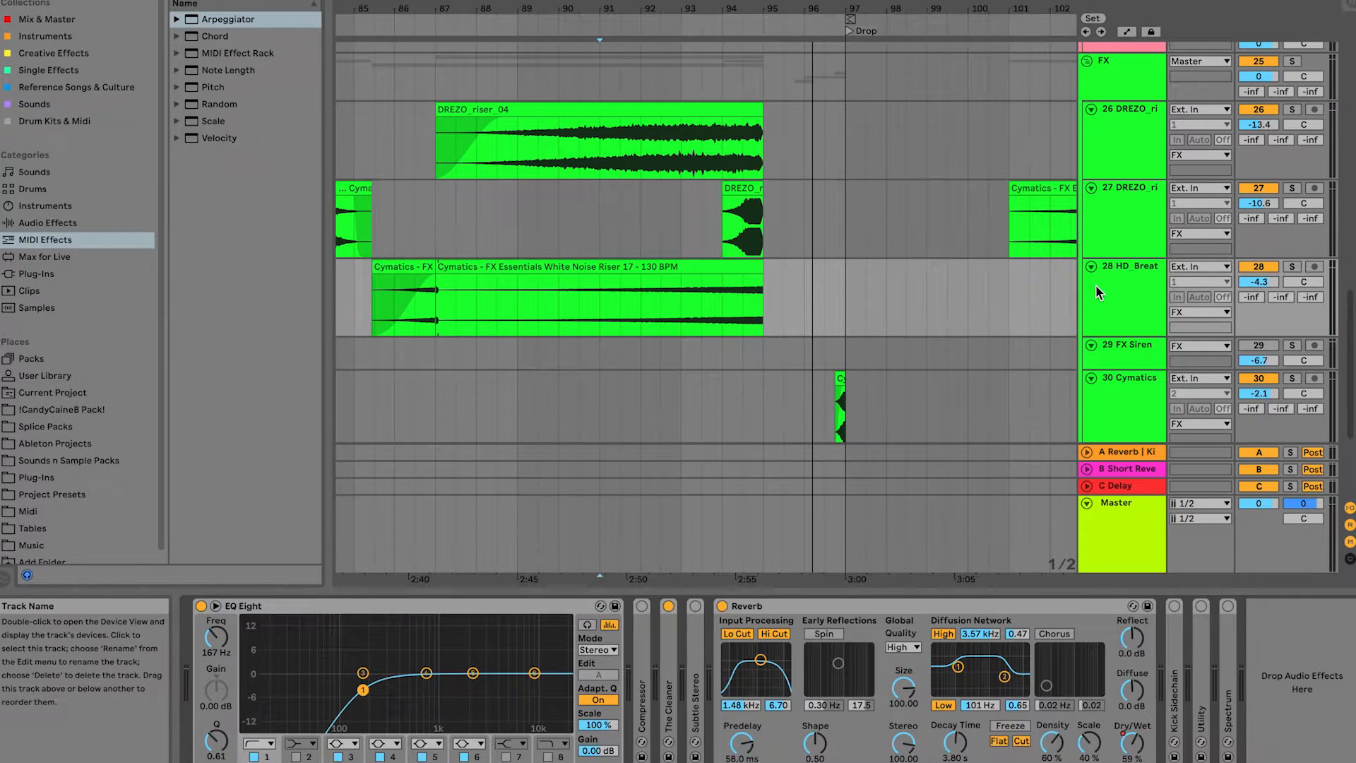
click(1099, 141)
Step: Play the overlapping risers from about bar 94 with all tracks audible, and check the chains of tracks 27 and 28
click(743, 132)
key(space)
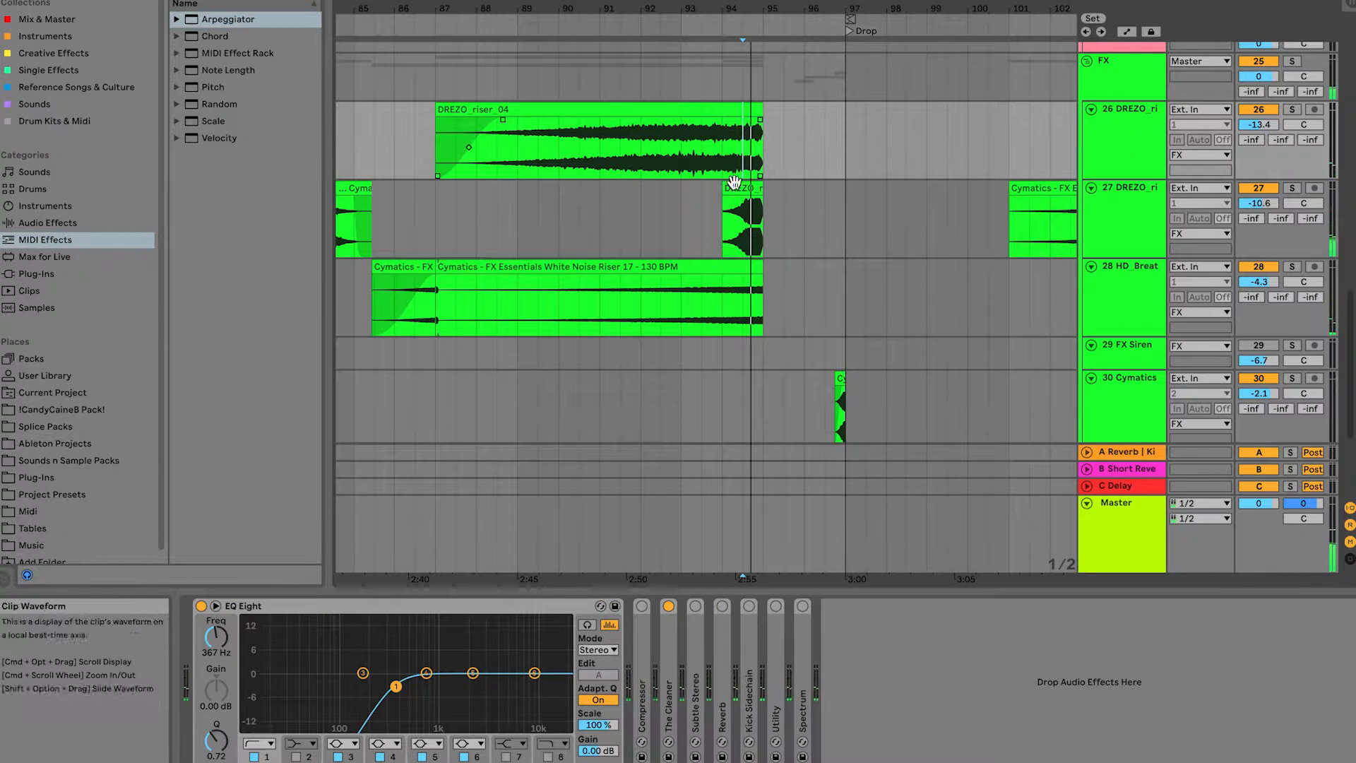
click(743, 240)
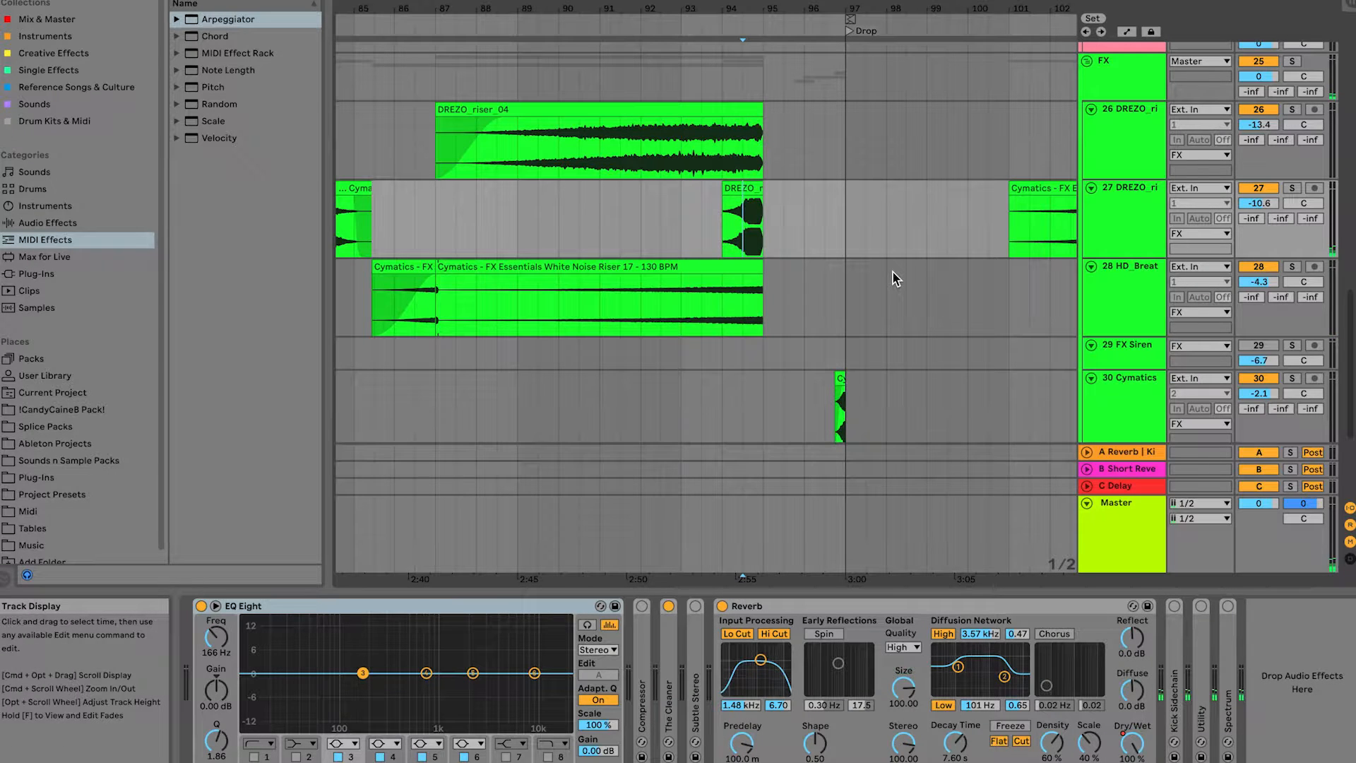
click(772, 266)
Step: Play the pre-drop FX on tracks 30, Sub Drop and 32 from bar 95, zoomed in around the drop
scroll(761, 269, down, 5)
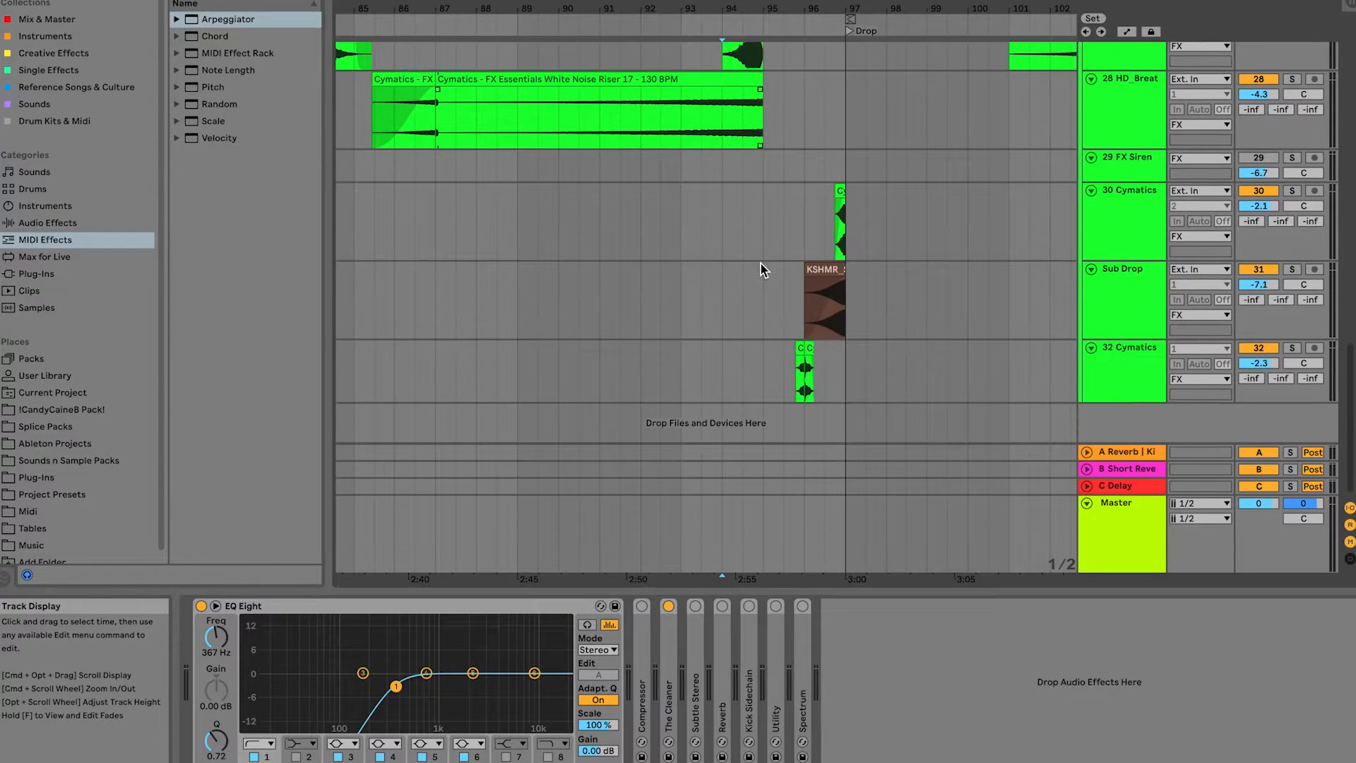
click(795, 385)
drag(813, 9, 713, 7)
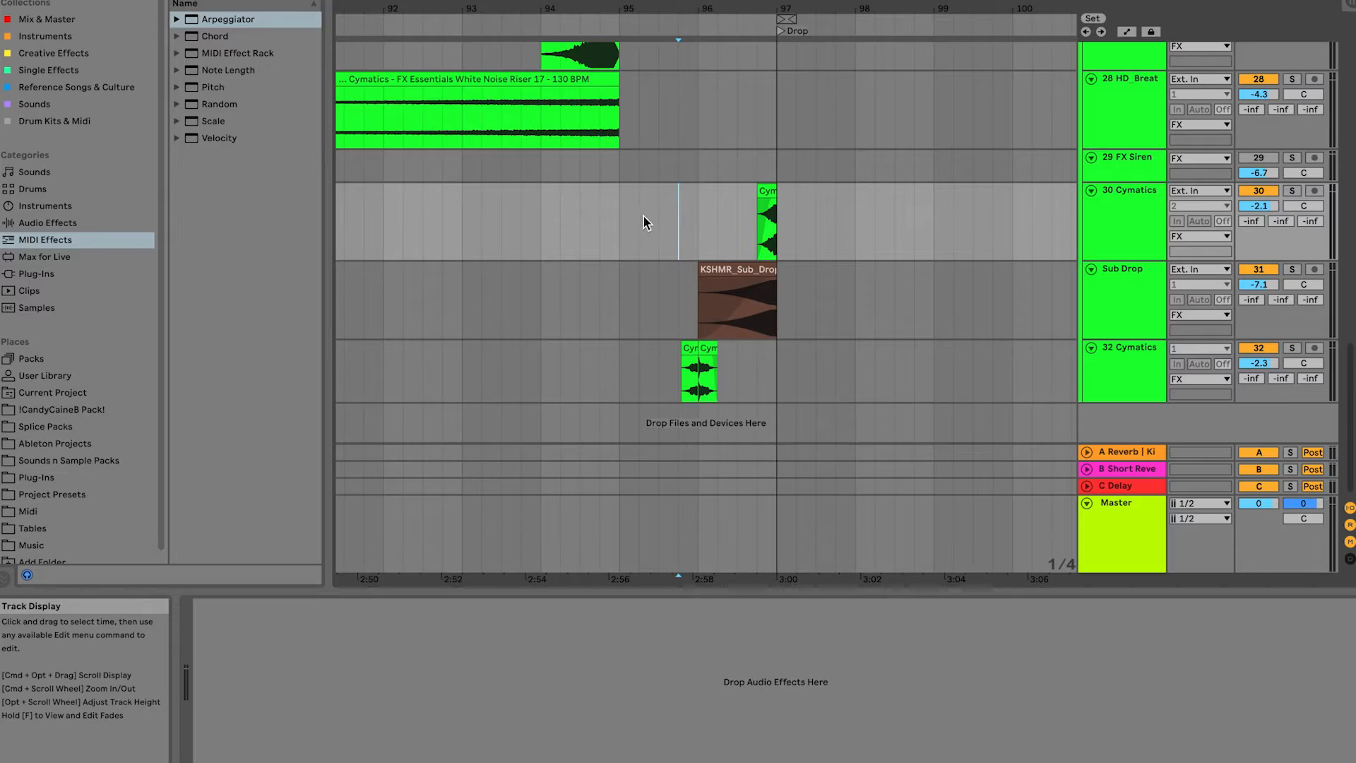
key(space)
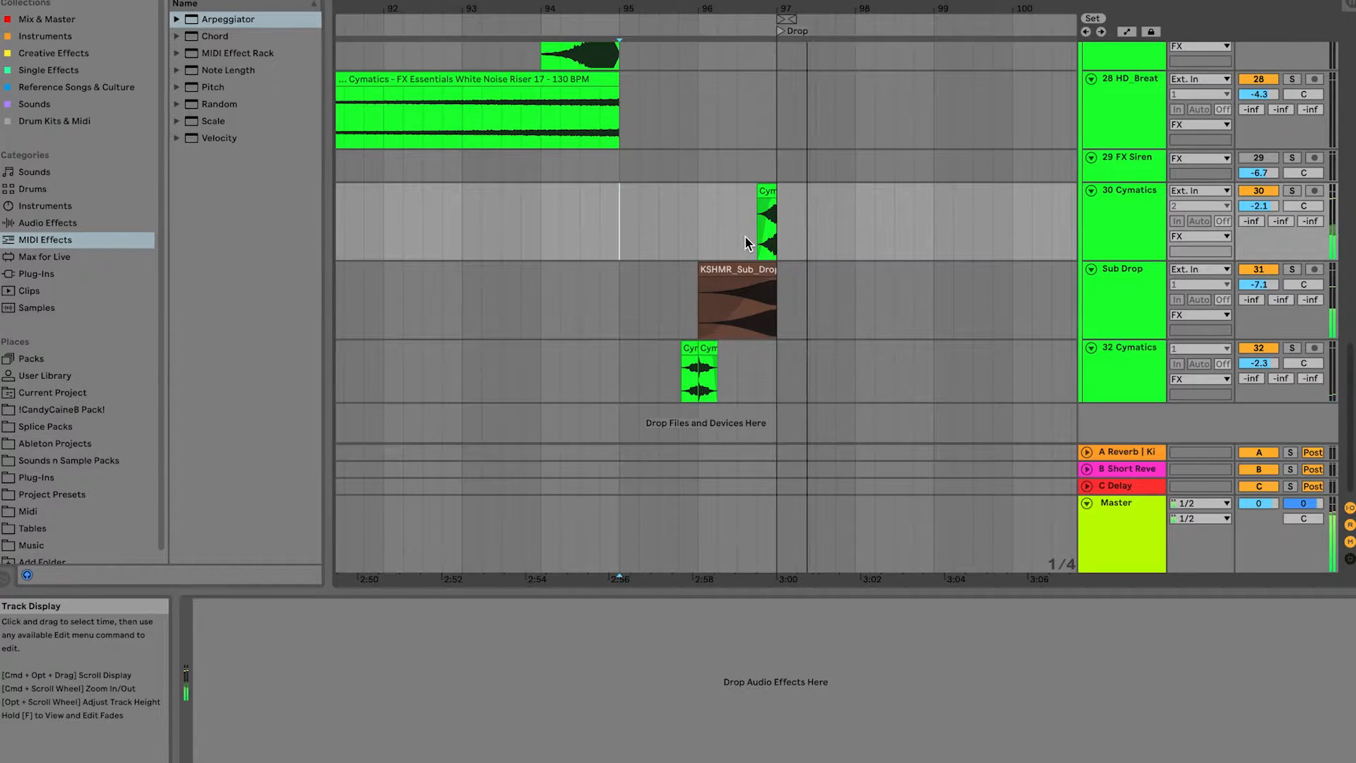
Step: Play into the drop and view the Donk Bass track's Serum patch, closing its window when done
scroll(1254, 260, up, 10)
key(space)
key(space)
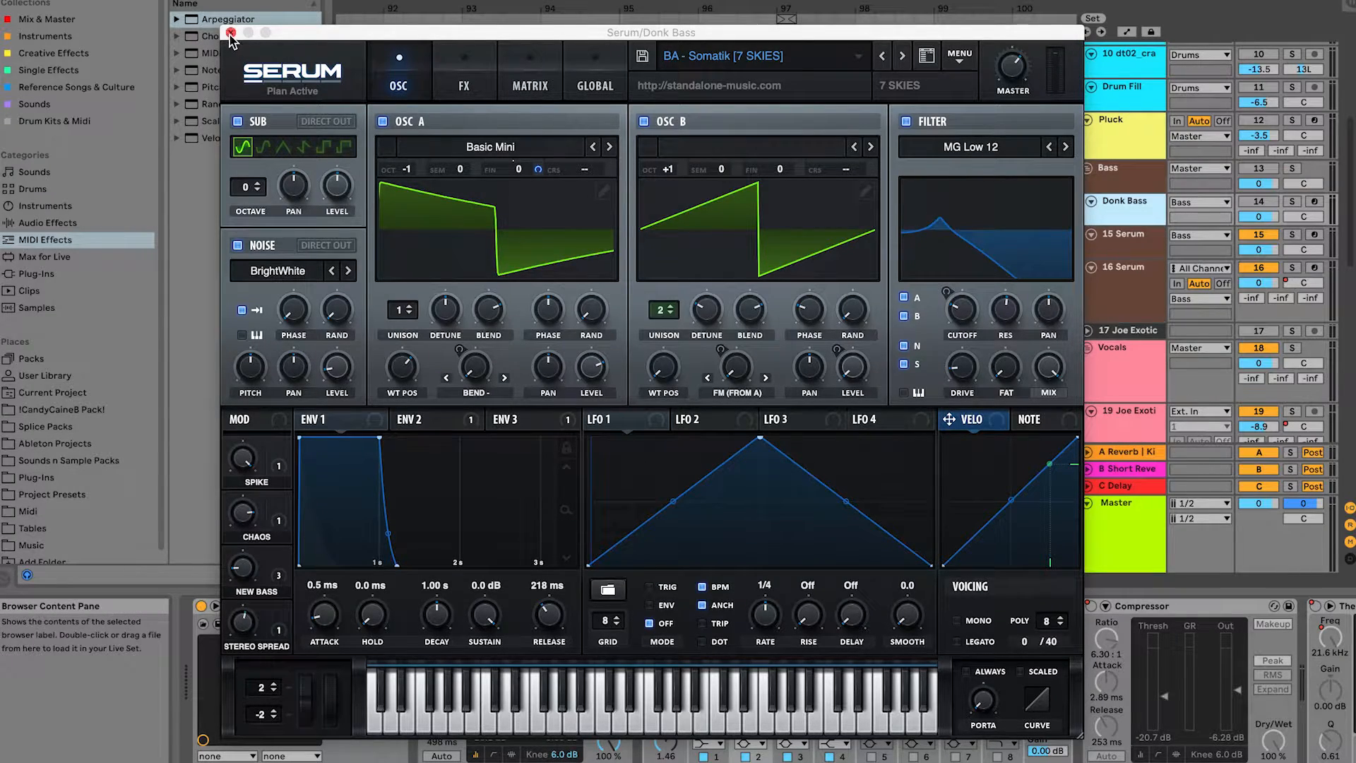
click(231, 32)
Step: Open the Donk Bass clip at bar 97 in an enlarged note editor and examine its bass notes
click(854, 197)
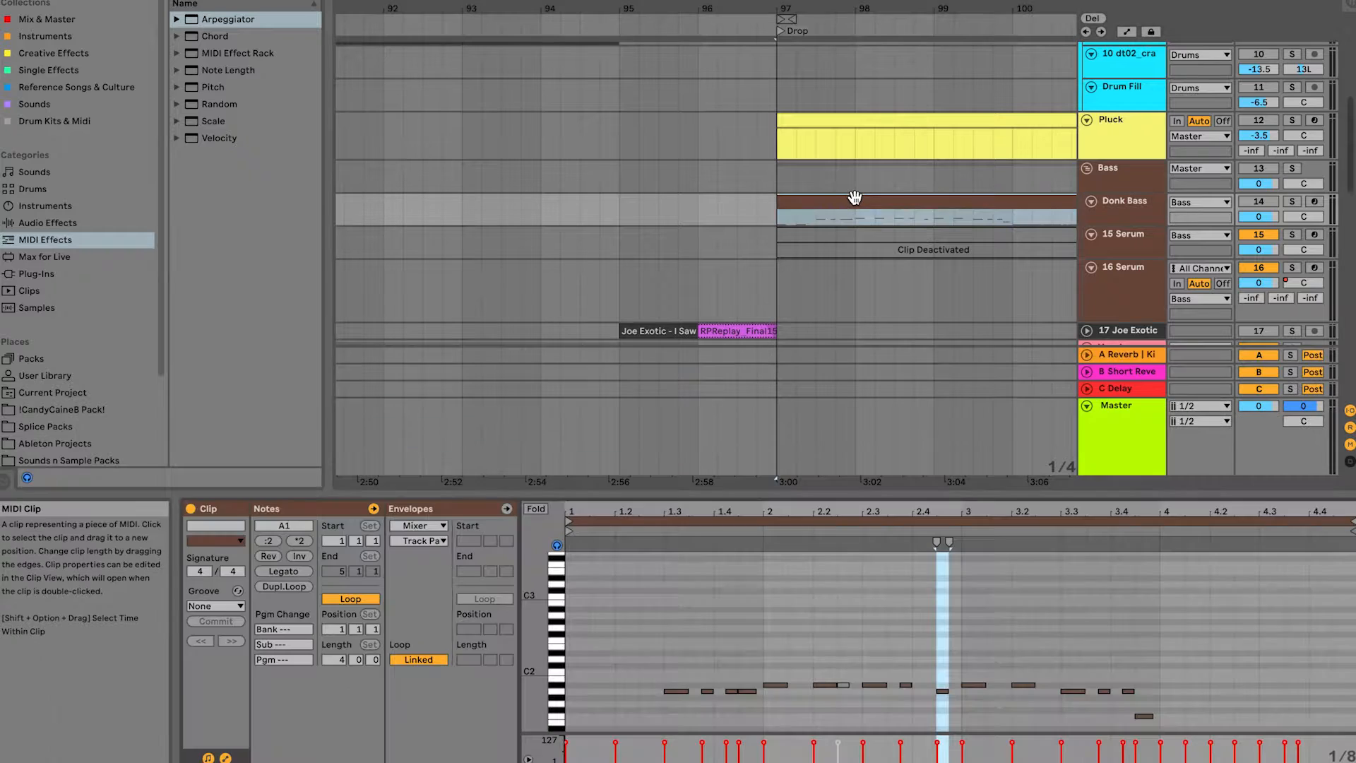
drag(784, 493, 784, 413)
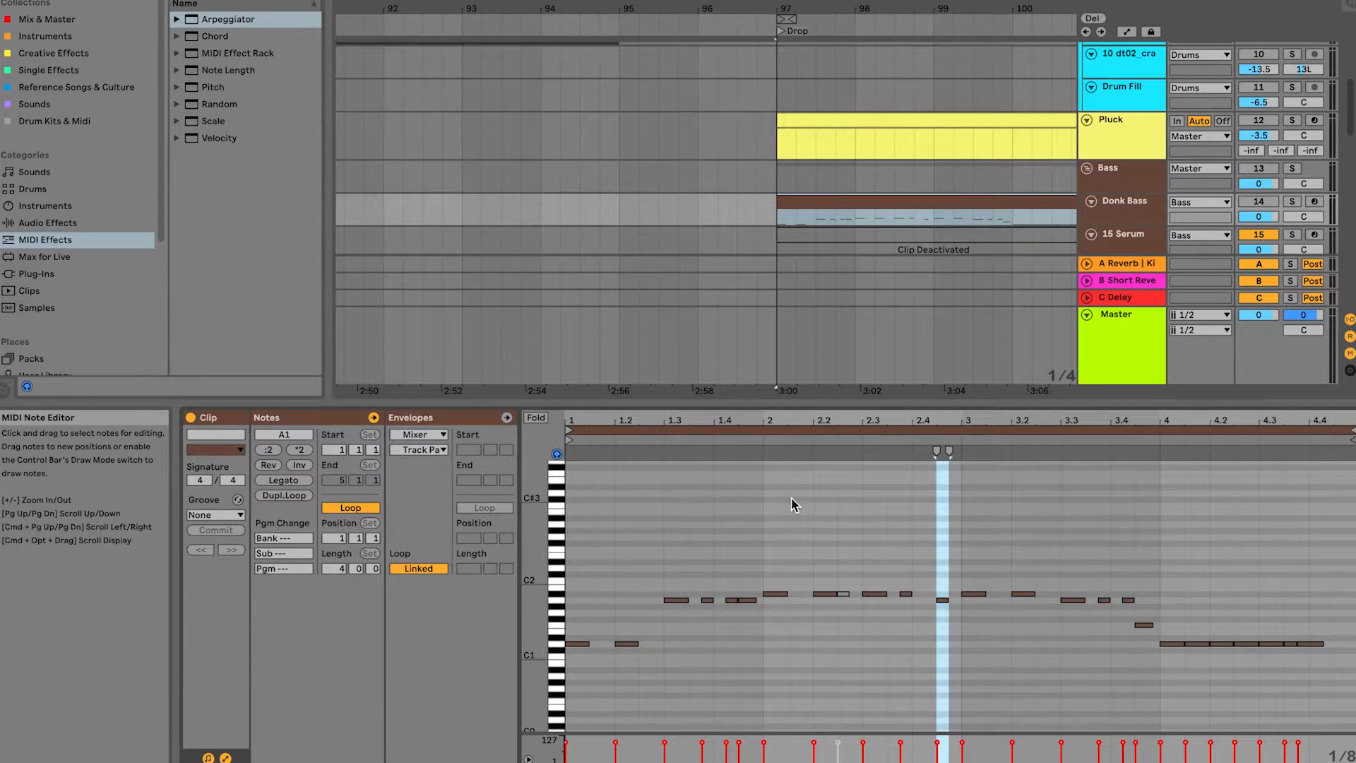
scroll(939, 604, down, 1)
scroll(812, 162, down, 3)
scroll(812, 163, right, 5)
Step: Compare the device chains of the Pluck and Donk Bass tracks, going through the Pluck's devices from Arpeggiator to Reverb
click(723, 147)
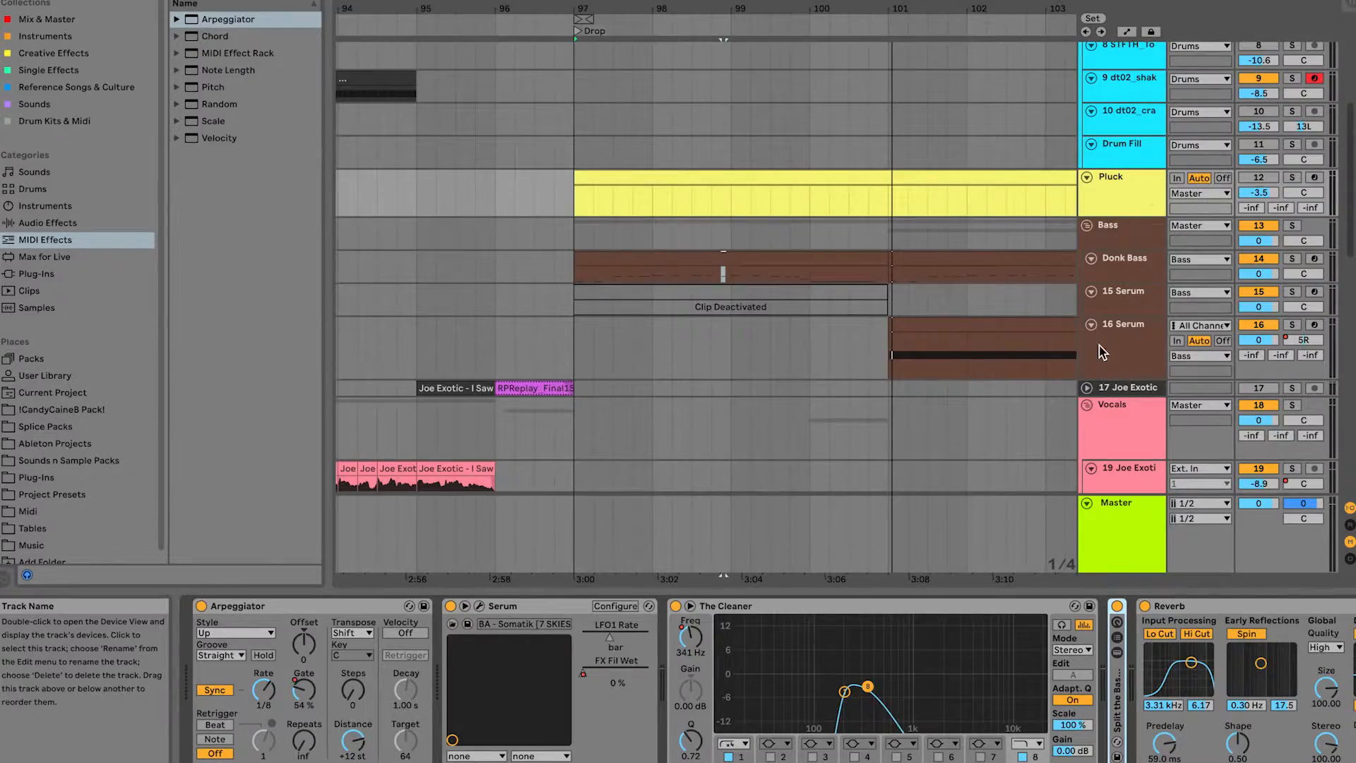
click(1103, 261)
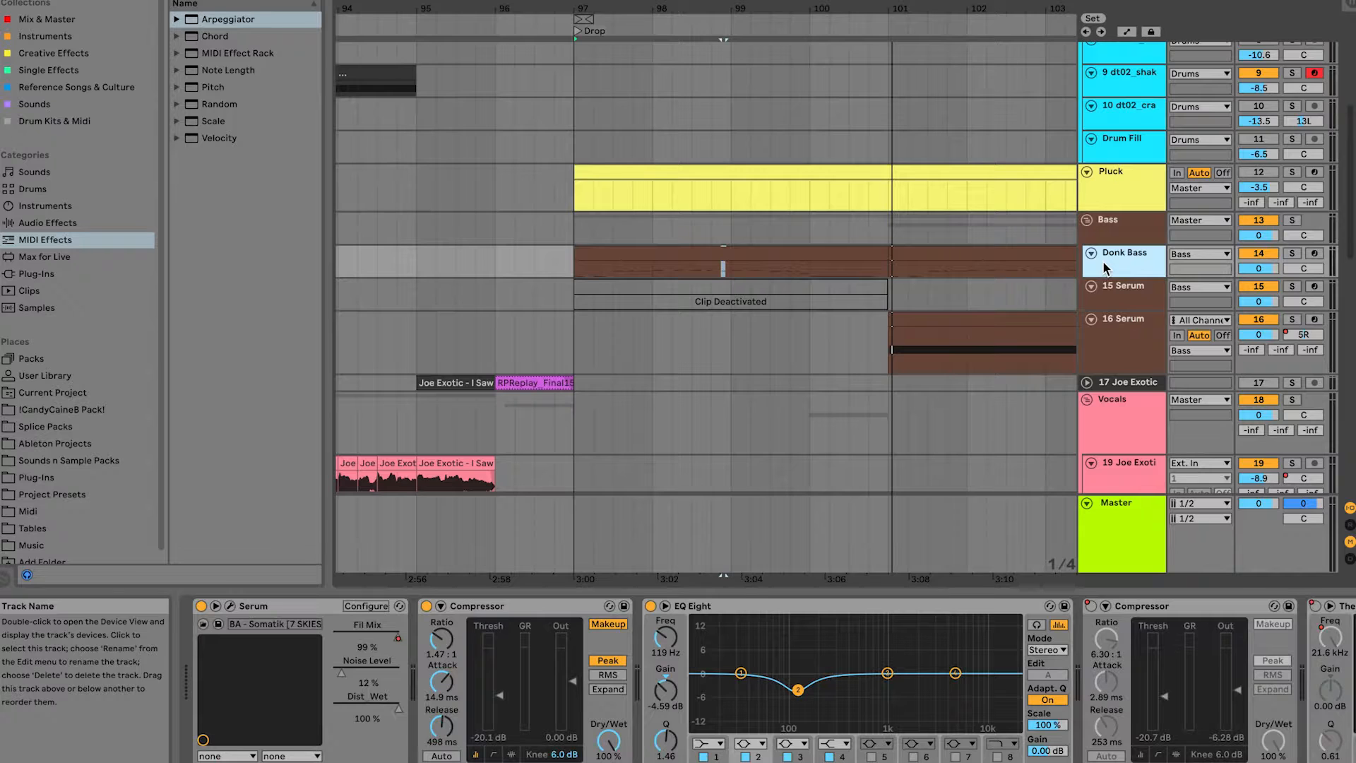
click(1122, 197)
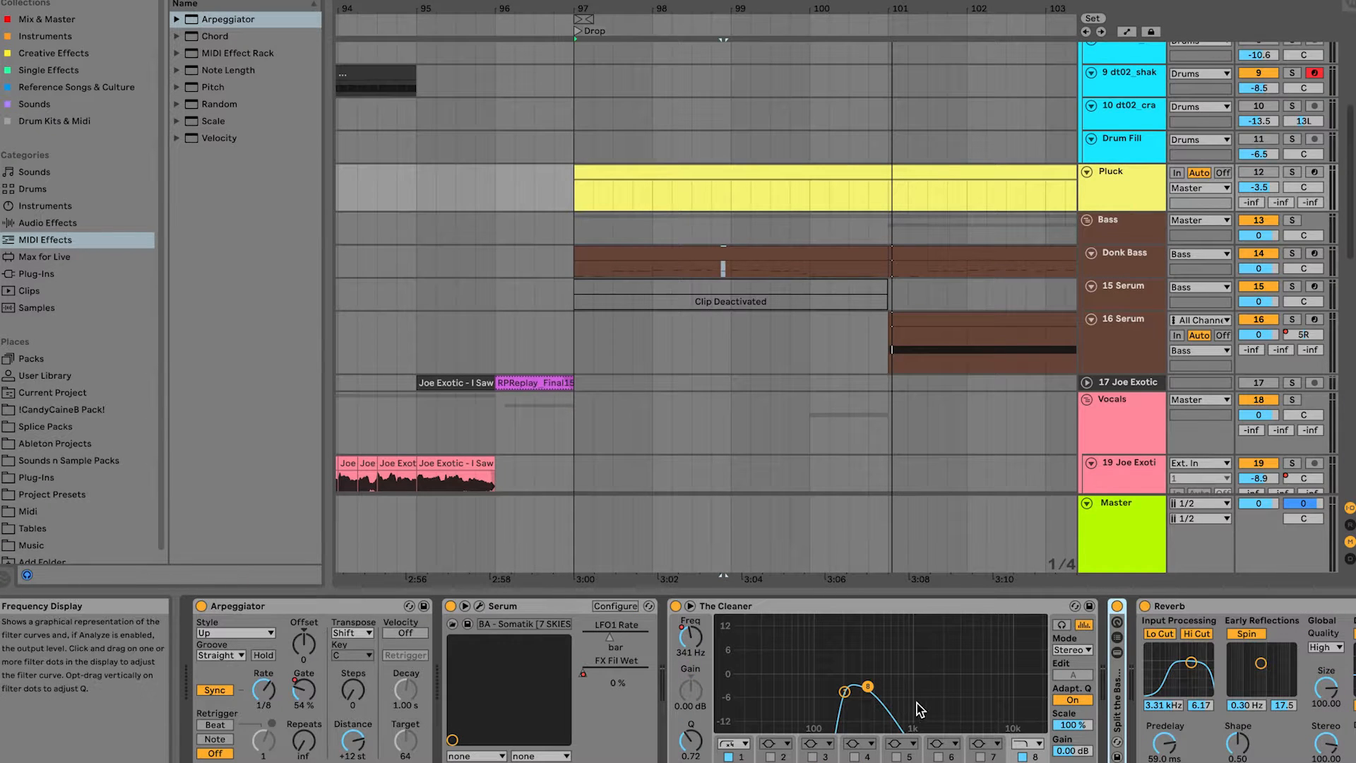
click(1243, 761)
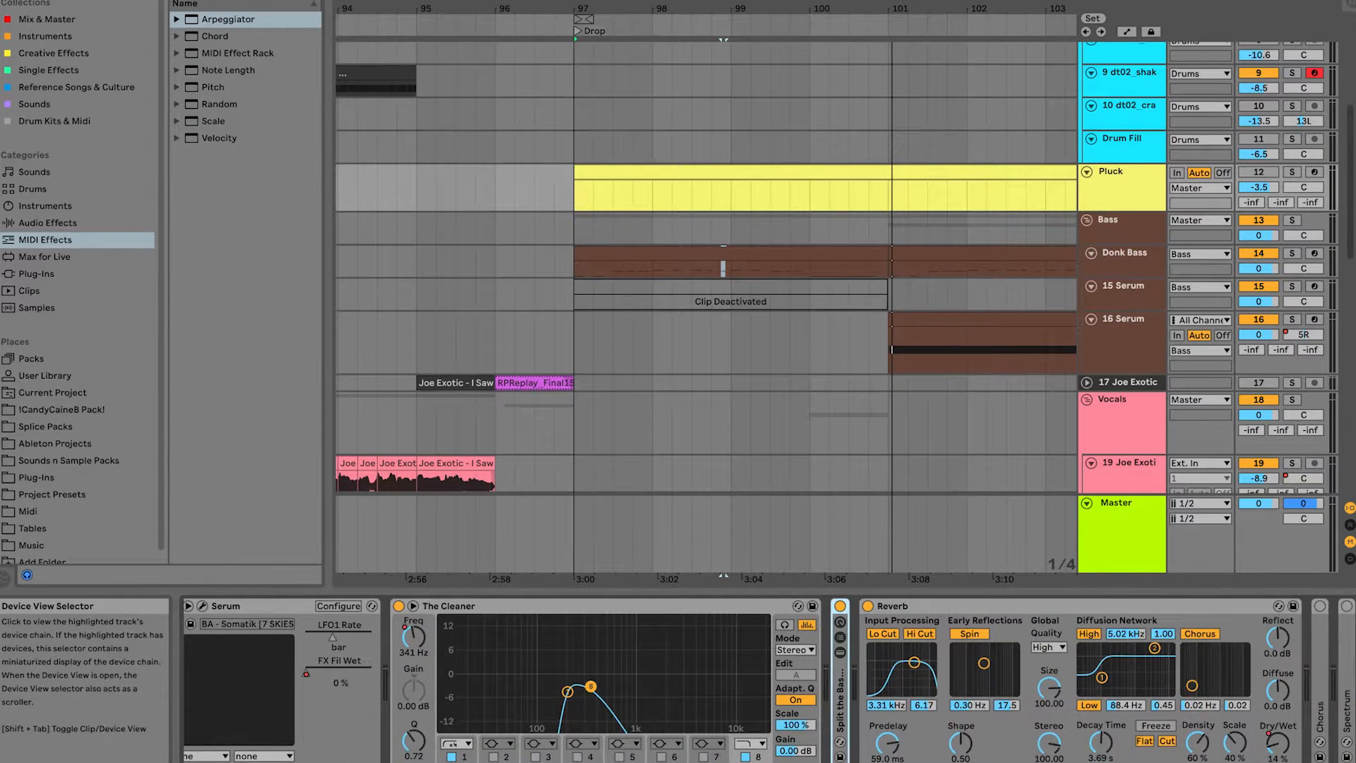
drag(1253, 761, 1232, 762)
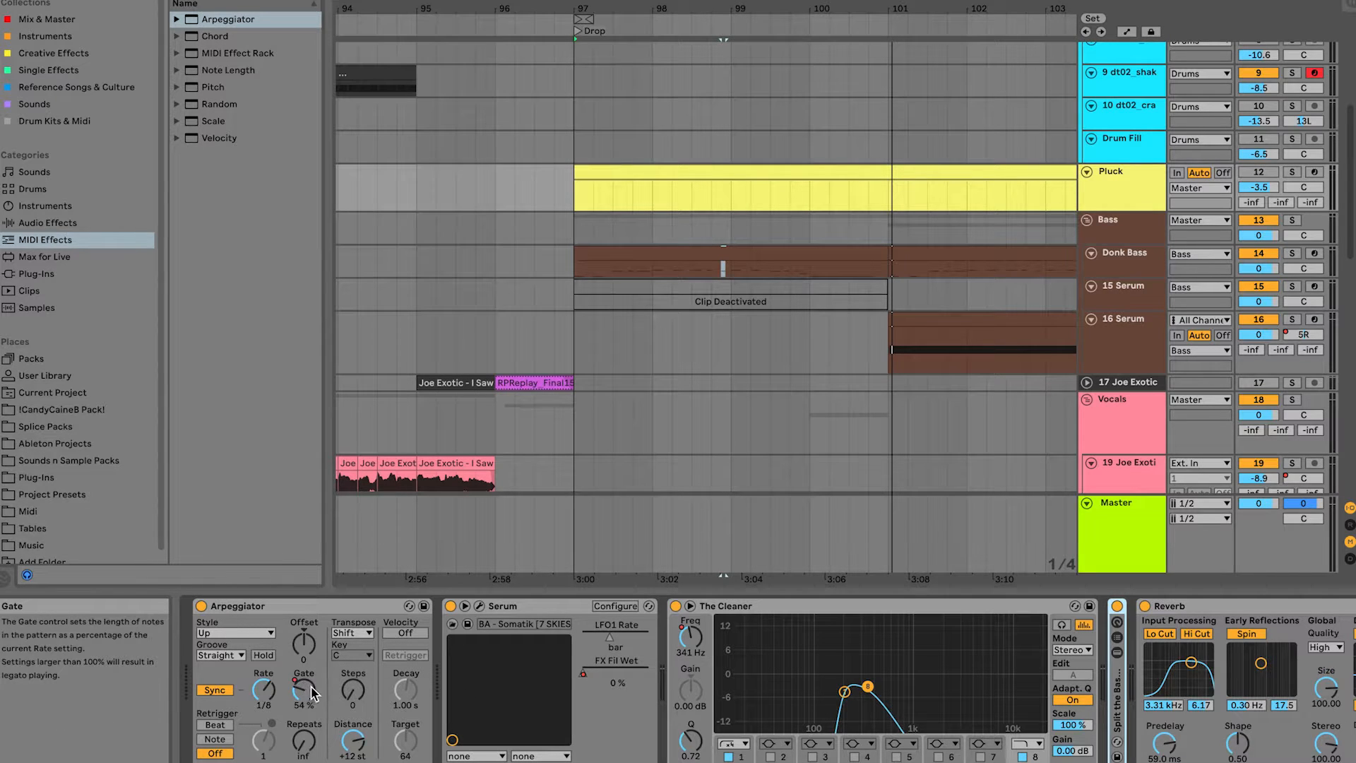
Step: Inspect the Pluck clip's MIDI note in the note editor, adjust the track's height, and return to its device chain
drag(1106, 211, 1108, 271)
double_click(798, 177)
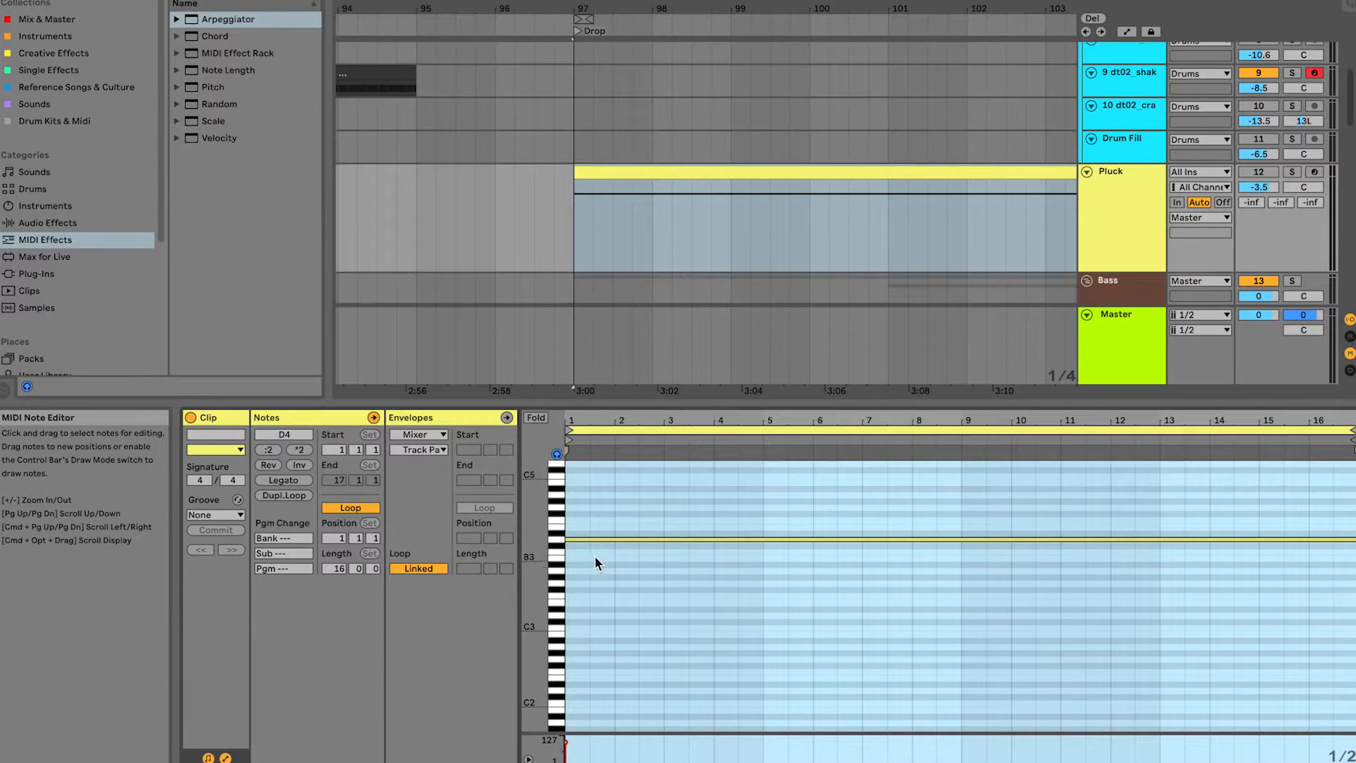
drag(1109, 272, 1111, 226)
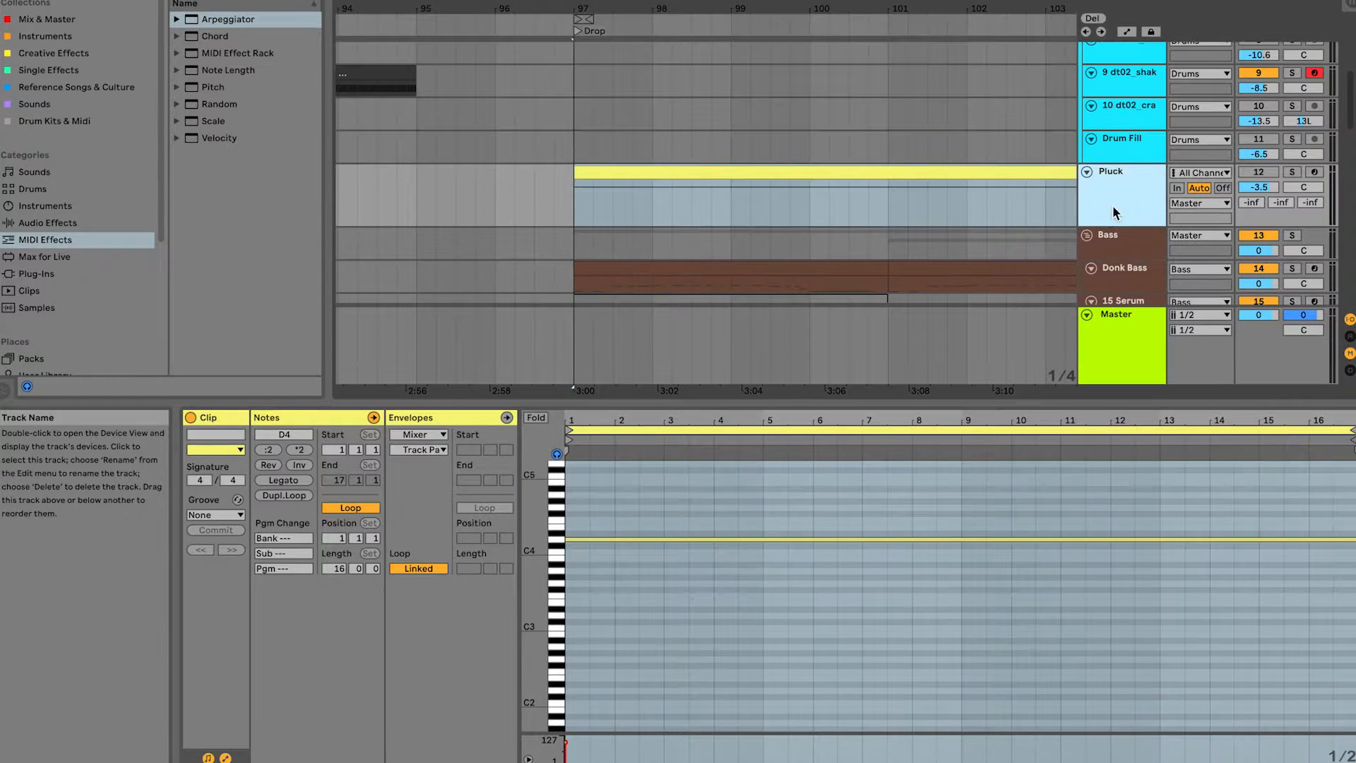
click(1116, 200)
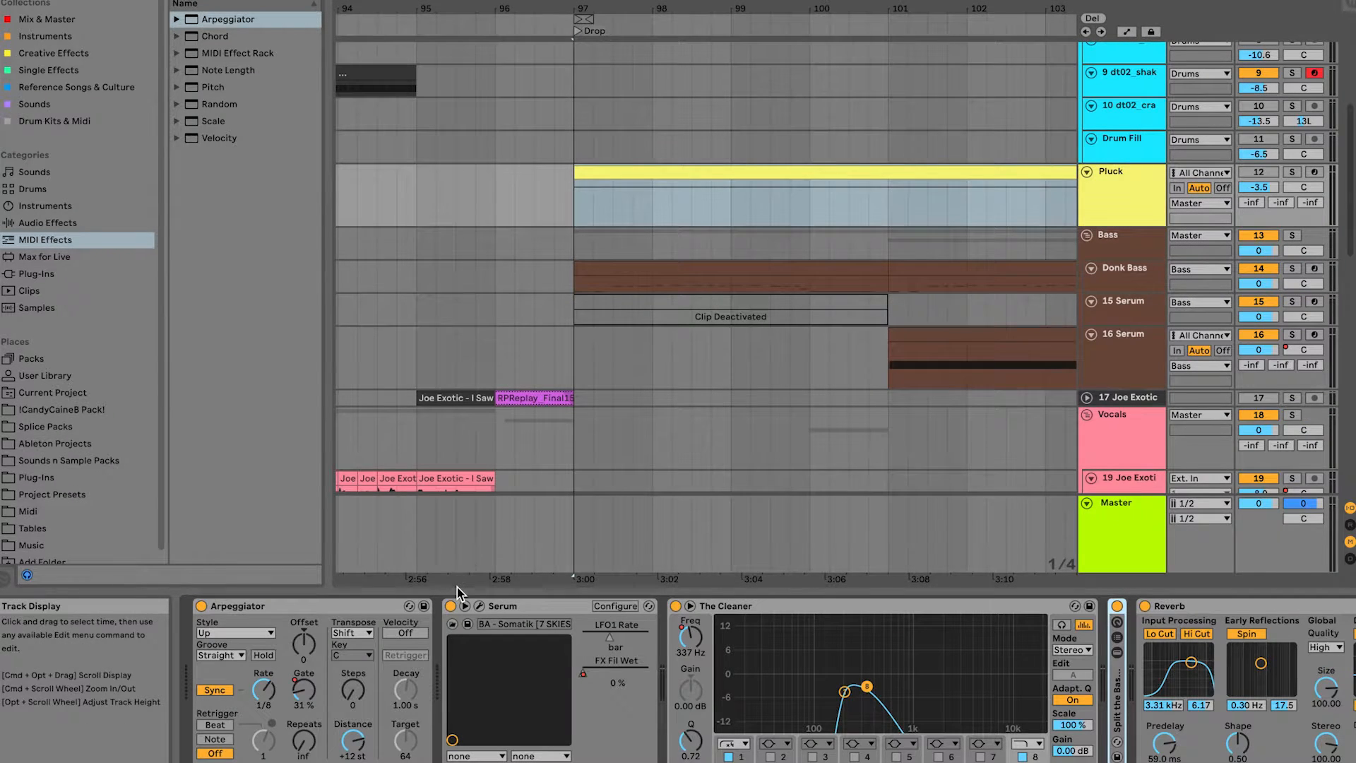
Step: Show the automation lanes, play the Pluck track soloed from the drop, and inspect its Arpeggiator Gate automation
key(a)
click(1297, 174)
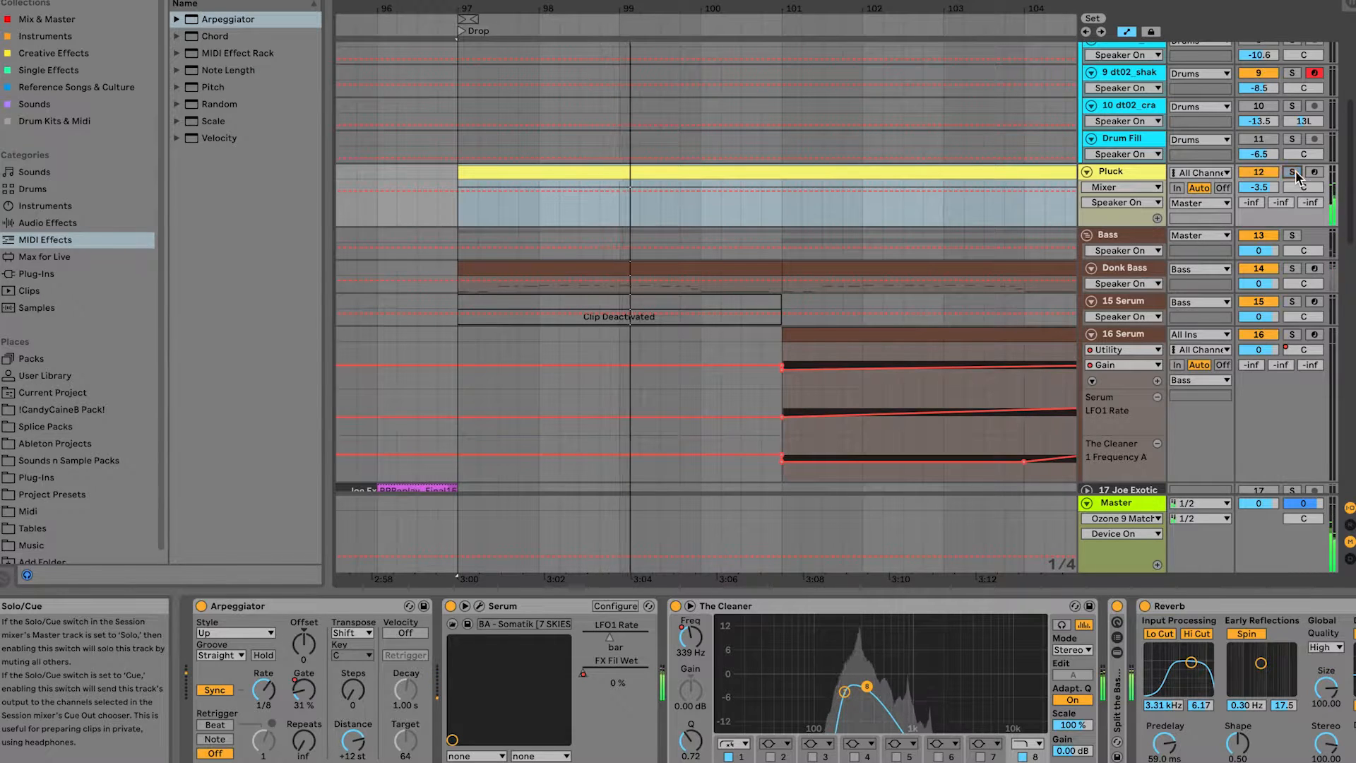
right_click(304, 689)
click(339, 699)
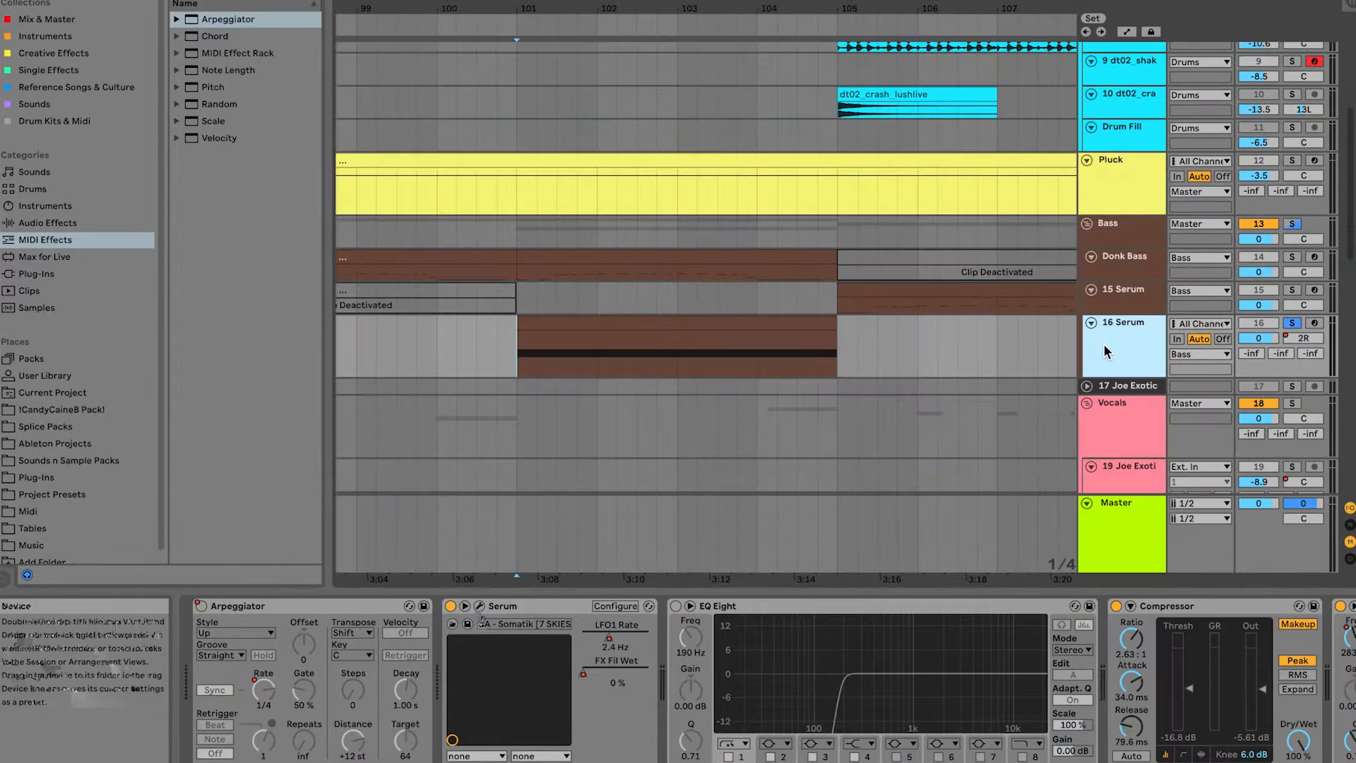
Step: View the Serum patch on the 16 Serum track and close its window
click(478, 607)
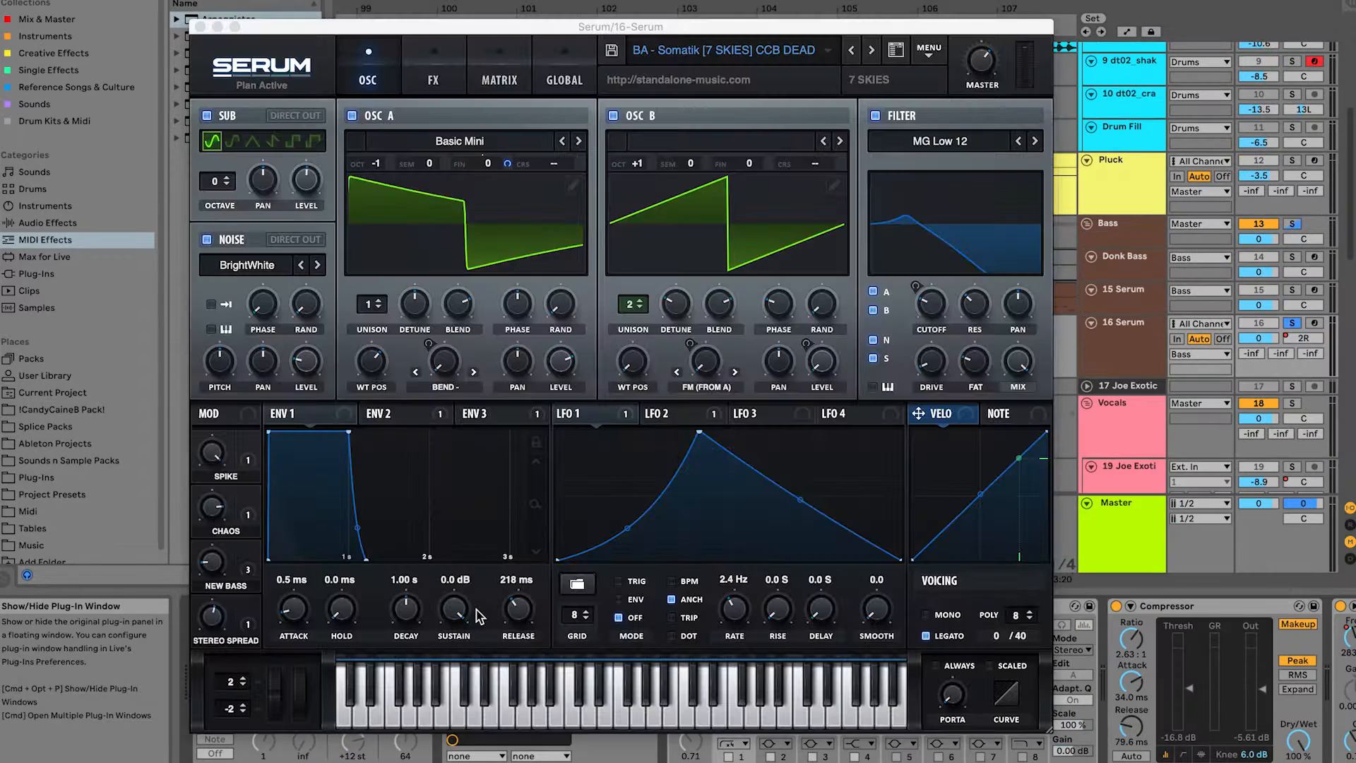
click(200, 27)
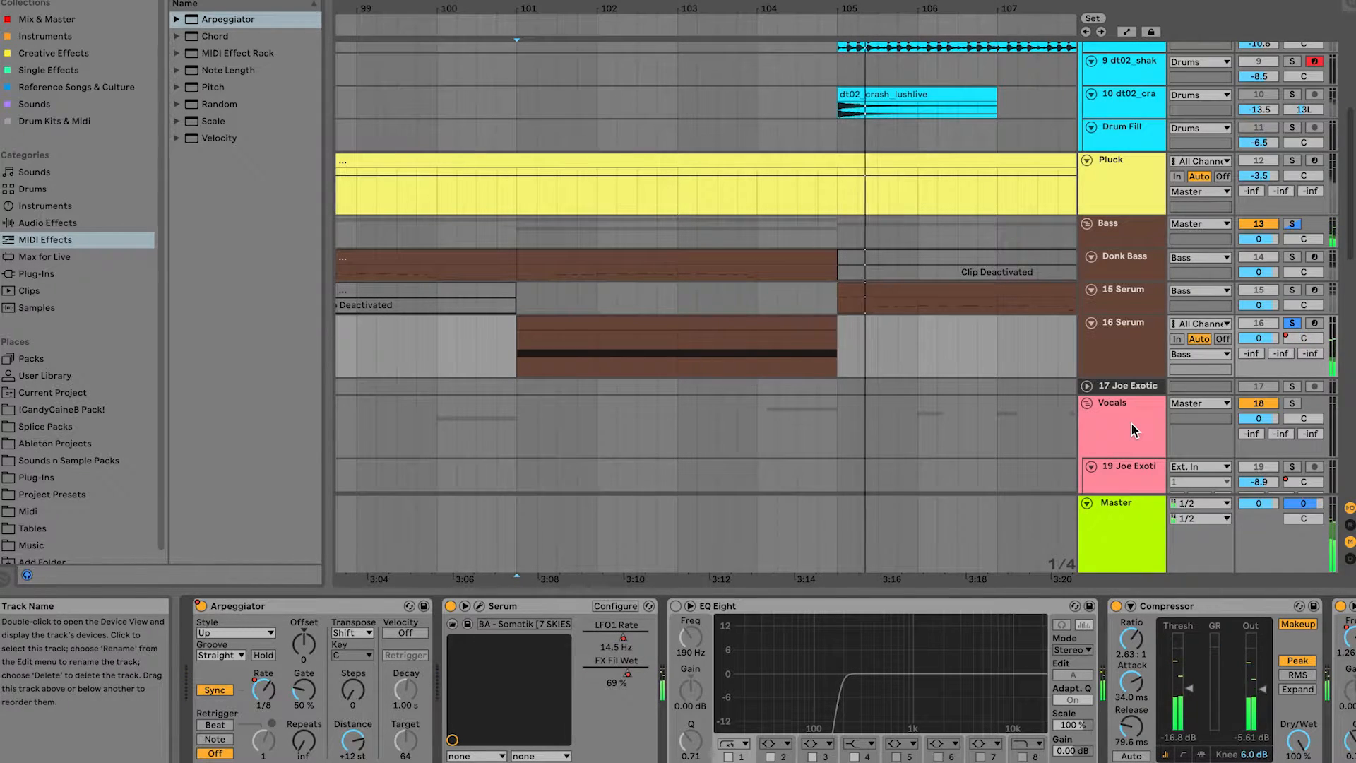
Step: Solo the 15 Serum track, play it from bar 105, and view its Serum patch before closing the window
click(1292, 290)
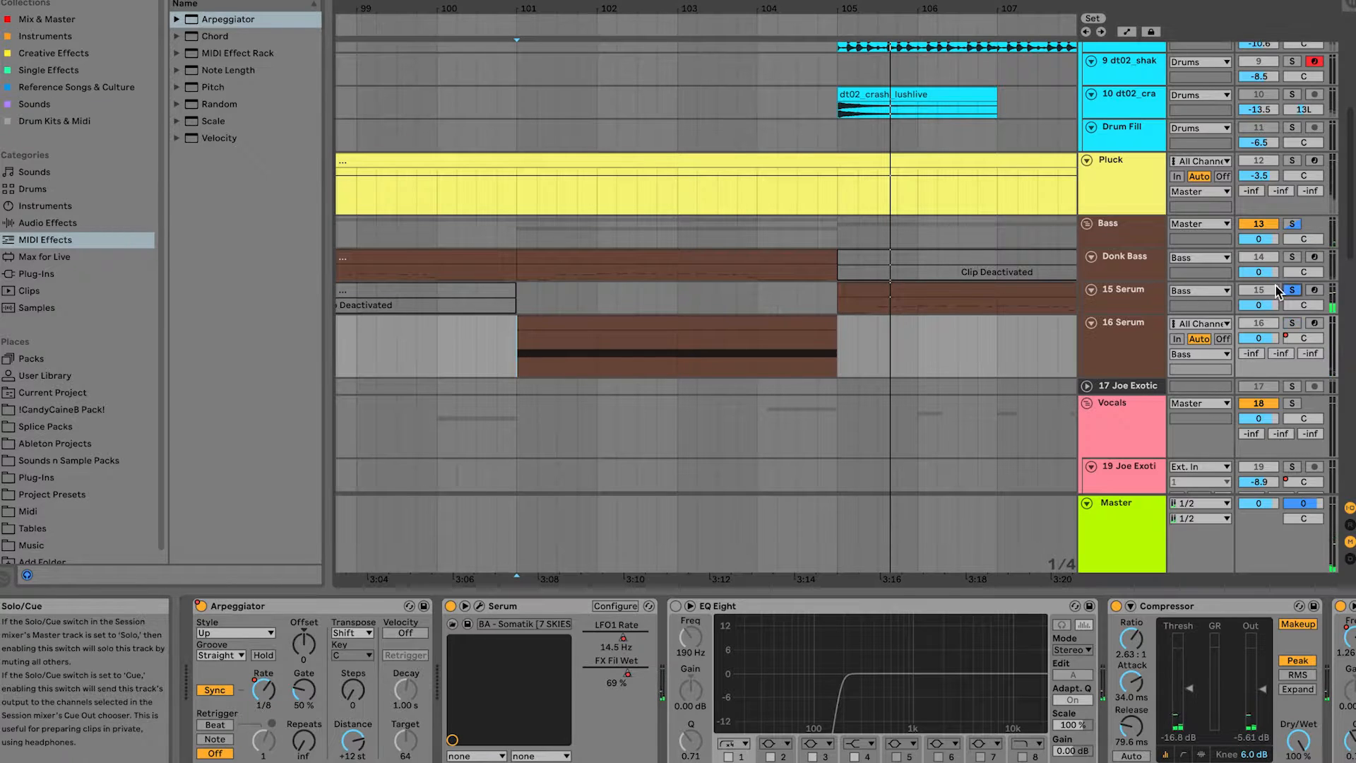
click(826, 301)
key(space)
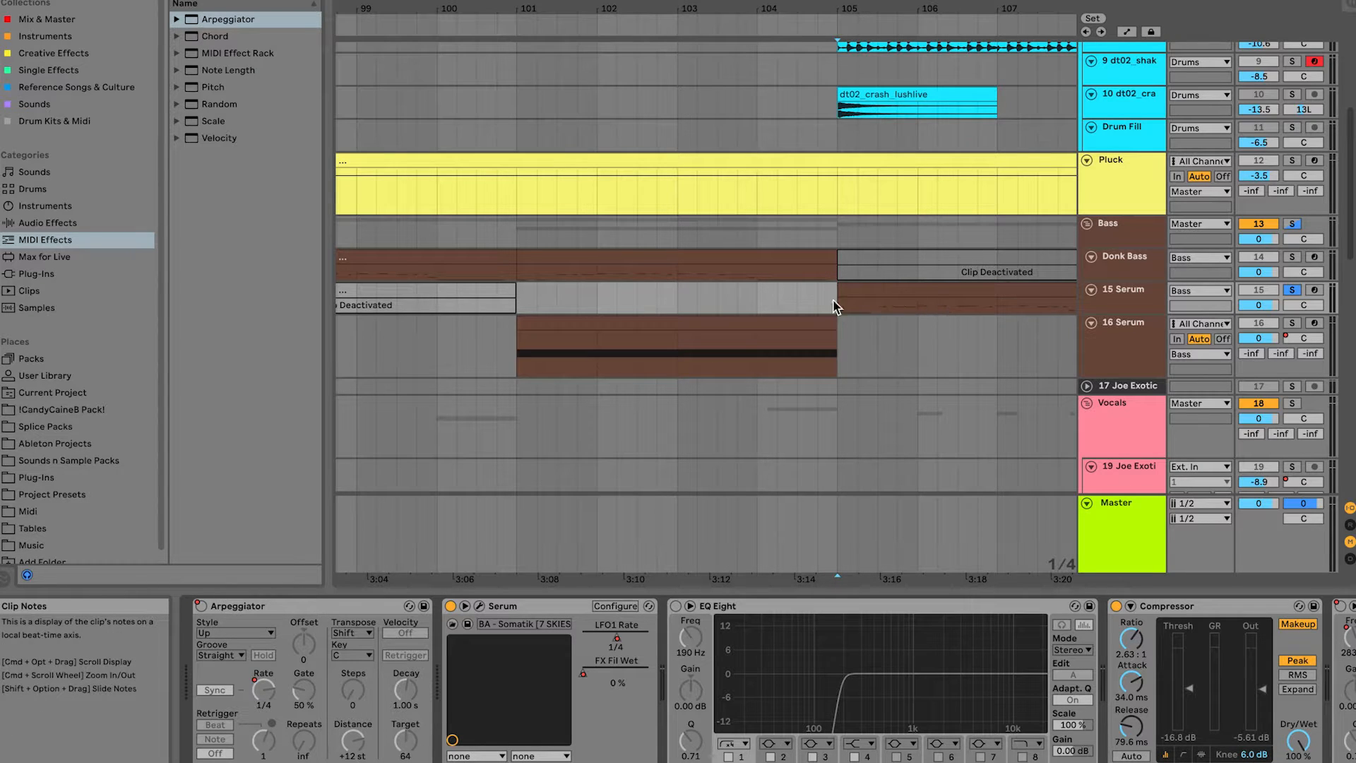
key(space)
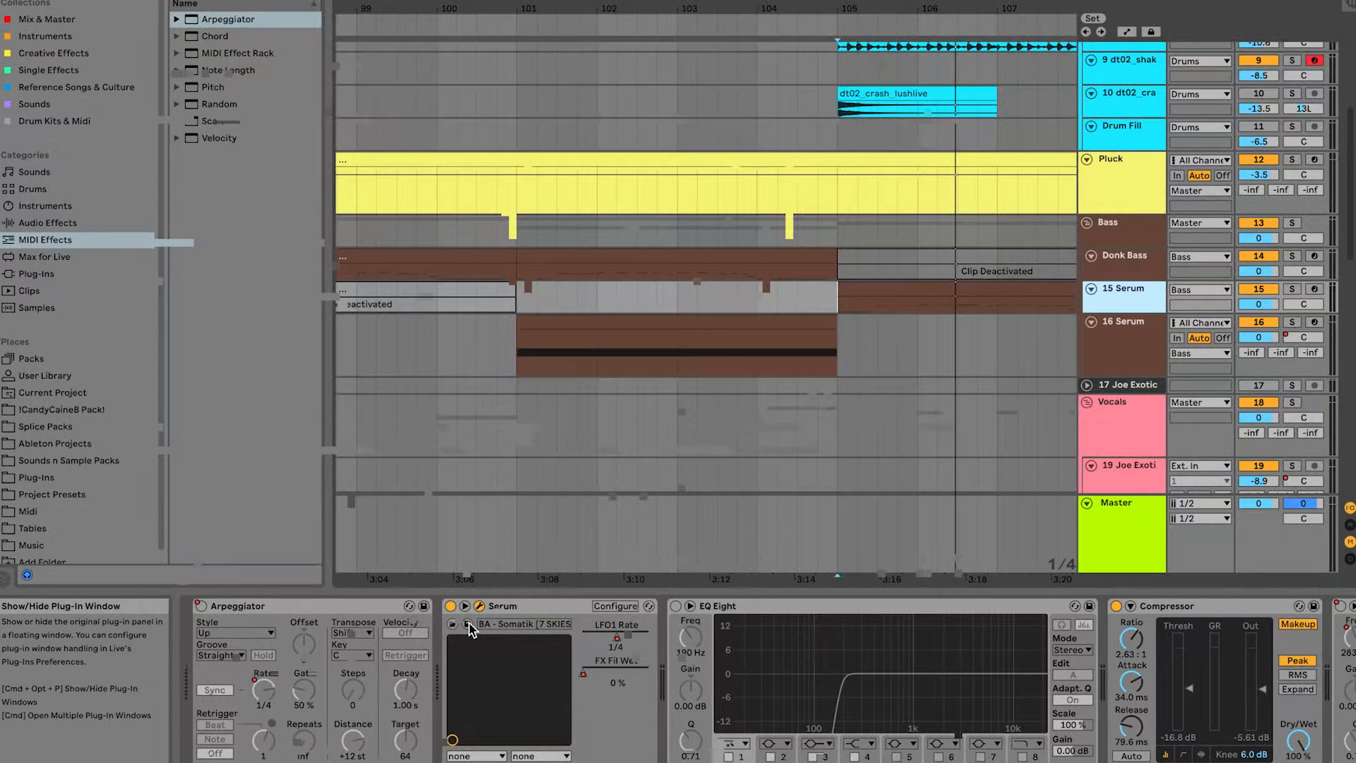
click(469, 623)
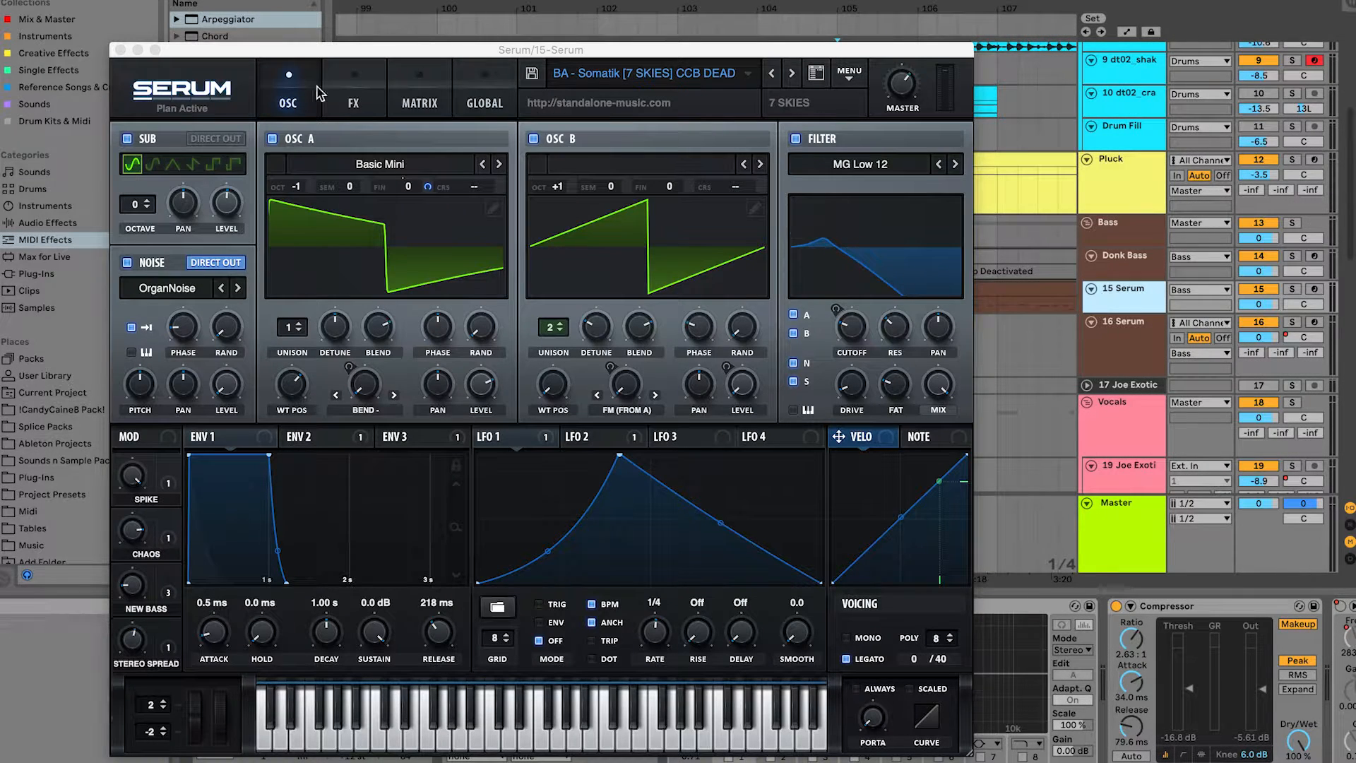
click(120, 50)
Step: Activate the 4 Serum track in the KicknBass group and play the drop from bar 105
scroll(936, 177, up, 5)
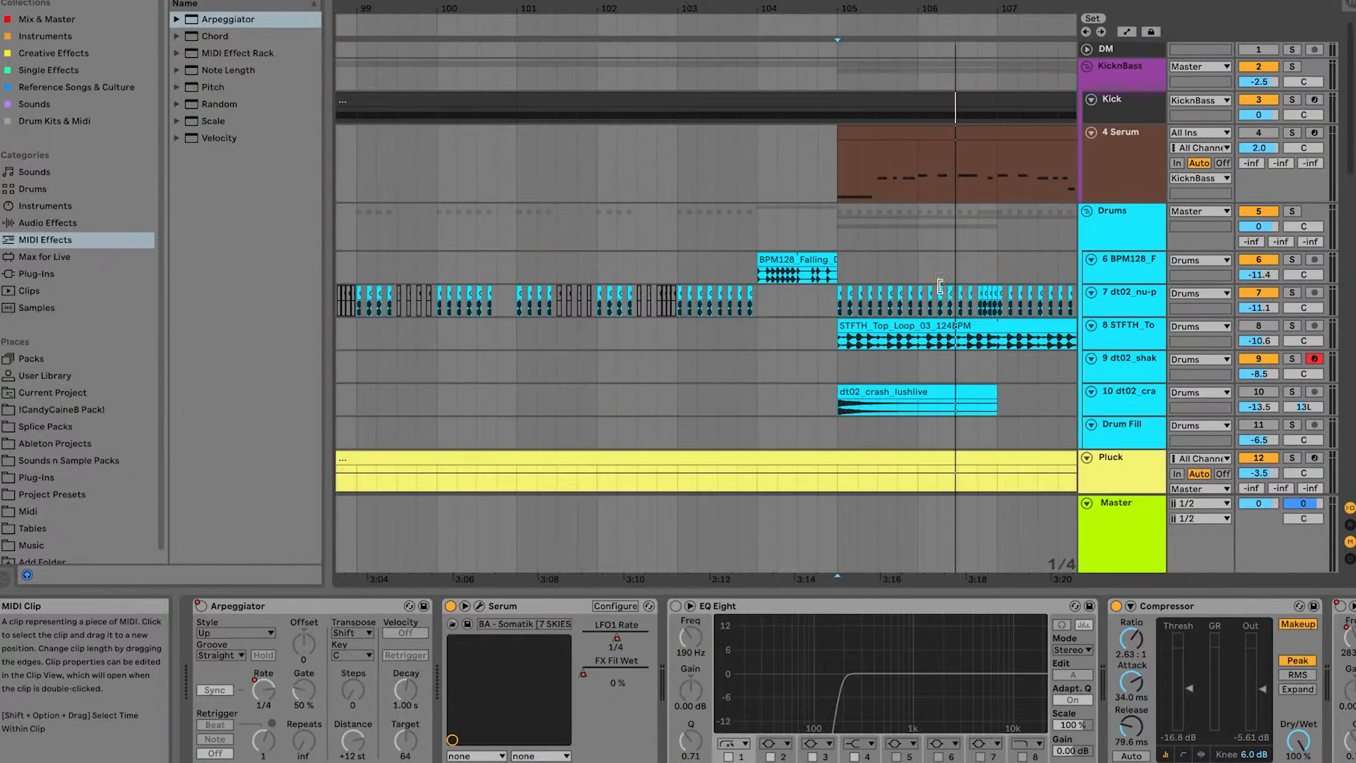
click(1096, 189)
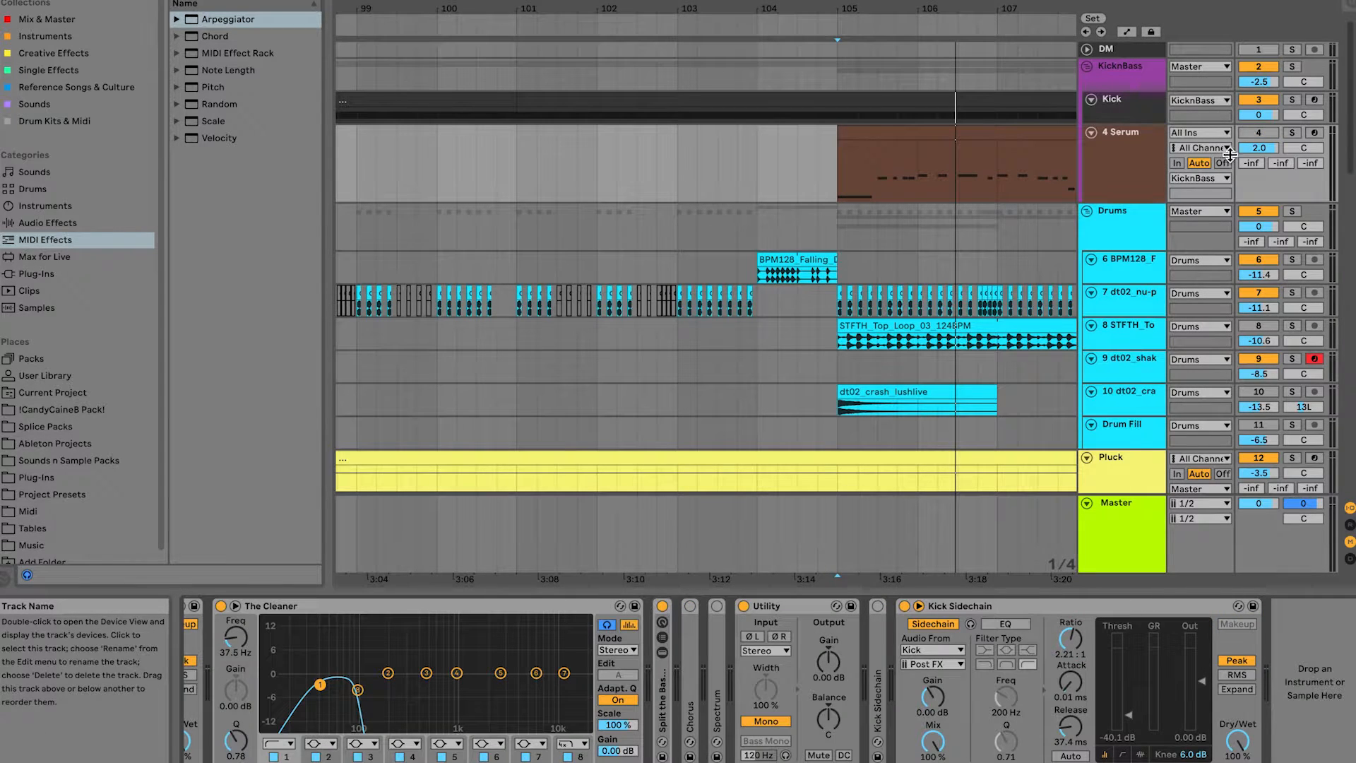
click(1264, 132)
key(space)
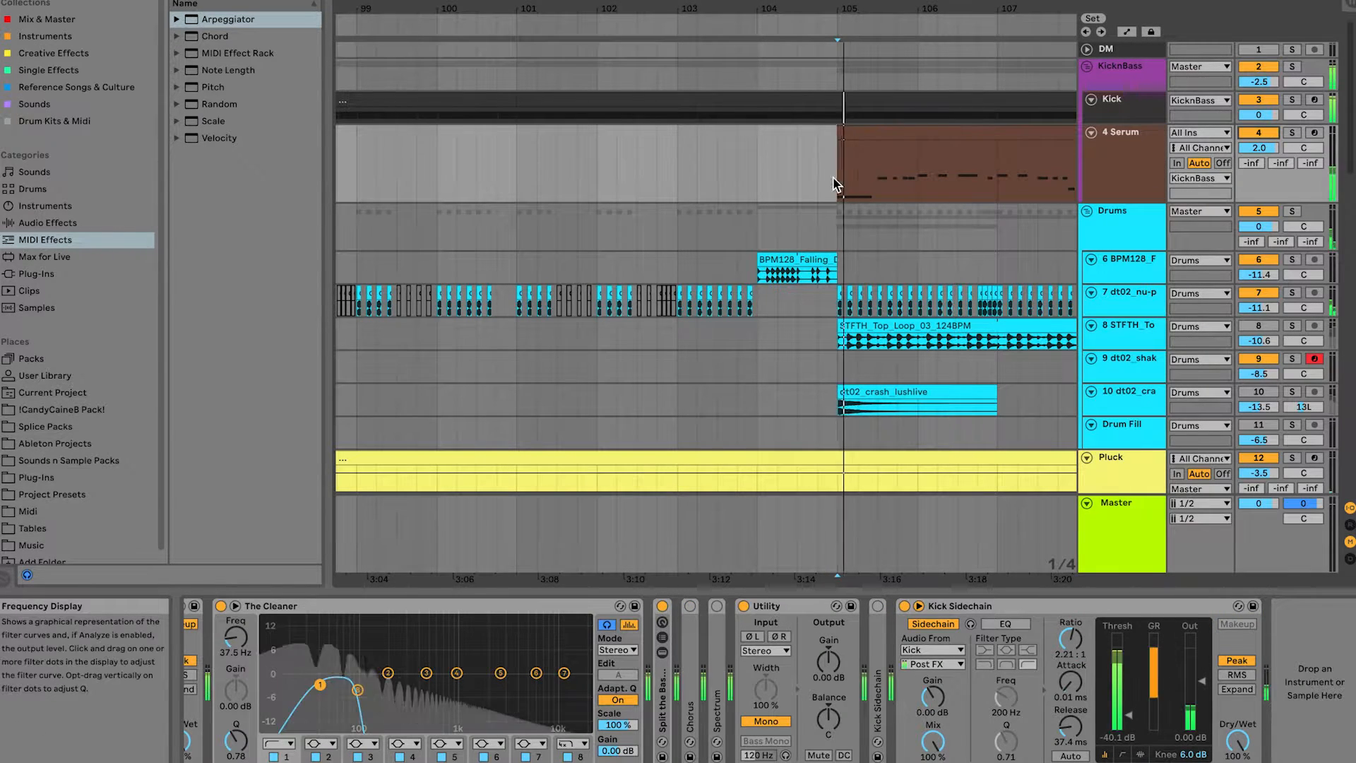
Step: Solo the 4 Serum track to audition its bass line on its own
click(1292, 132)
click(1272, 147)
key(Delete)
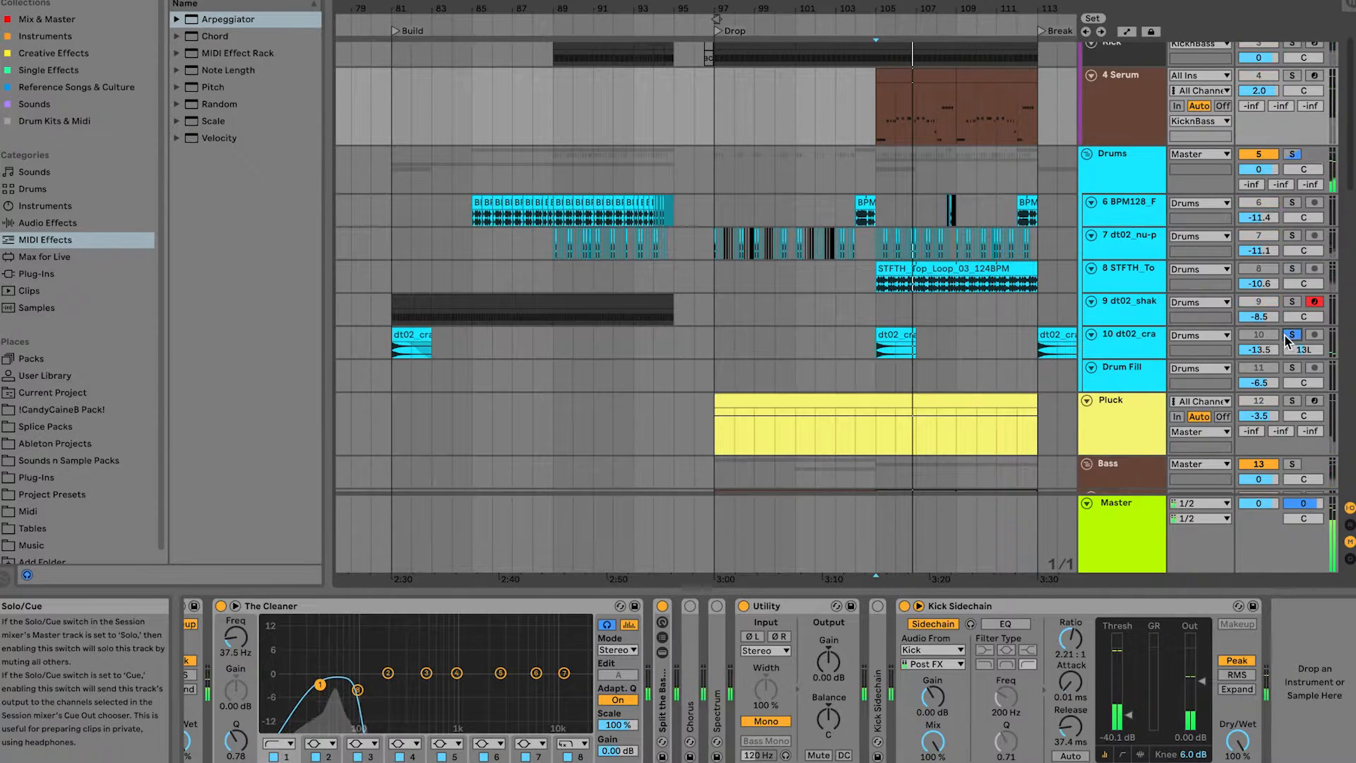
Step: Audition the dt02_cra and dt02_nu-p tracks soloed in turn from bar 105, zooming in on the dt02_nu-p clips
key(space)
key(space)
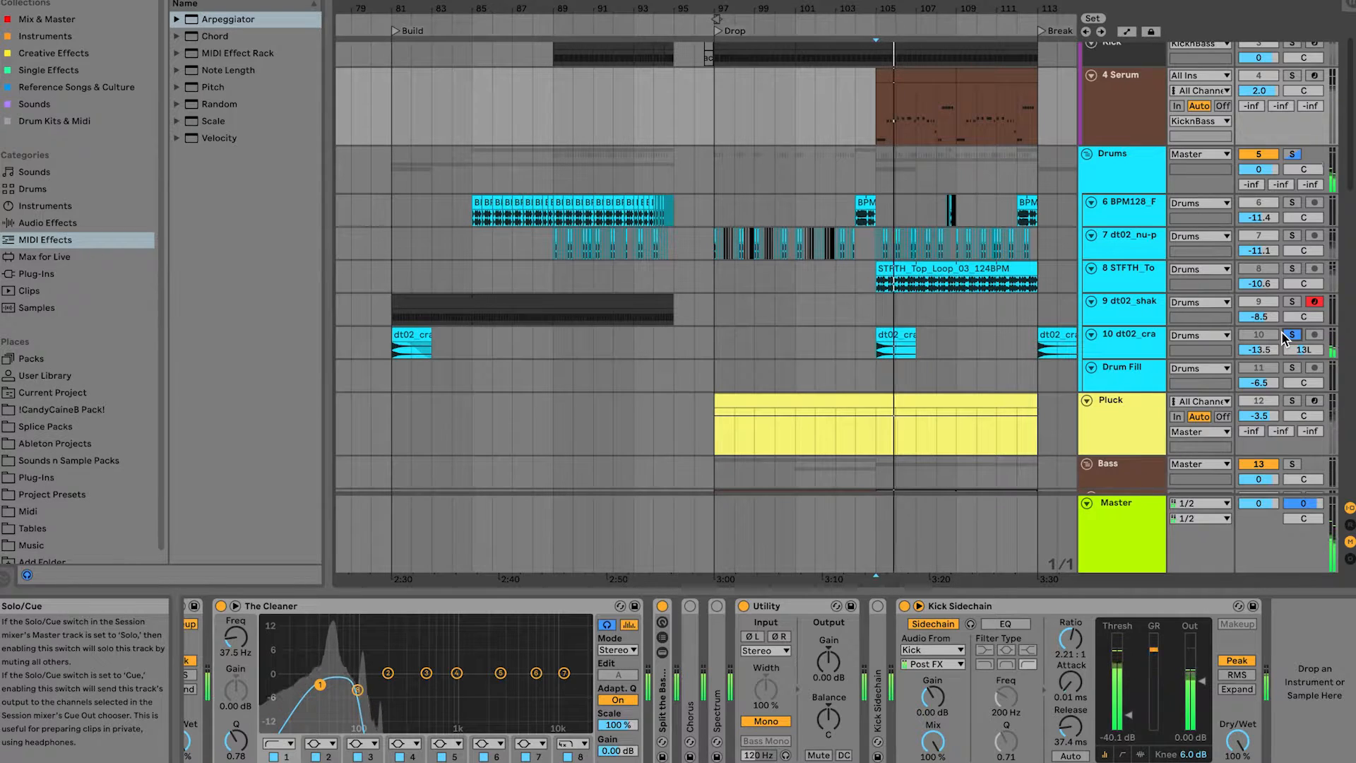
key(space)
click(1291, 236)
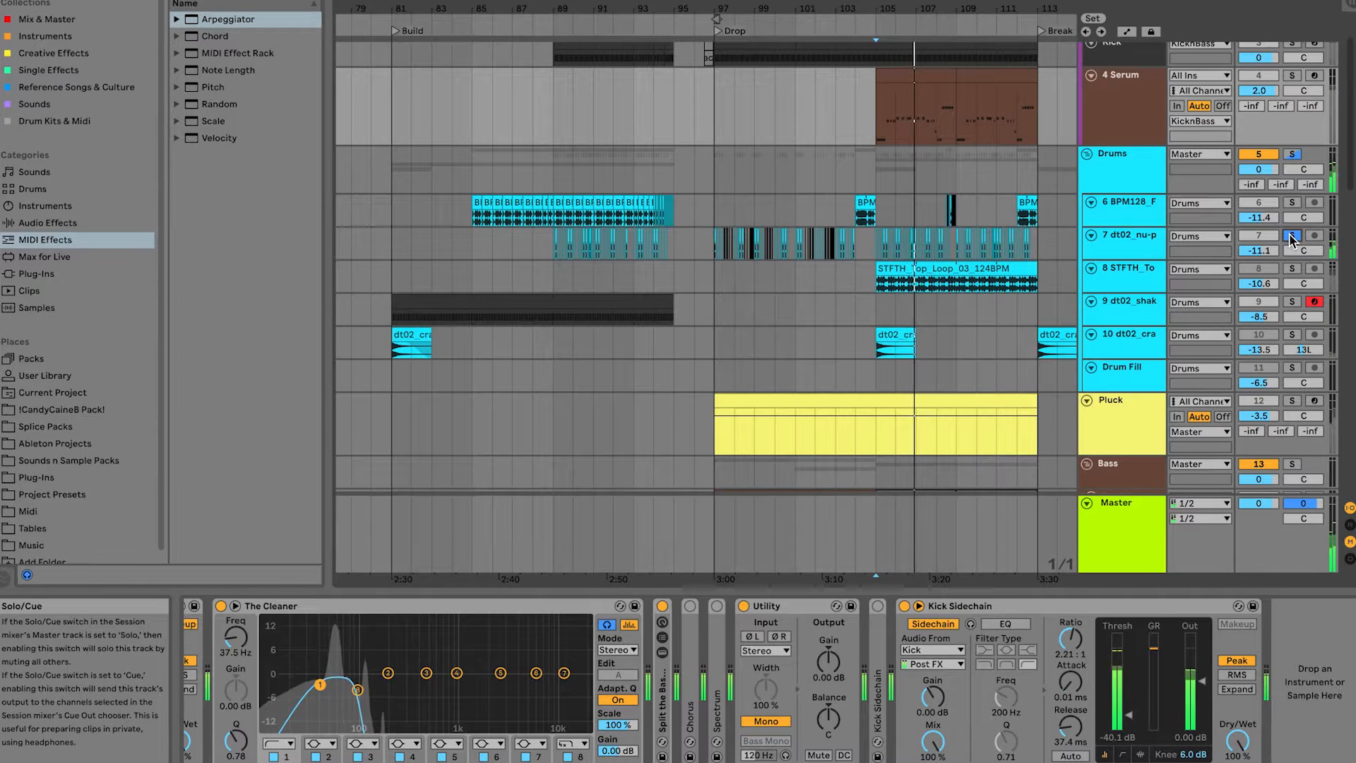
drag(890, 26, 583, 235)
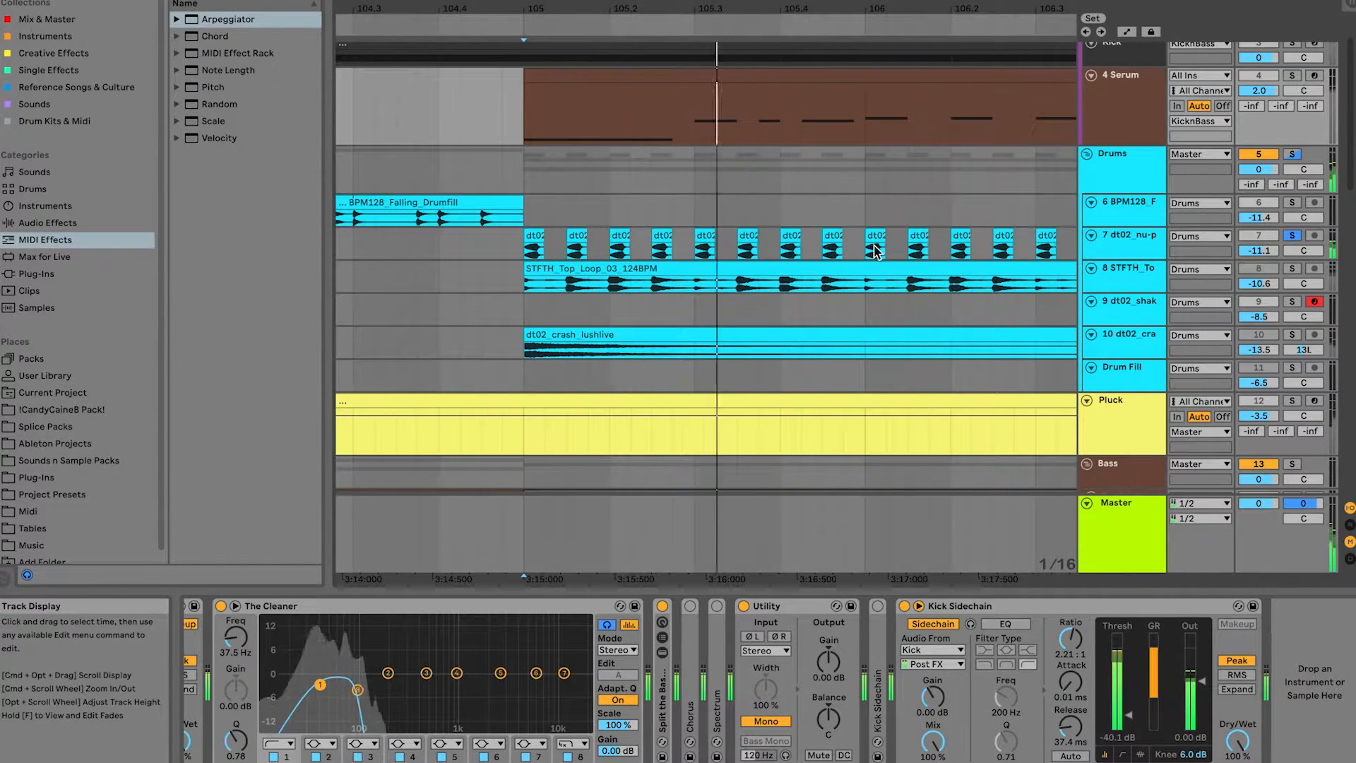
Step: Unsolo the dt02_nu-p track and play the full drop from bar 105
click(1293, 237)
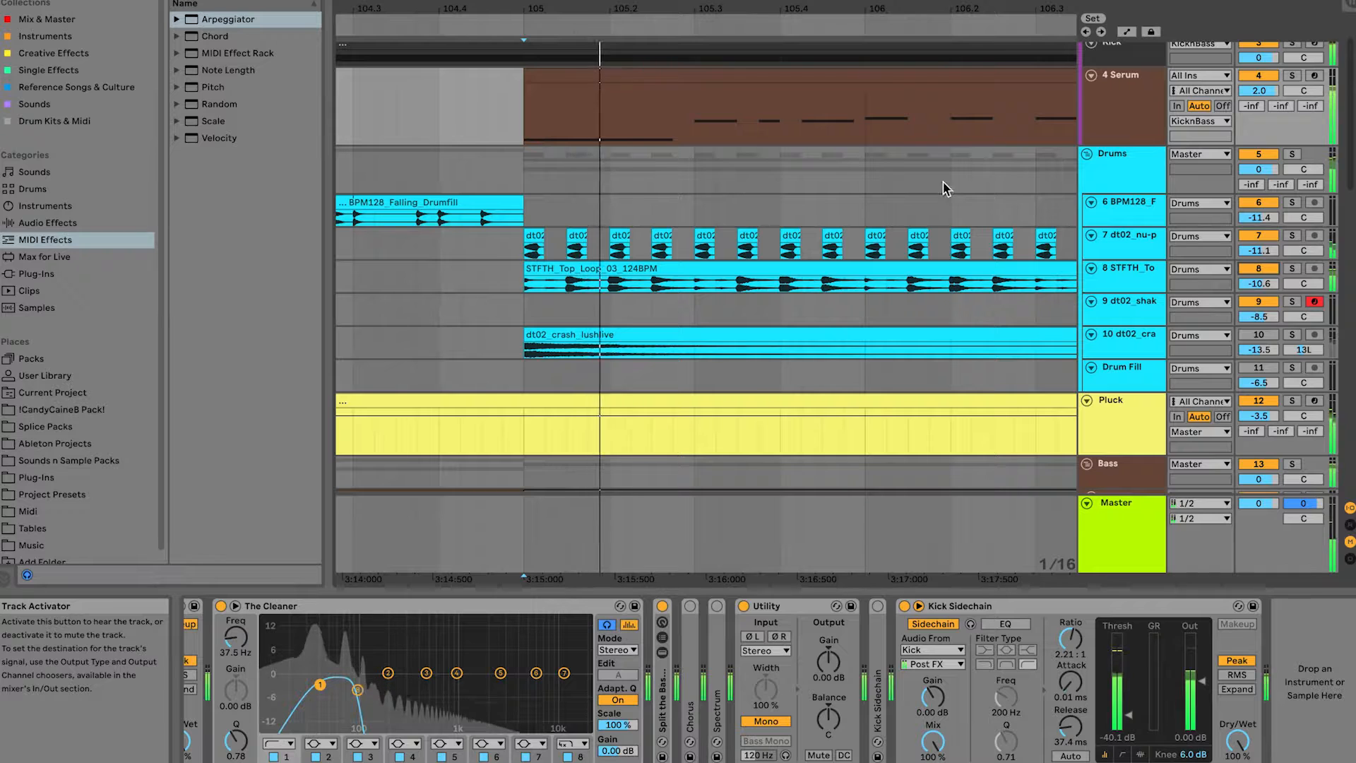
drag(857, 582, 838, 24)
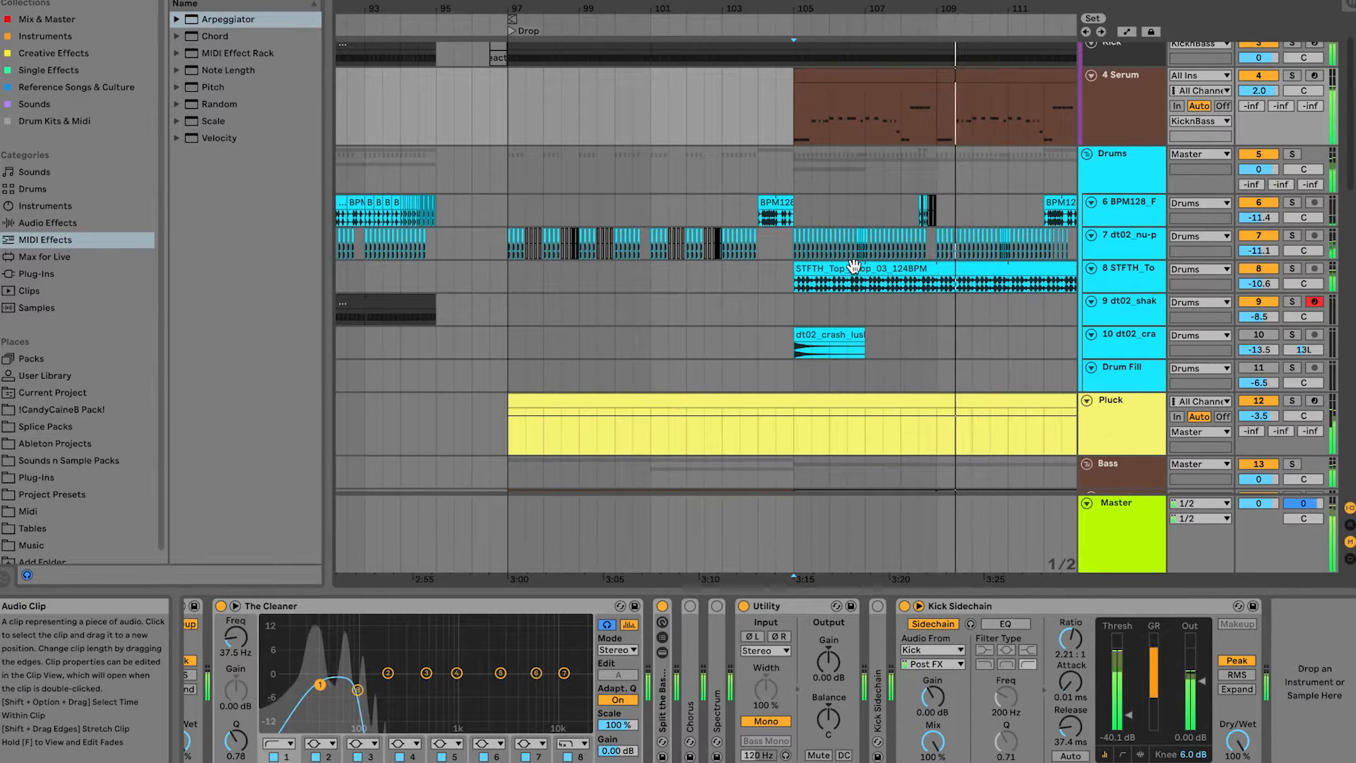
Step: Bring up the Vocals group and play the drop from the 23 RPReplay clip at bar 100
click(1122, 418)
scroll(848, 318, down, 10)
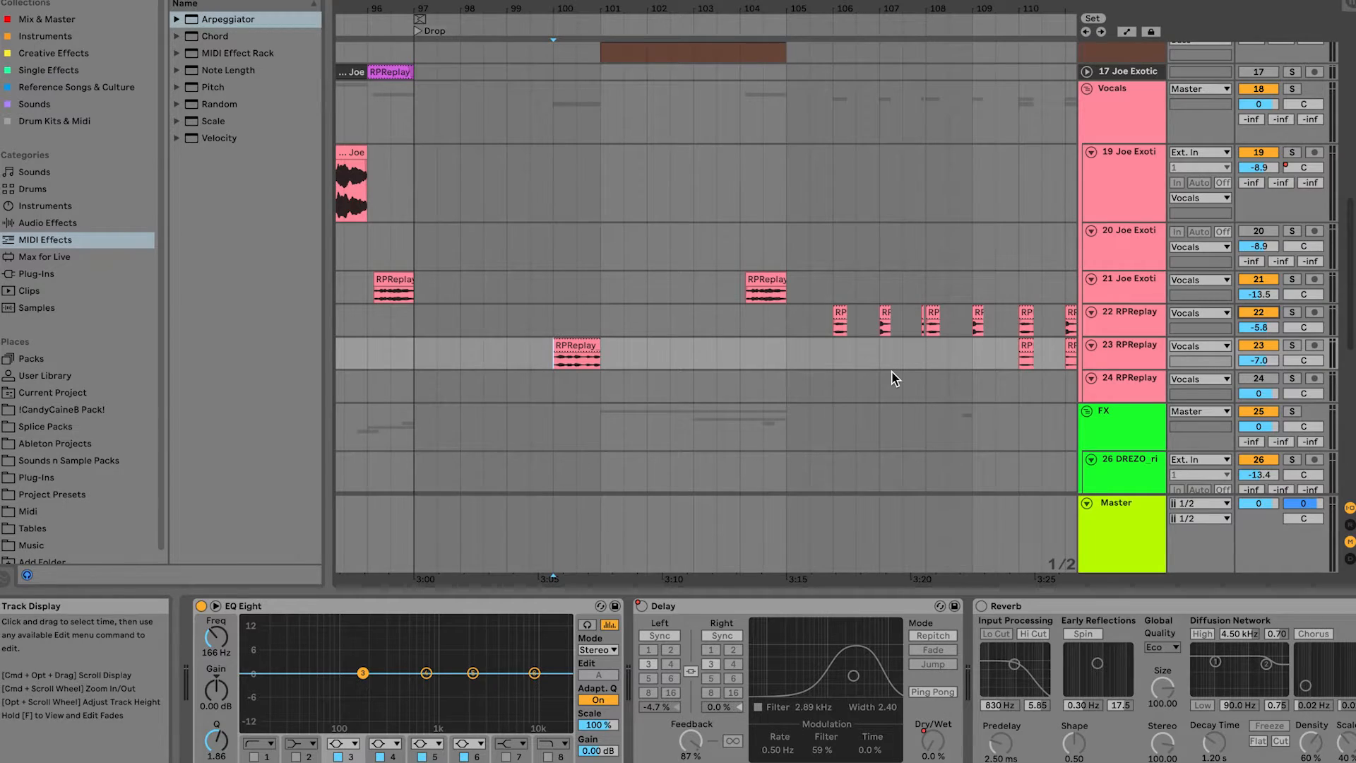
key(space)
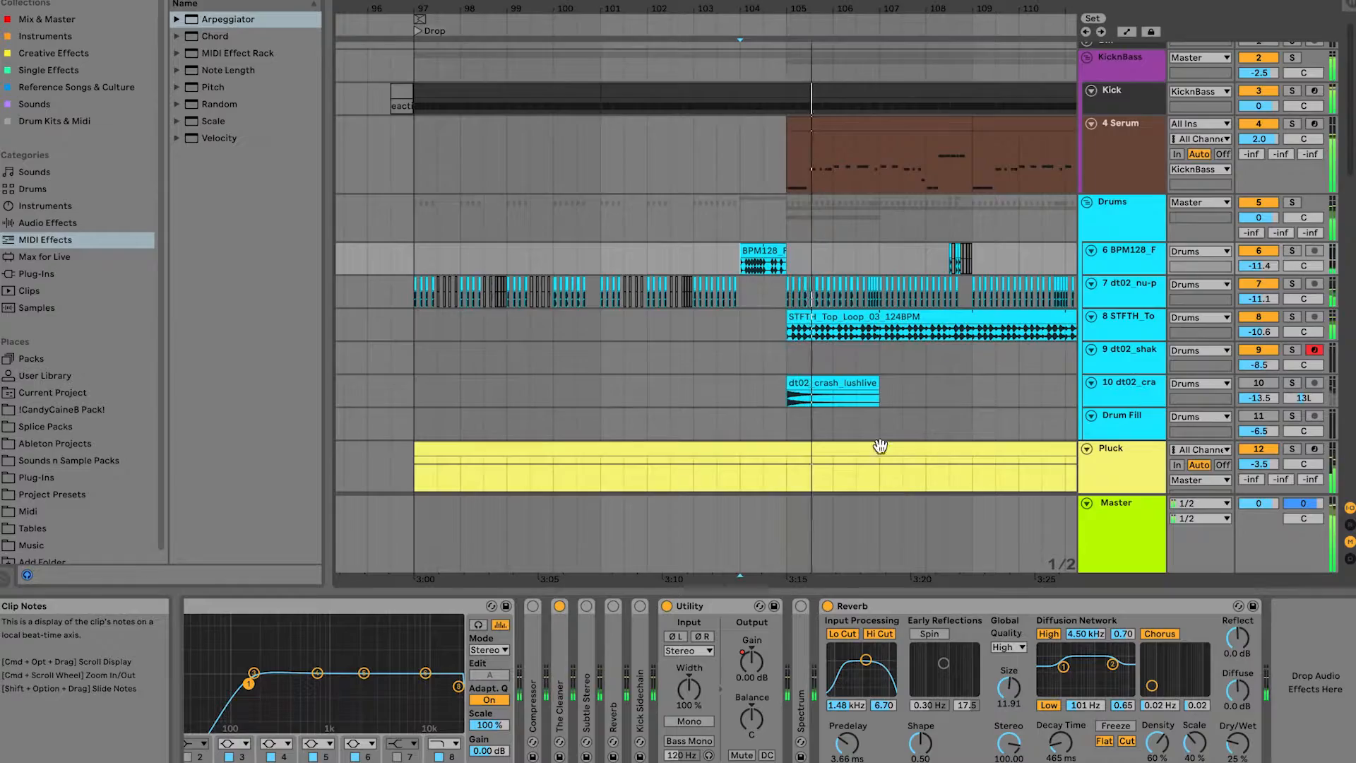
Step: Play the 22 RPReplay vocal chops from bar 105 through to the break
scroll(720, 251, down, 8)
scroll(720, 251, up, 8)
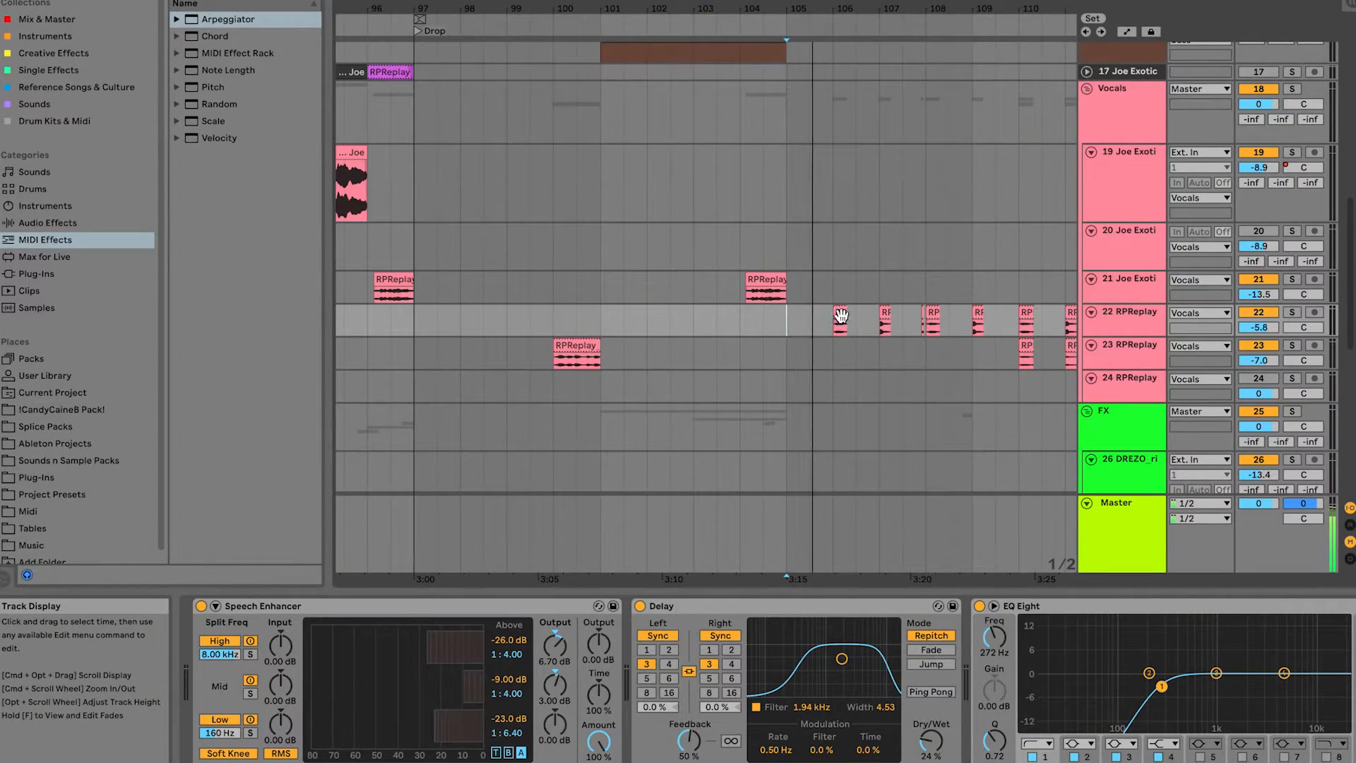
drag(944, 20, 944, 37)
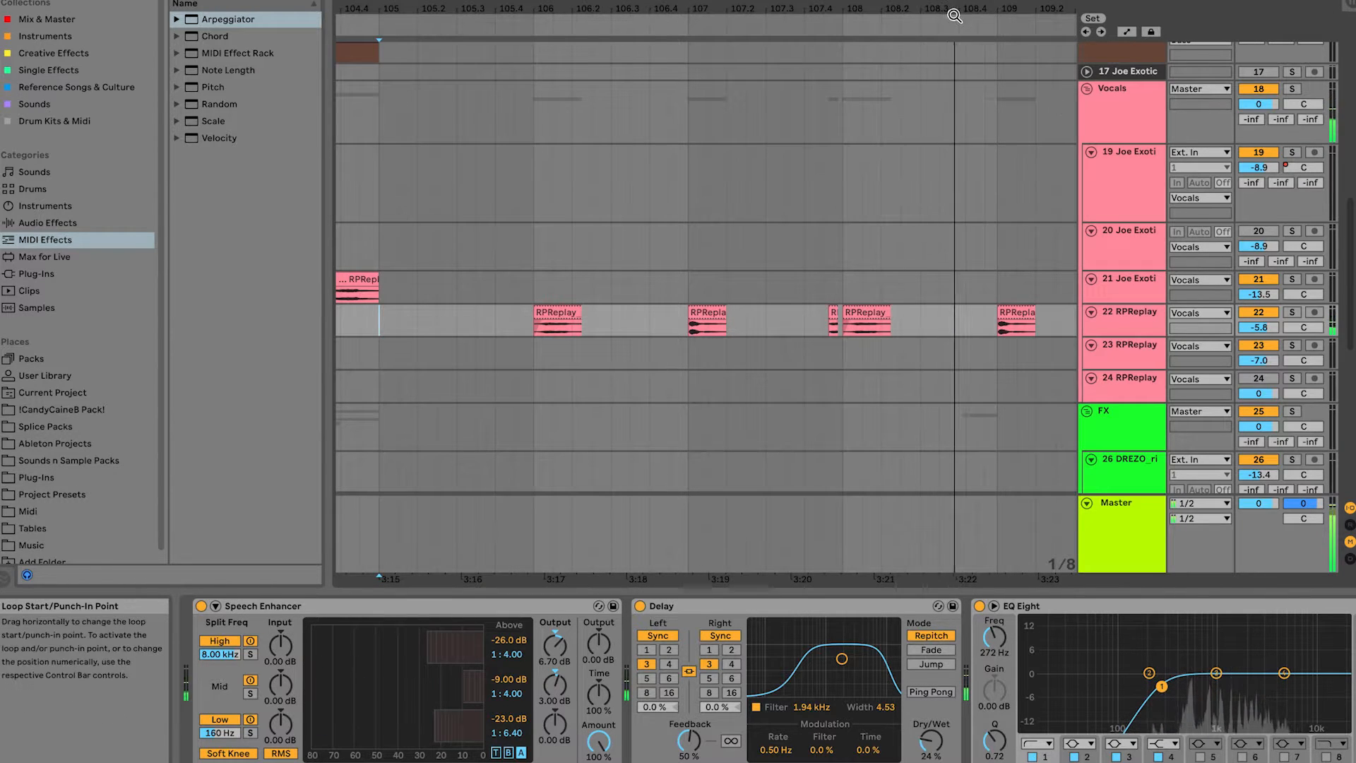
drag(926, 4, 1001, 4)
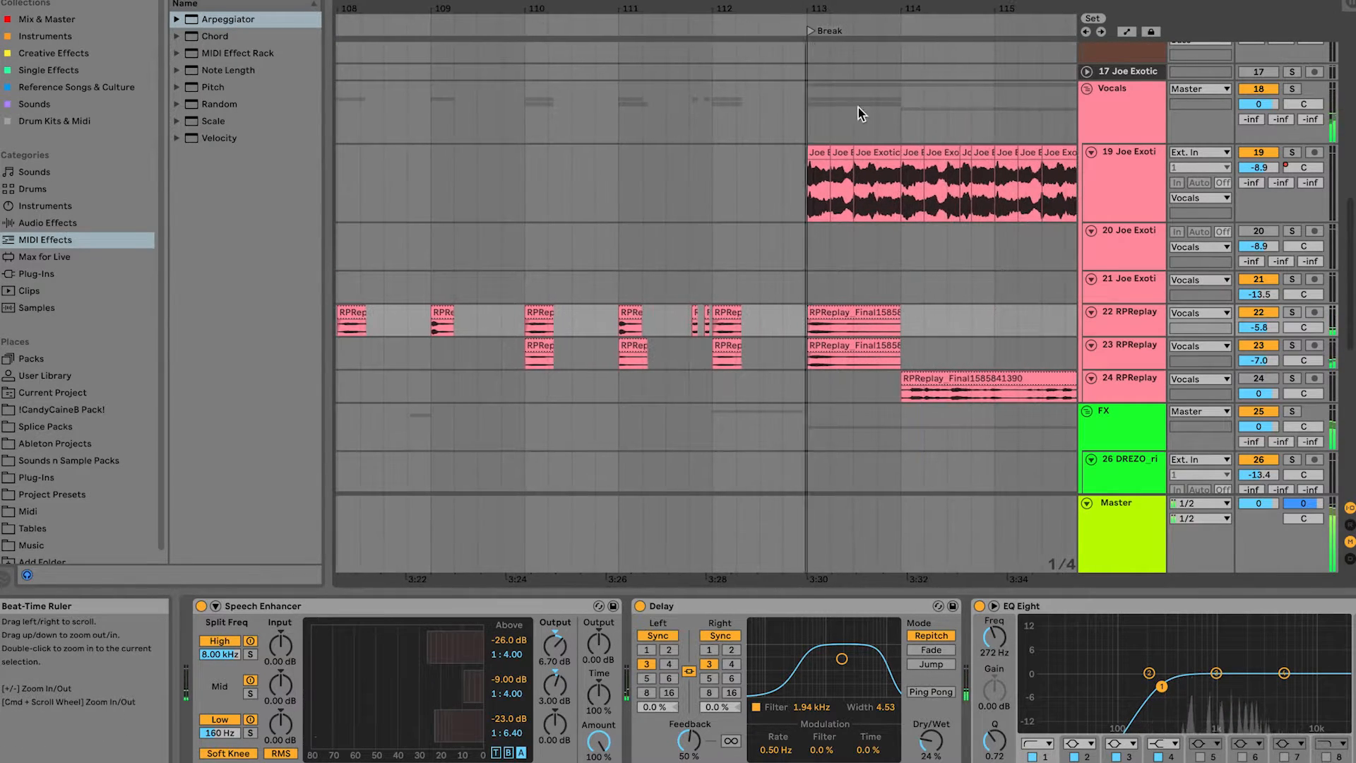
Step: Inspect the transpose and formant settings of the 23 RPReplay clips at bars 110 and 111, and the effect chains of tracks 23 and 22
click(544, 345)
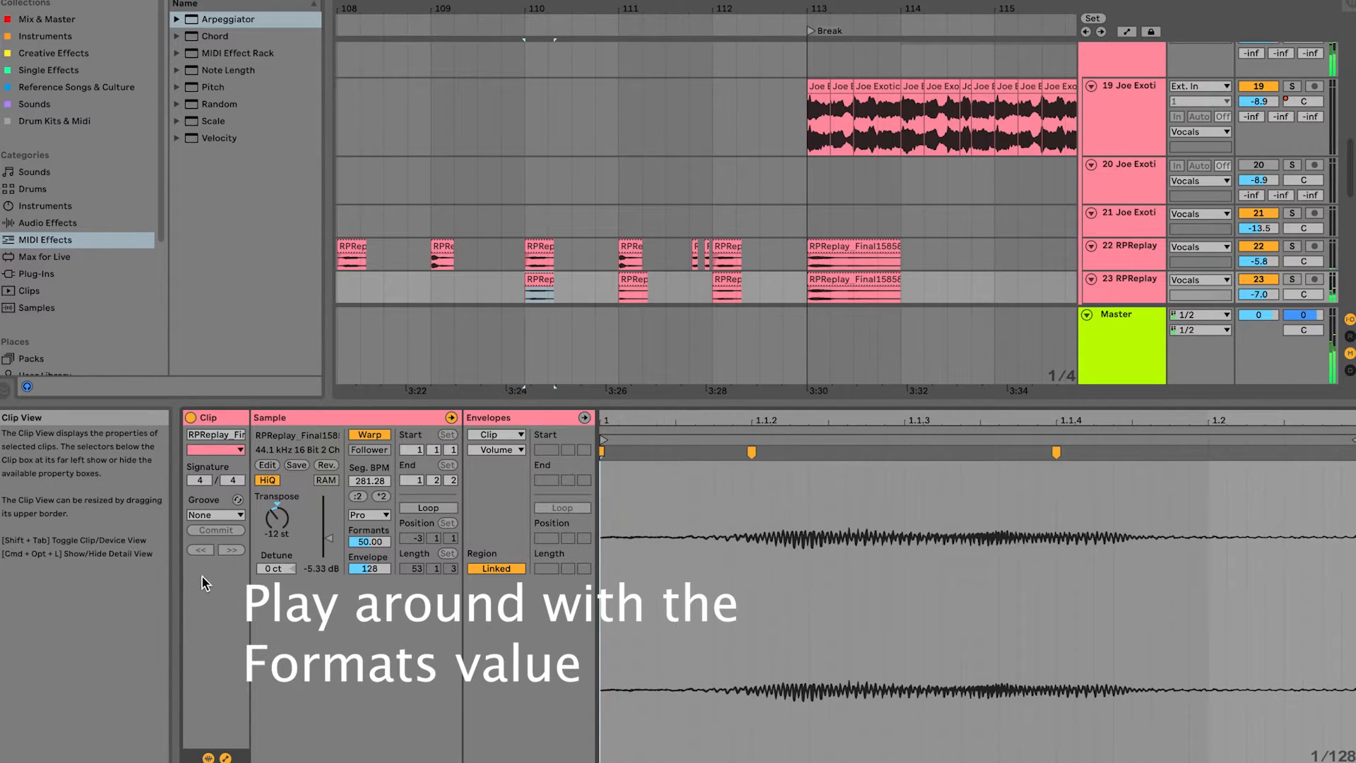
click(629, 286)
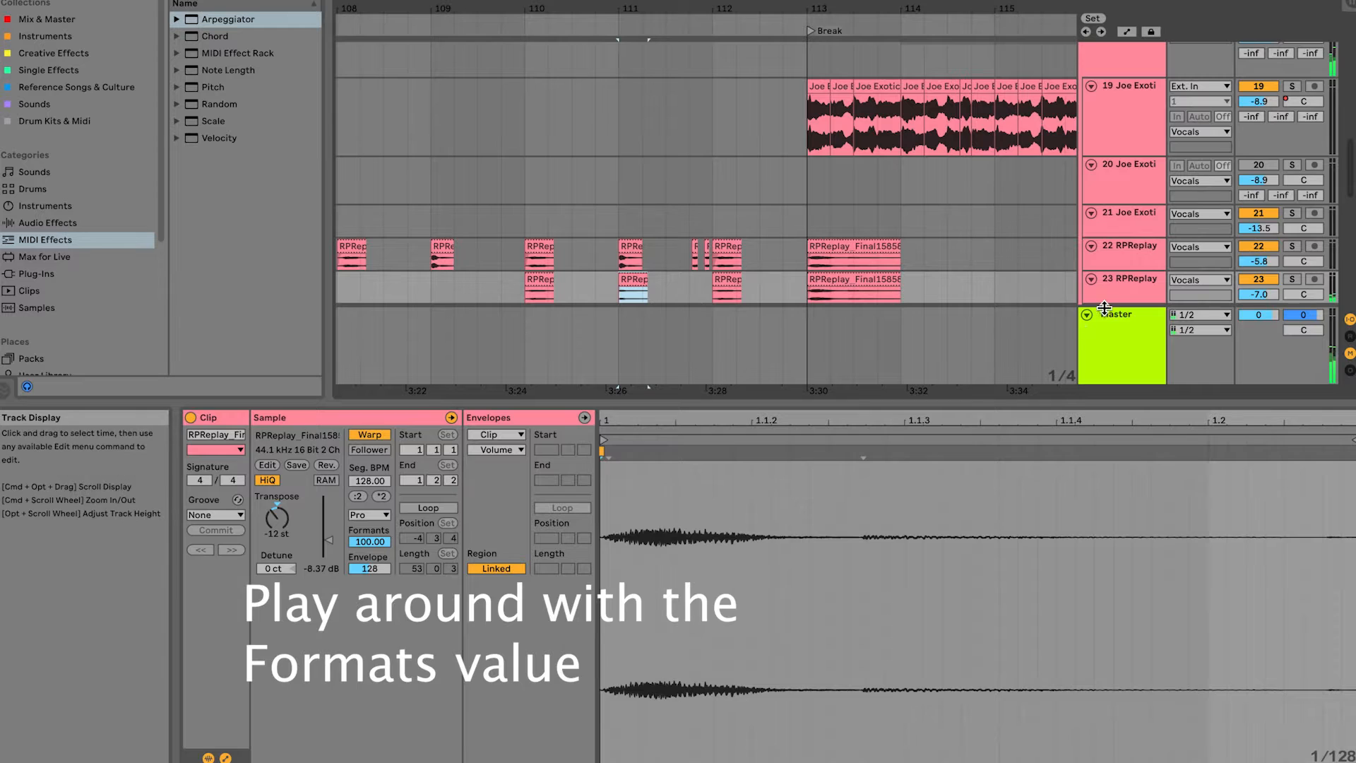
click(1135, 285)
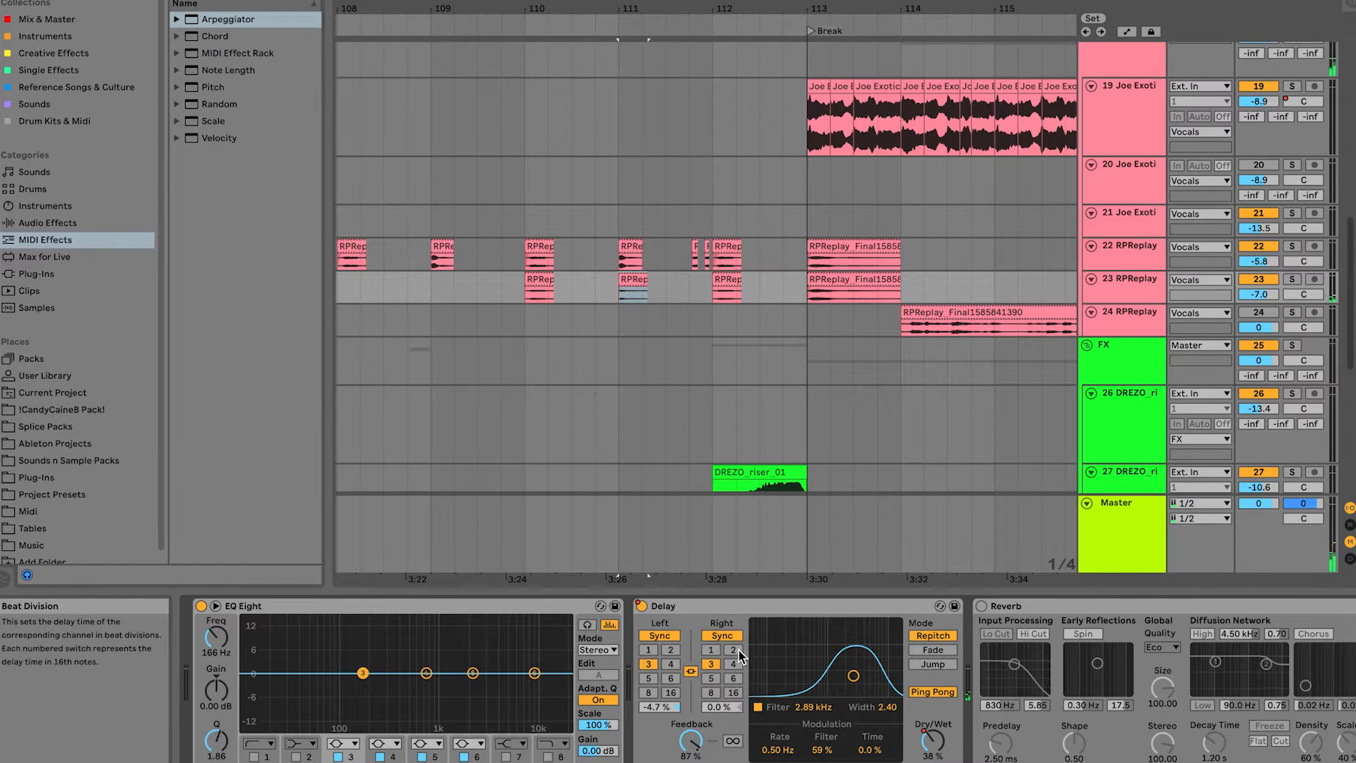
click(1139, 249)
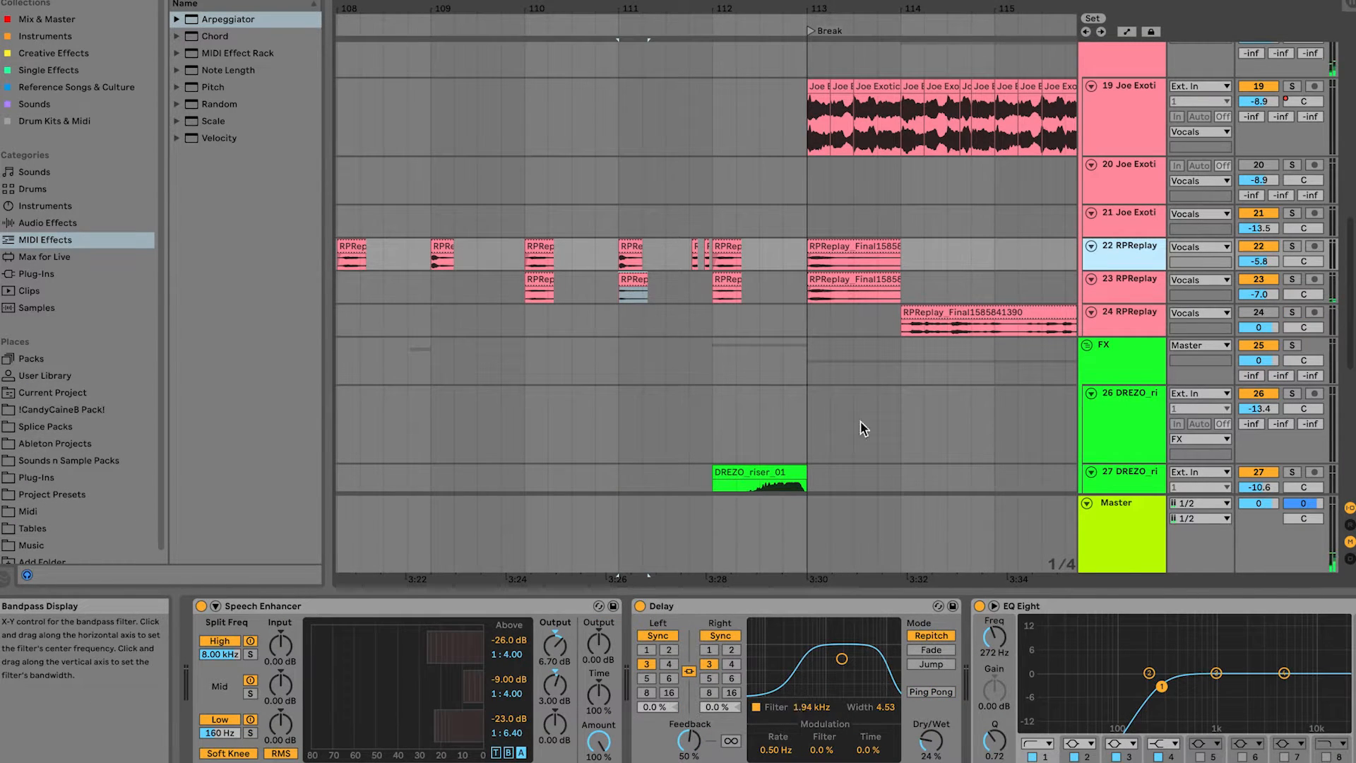
Step: Play the break from bar 113 to hear its chopped 19 Joe Exoti vocals
scroll(705, 375, down, 5)
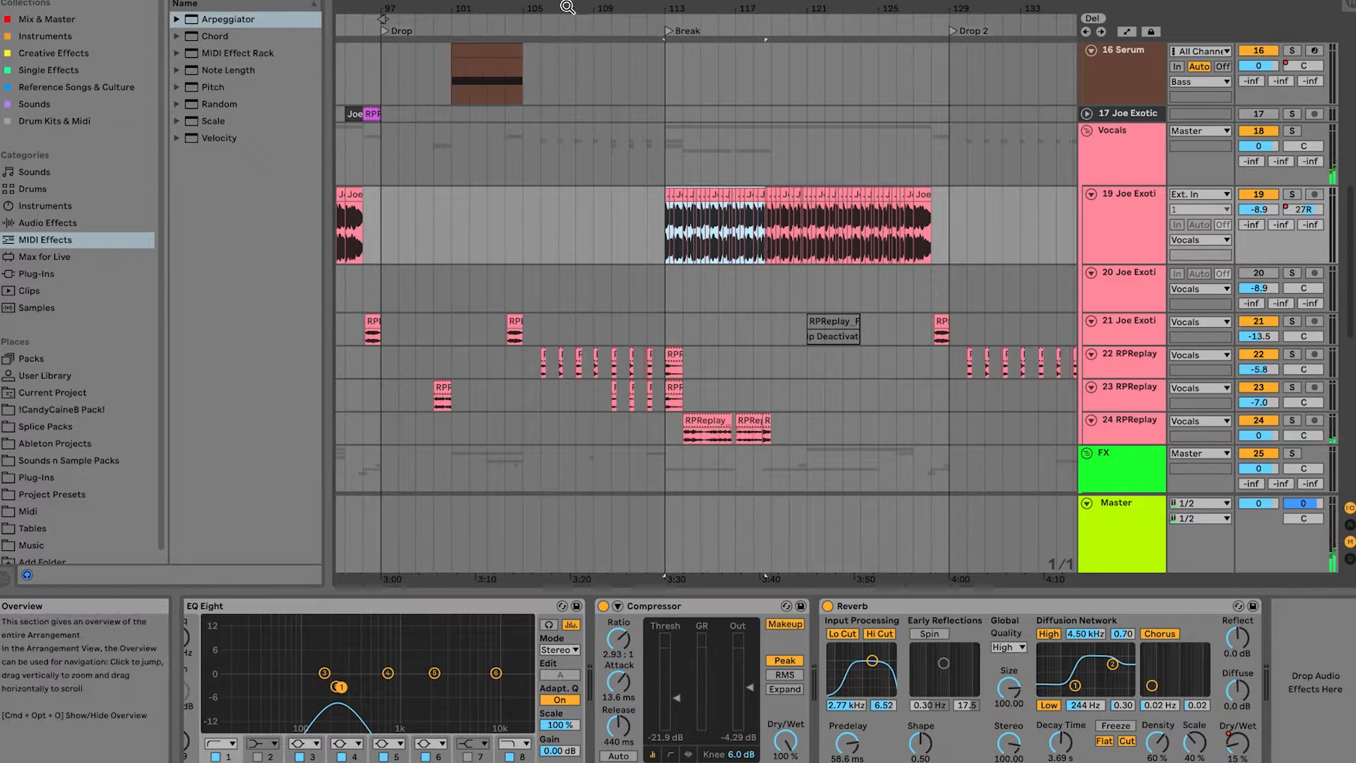
drag(586, 3, 688, 27)
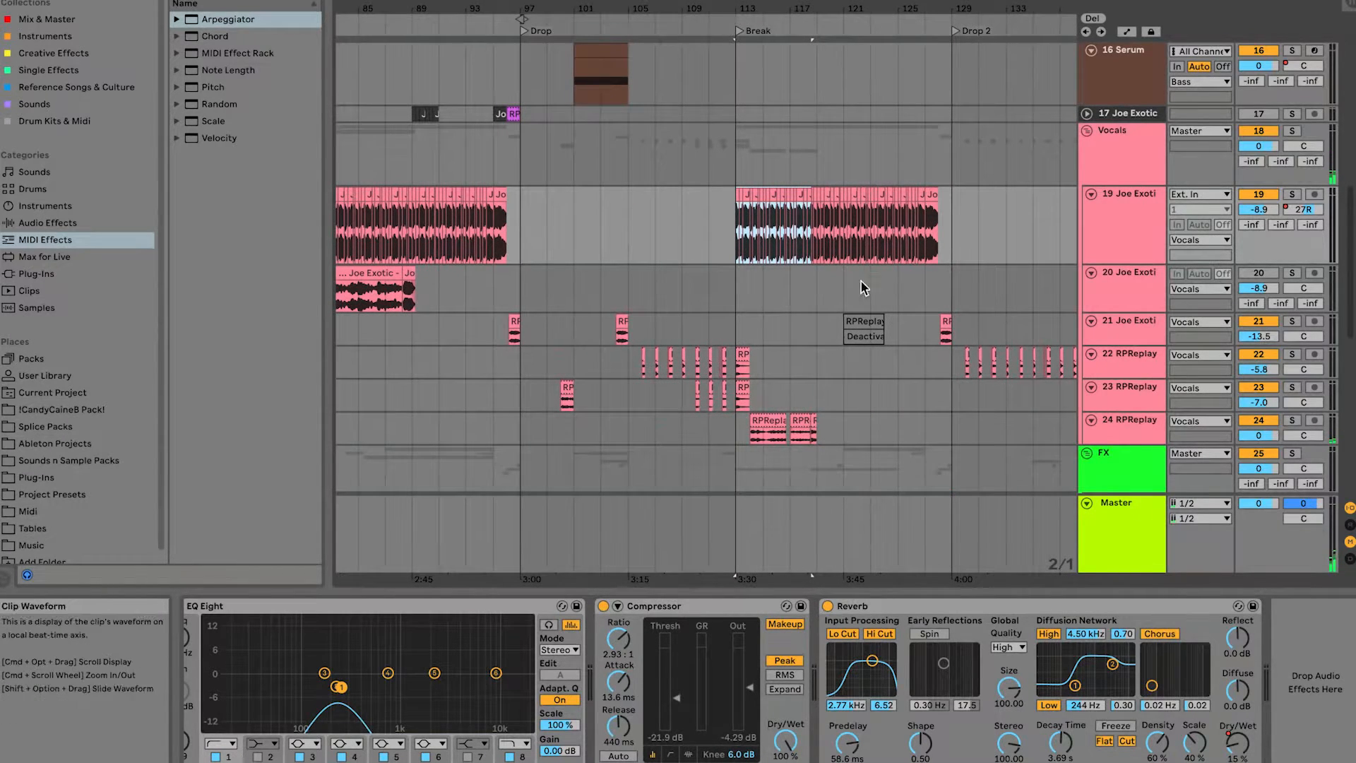
key(space)
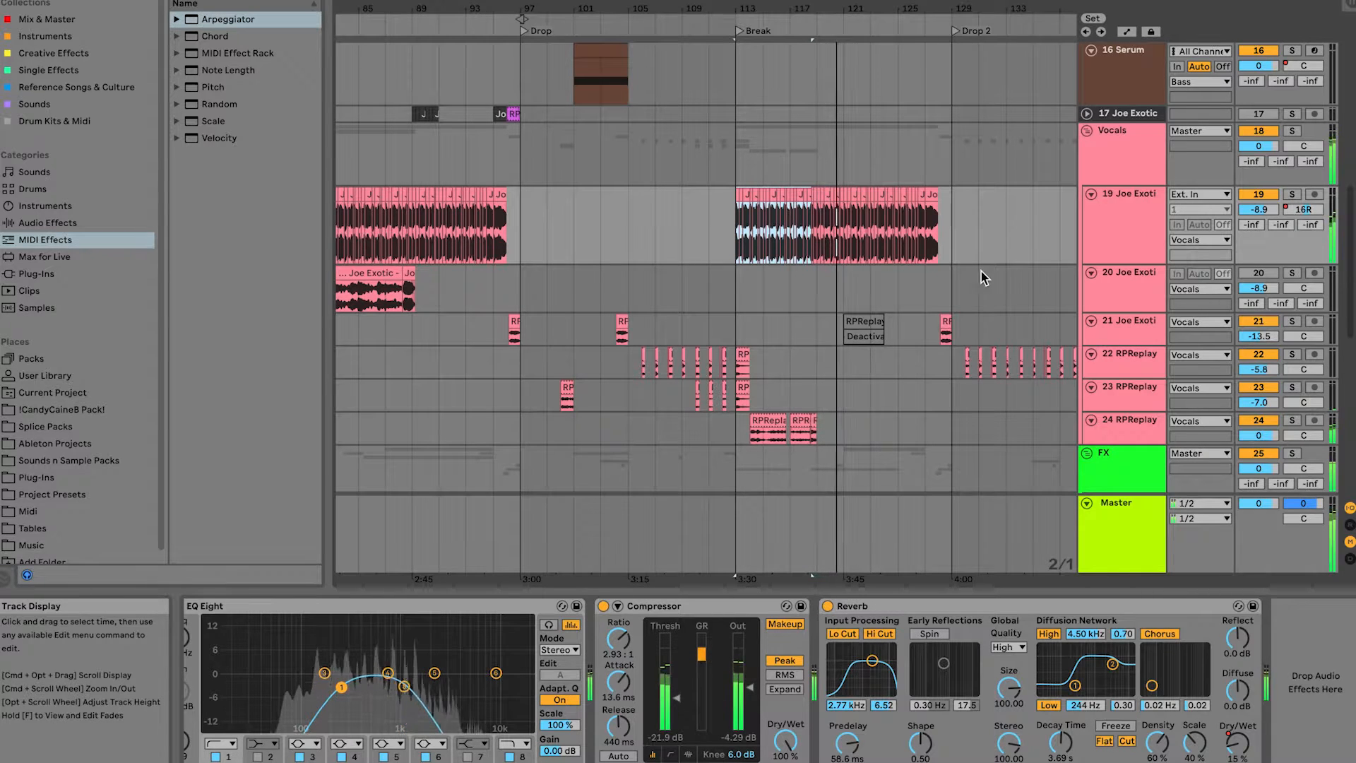
Step: Examine the Cymatics - House Impact 3 clip at bar 121 and the 30 Cymatics clip leading into it
scroll(989, 329, down, 10)
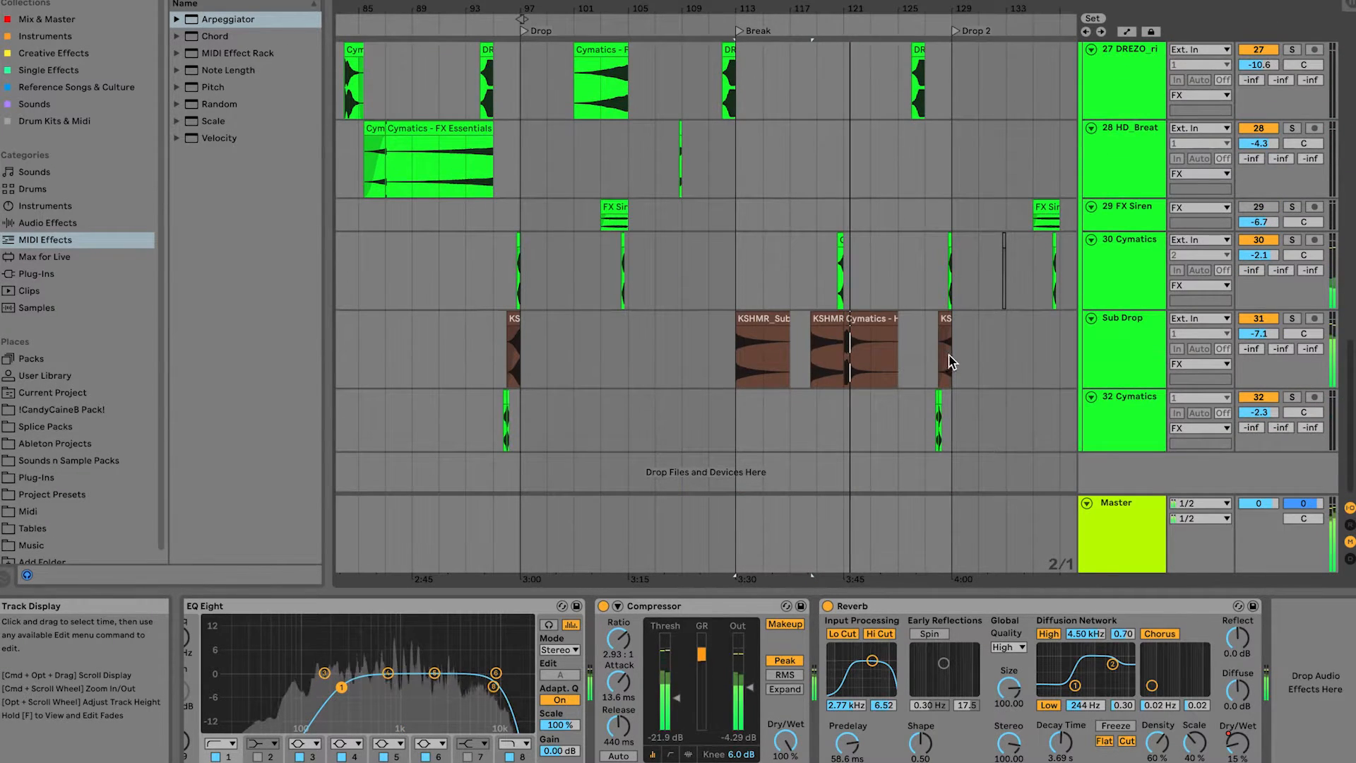
drag(820, 8, 698, 81)
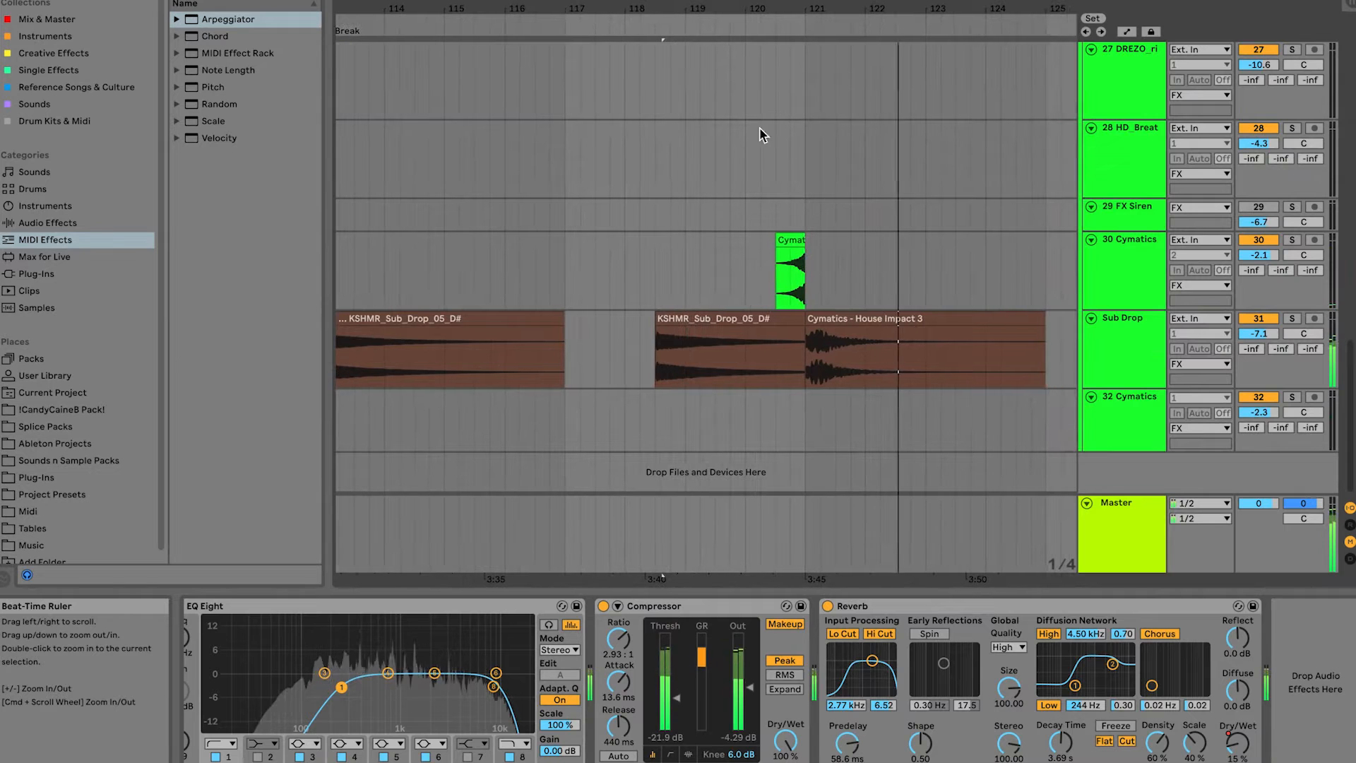
click(821, 320)
click(789, 240)
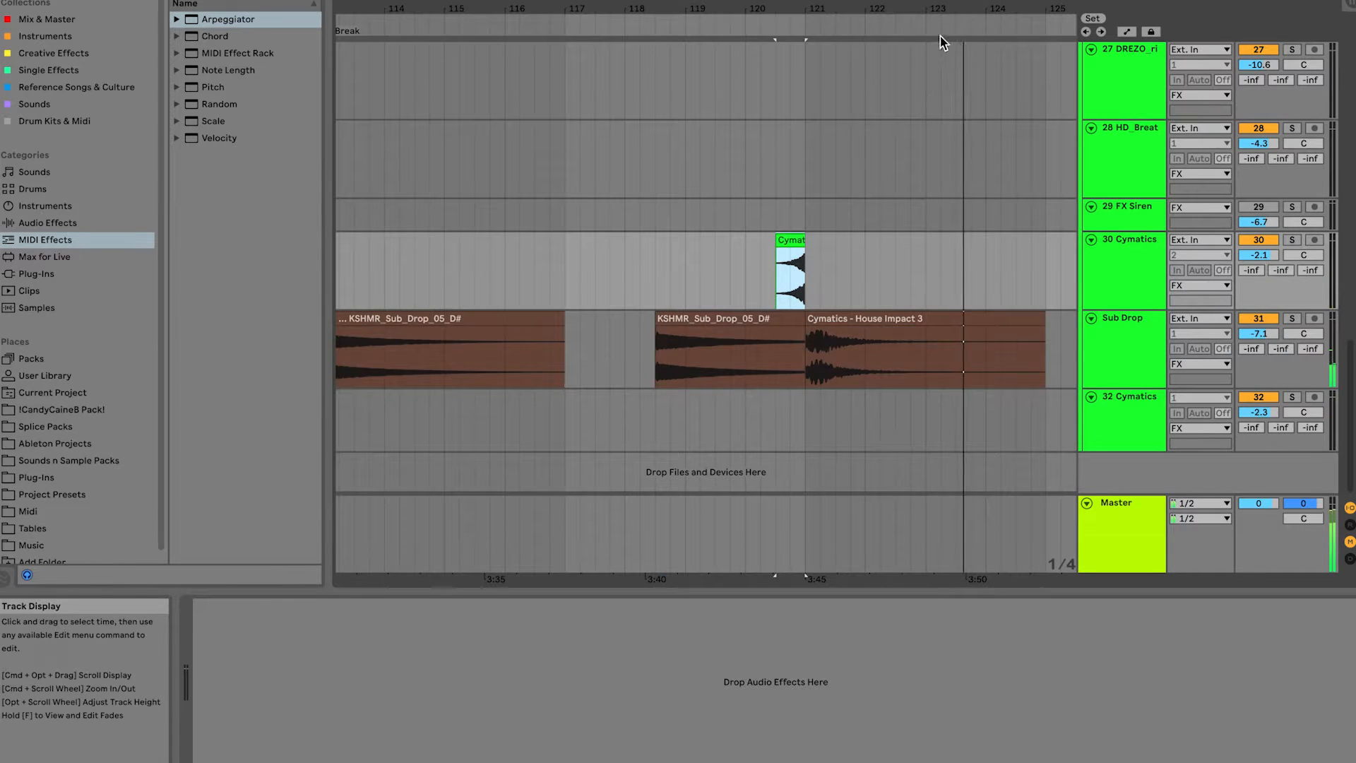
key(minus)
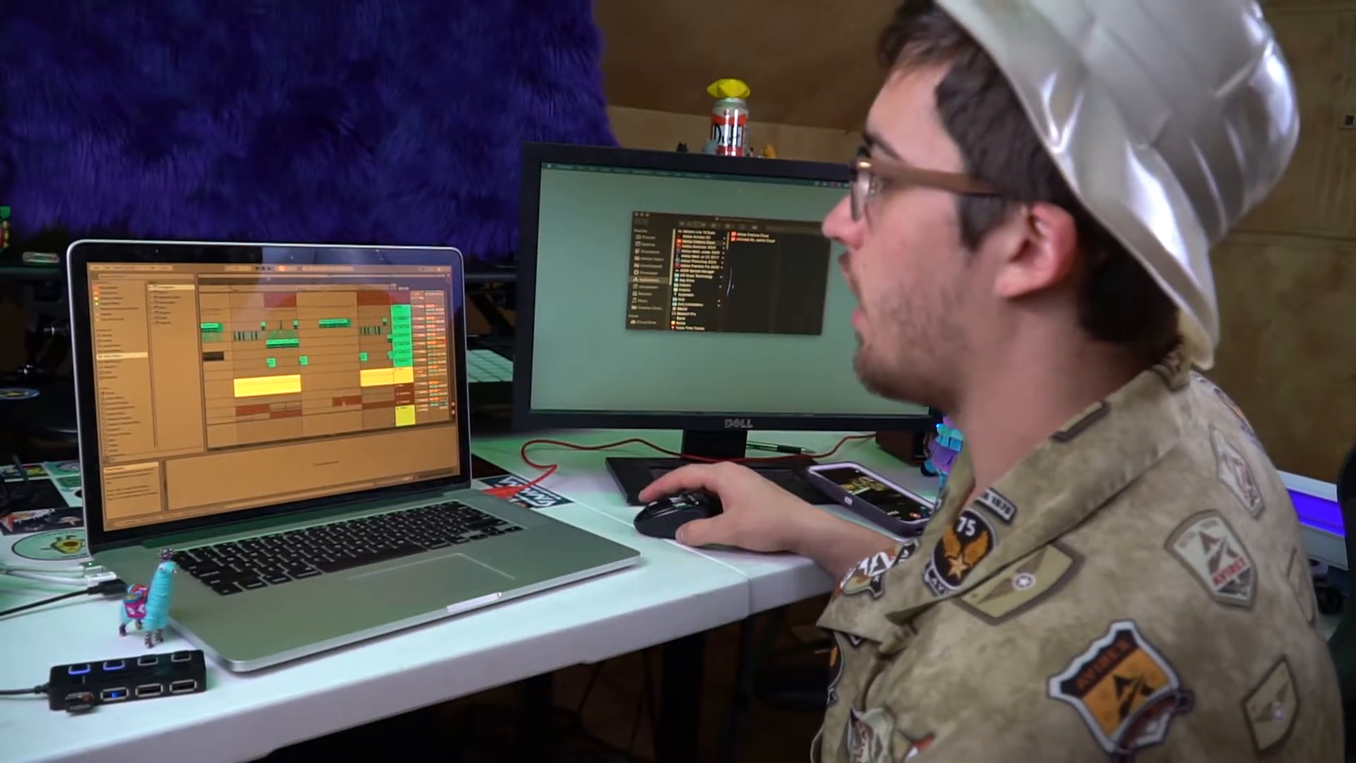
Step: View the Donk Bass track's effects, play it from bar 121, and briefly solo it before restoring the full mix
scroll(311, 353, down, 3)
click(403, 360)
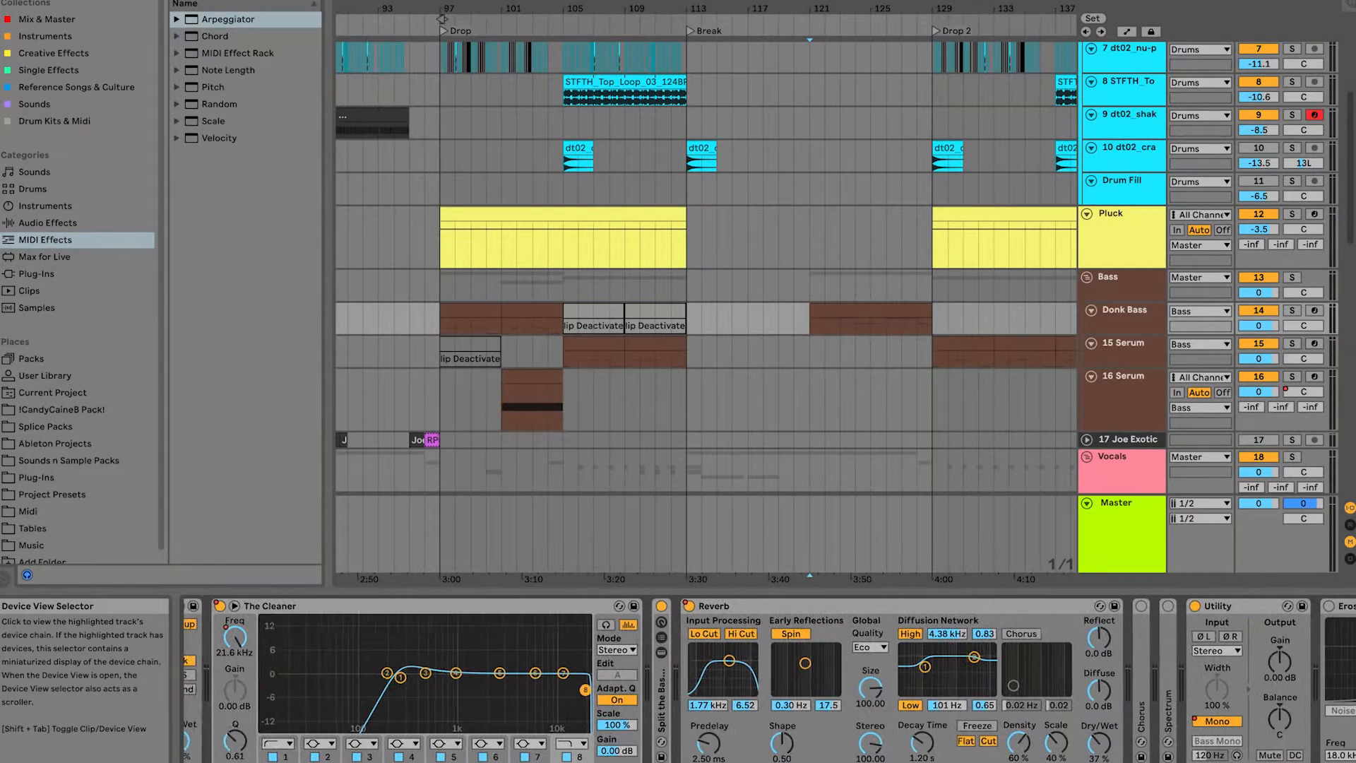
scroll(960, 731, left, 5)
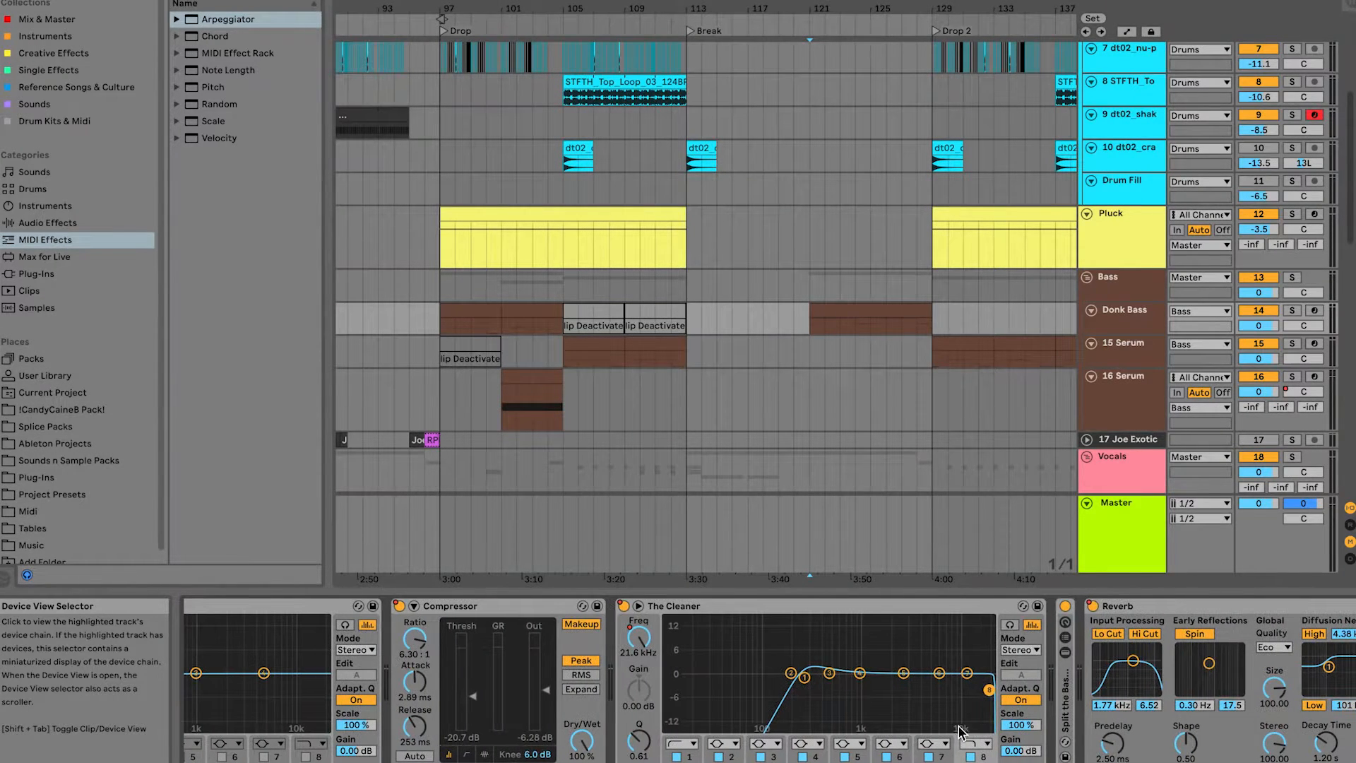
click(811, 327)
key(space)
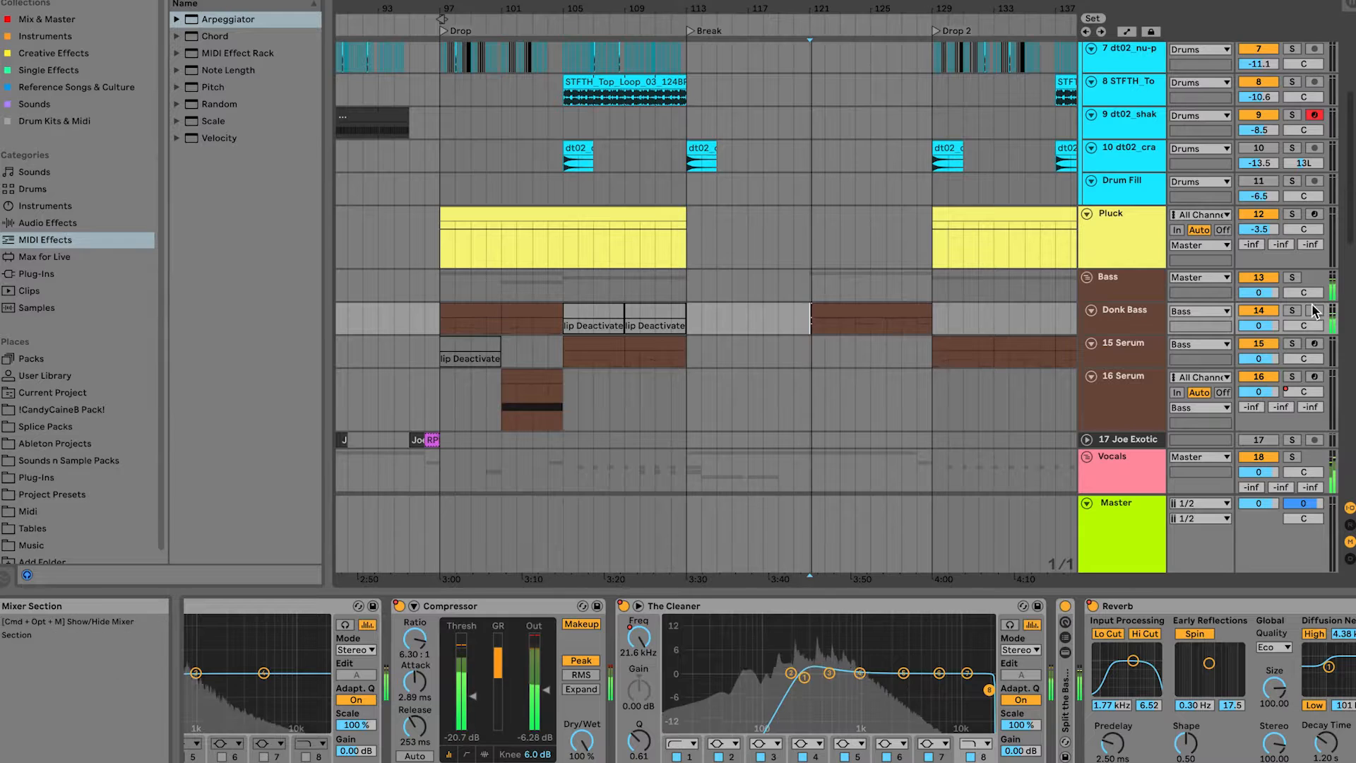
click(1293, 312)
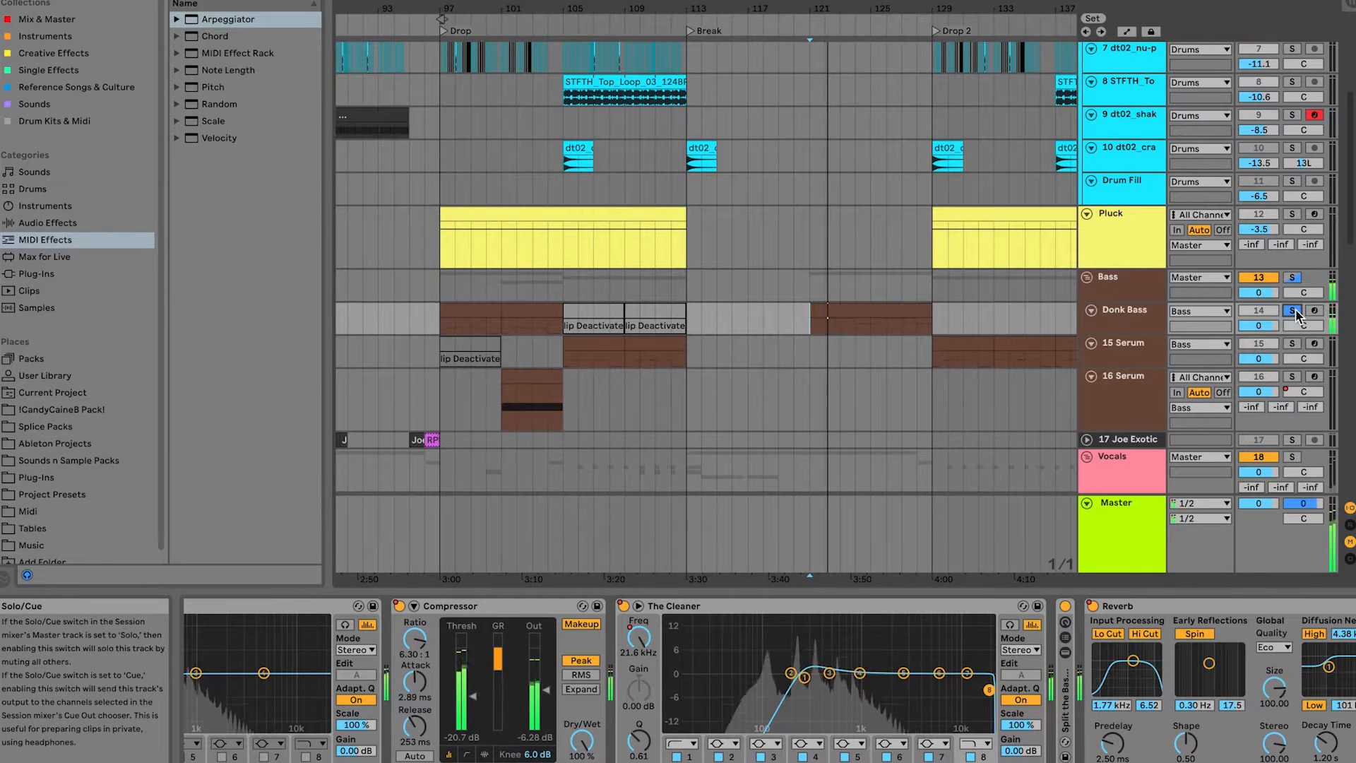
click(1292, 311)
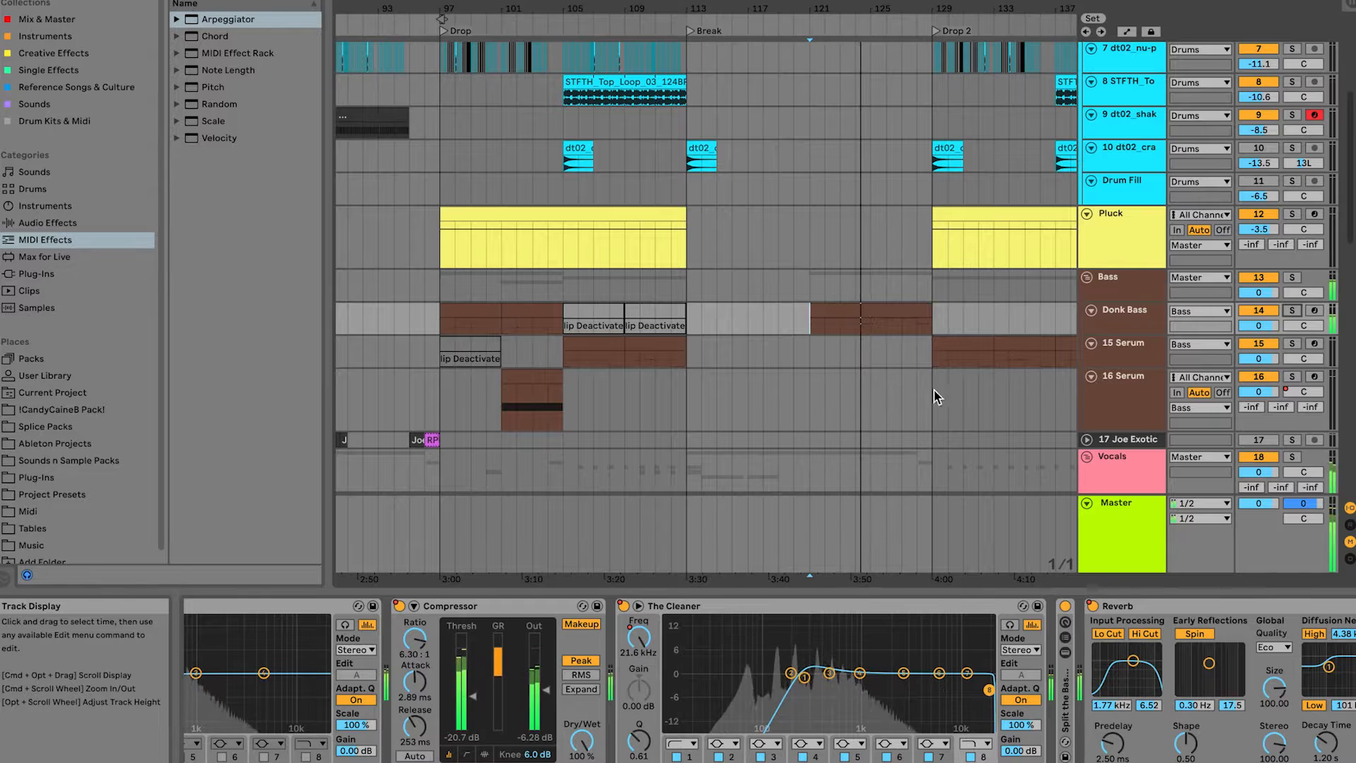
Step: Play Drop 2 from bar 129 with the bass and vocal tracks in view
scroll(942, 315, up, 1)
scroll(932, 318, up, 4)
scroll(912, 320, down, 9)
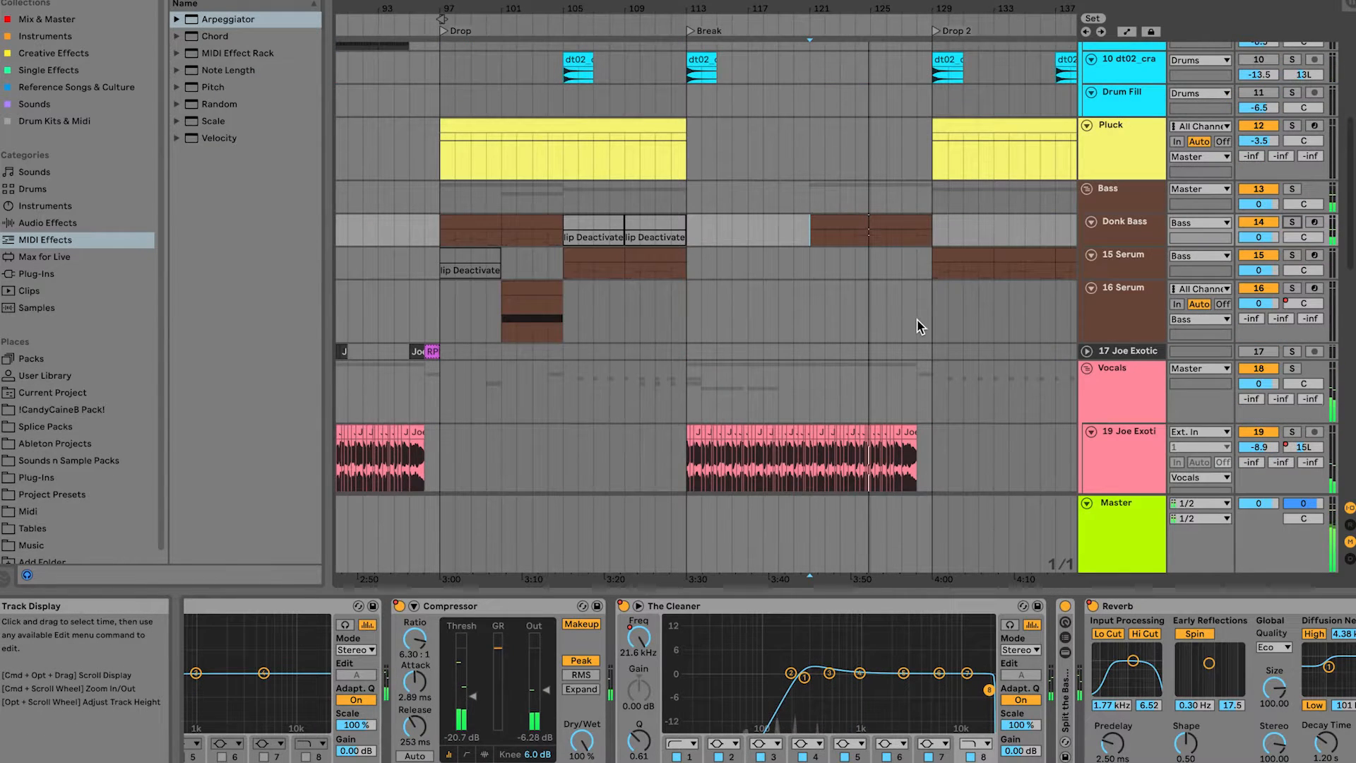
click(932, 206)
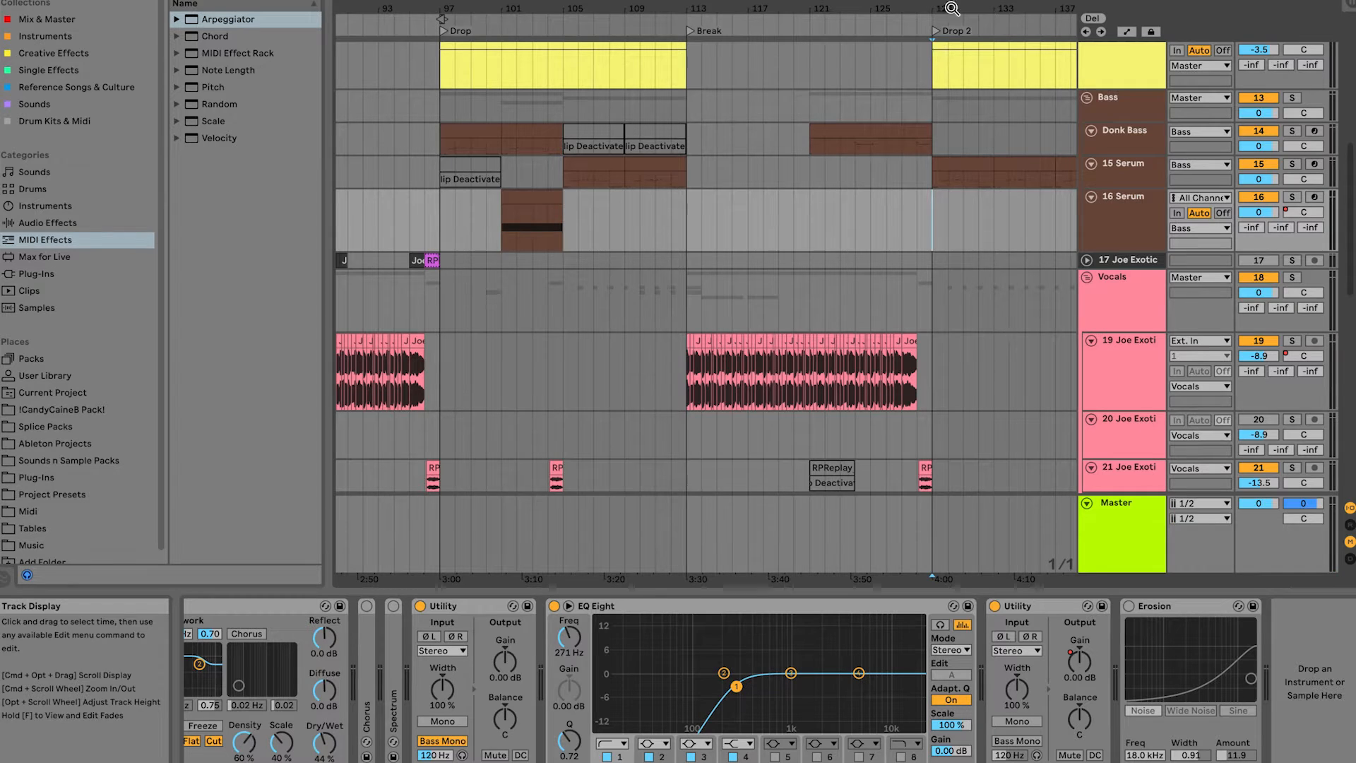
key(space)
scroll(926, 34, up, 5)
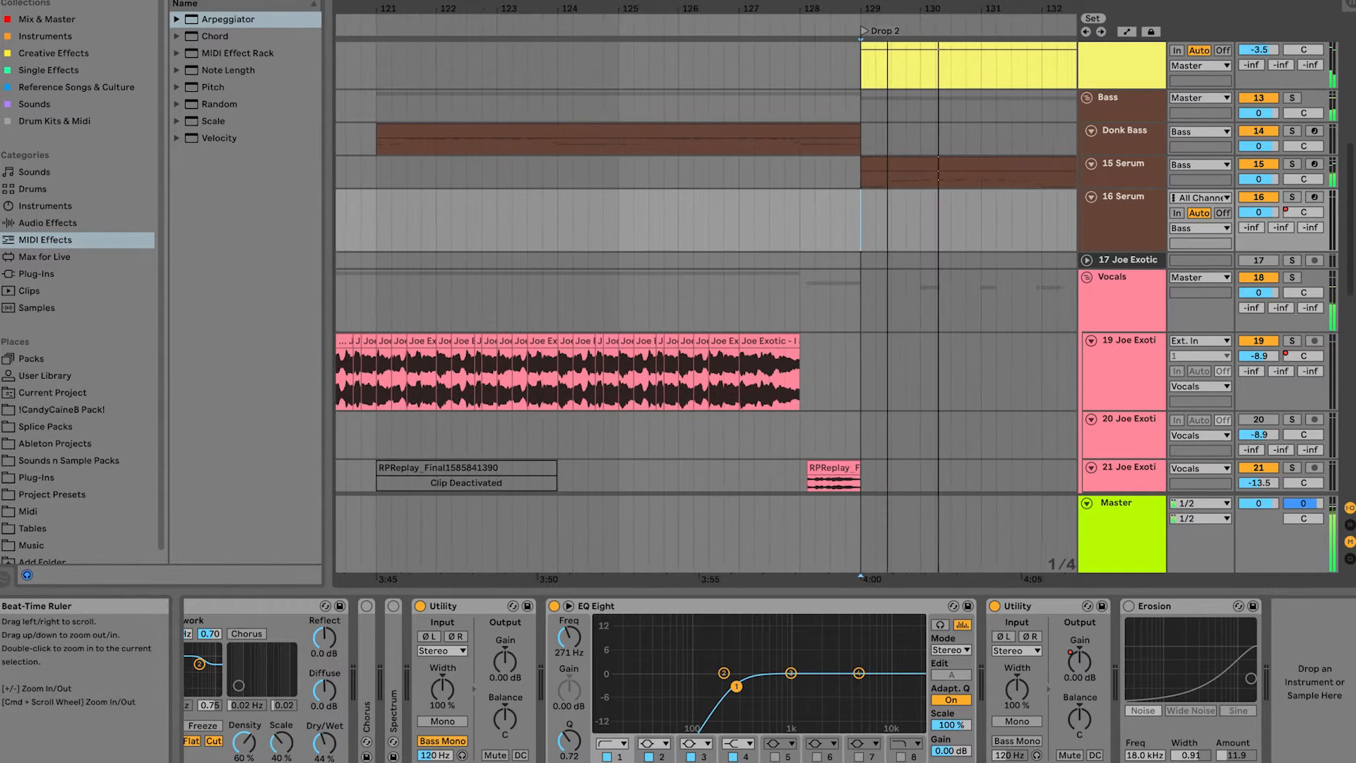
Step: Select the 15 Serum track, view the FX page of its Serum patch, and close the plug-in window
click(1119, 173)
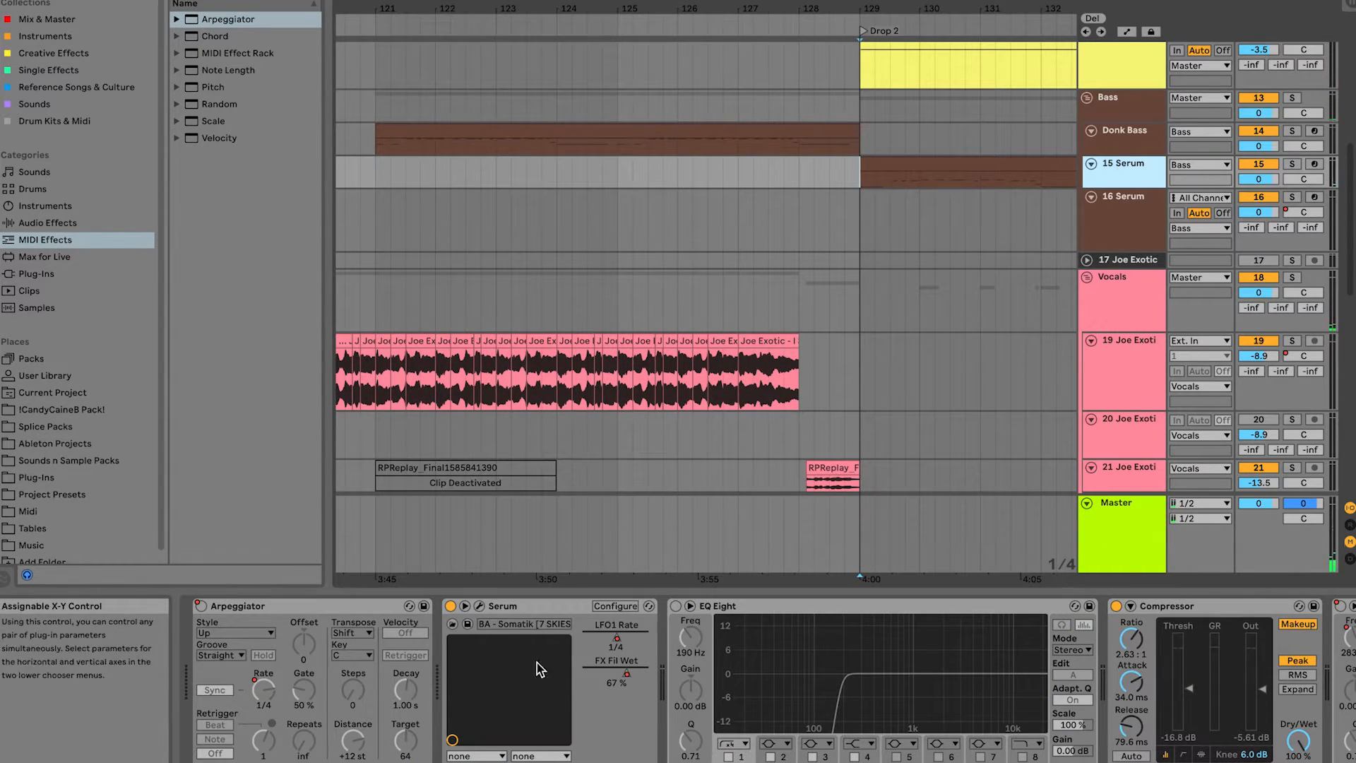
mouse_move(1201, 762)
mouse_down()
mouse_move(1253, 762)
mouse_move(1198, 762)
mouse_up()
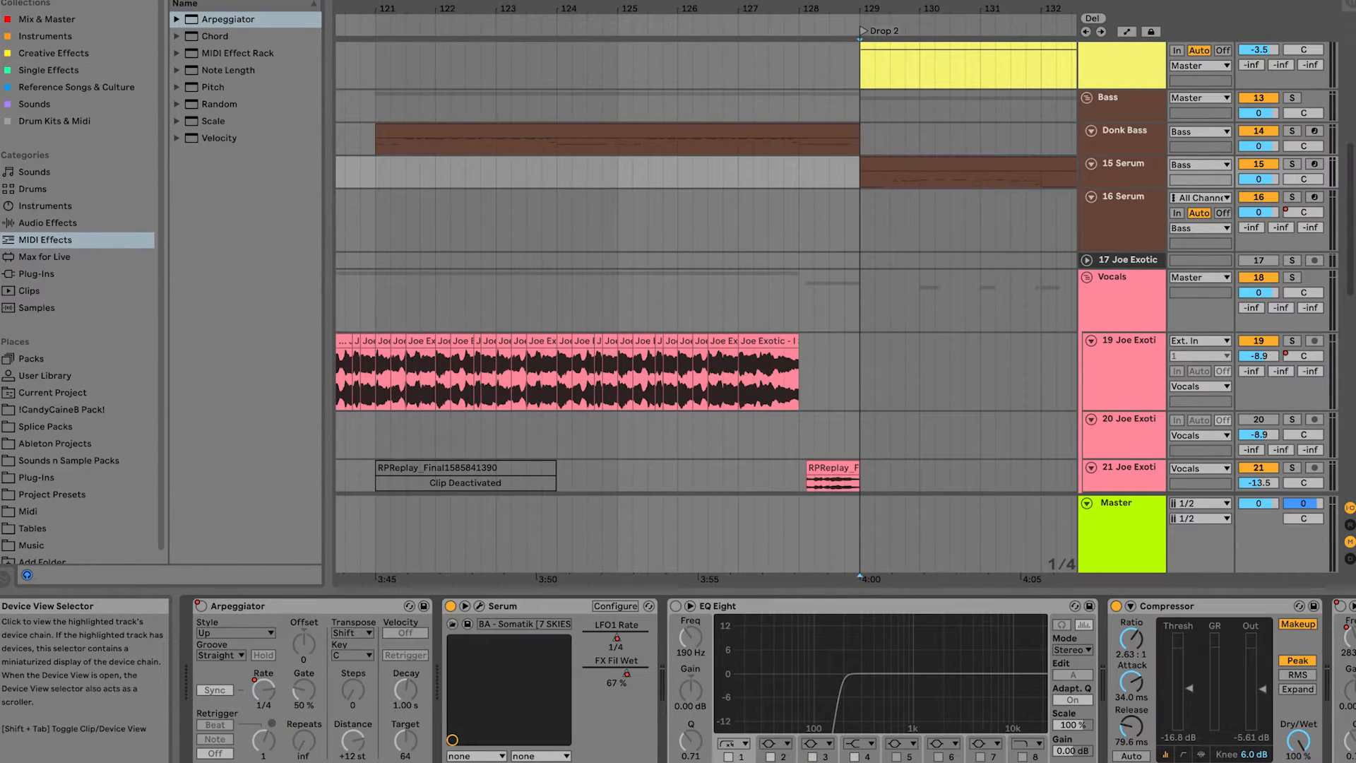
click(479, 605)
click(353, 91)
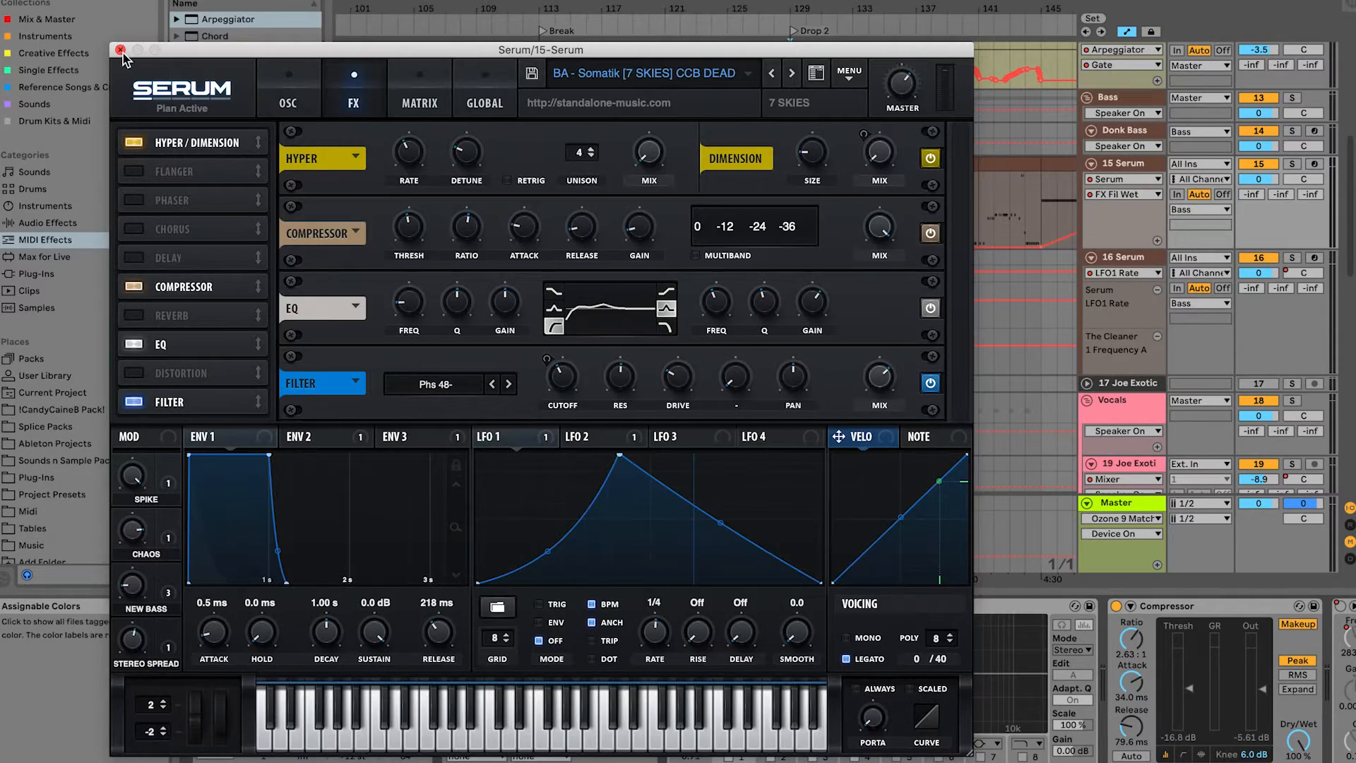
click(120, 50)
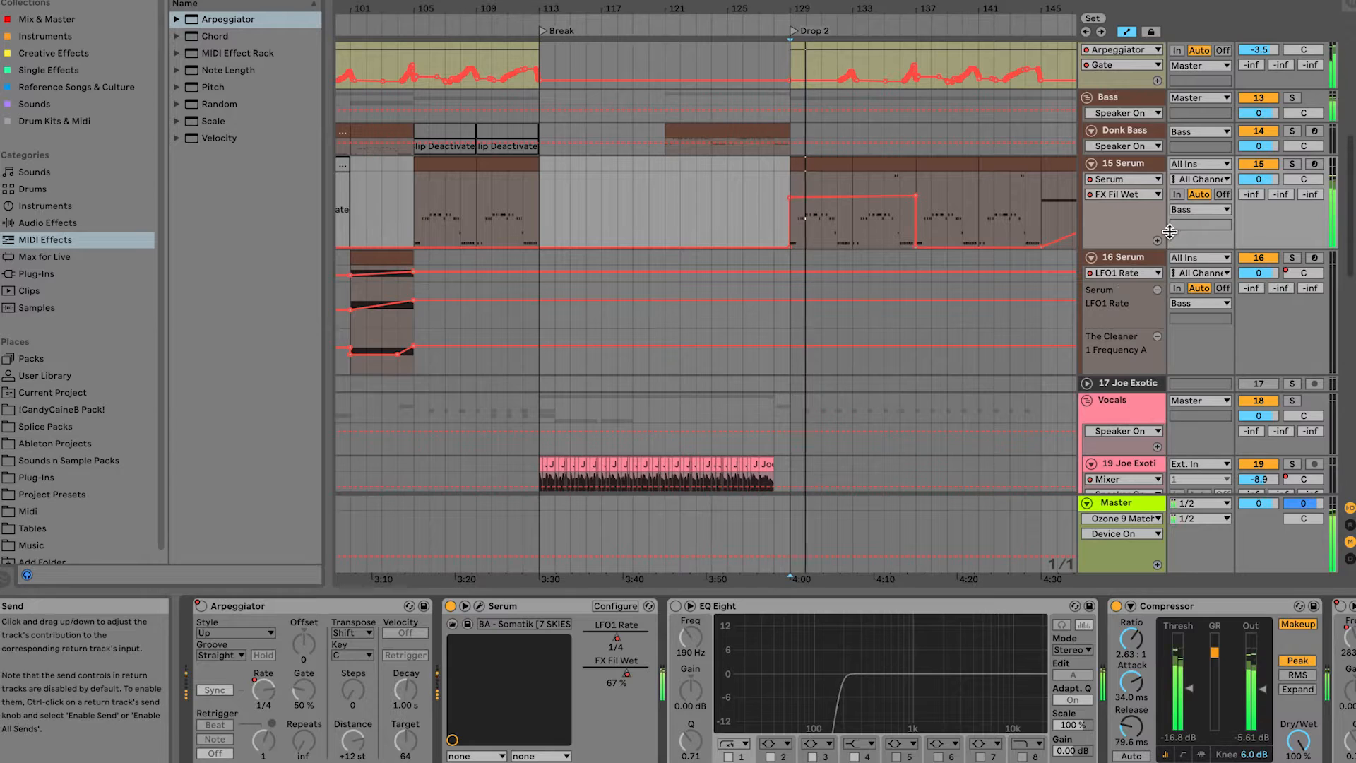
Step: Reopen the 15 Serum patch, review its oscillators and effects including the Phs 48- filter, and close the window
click(479, 606)
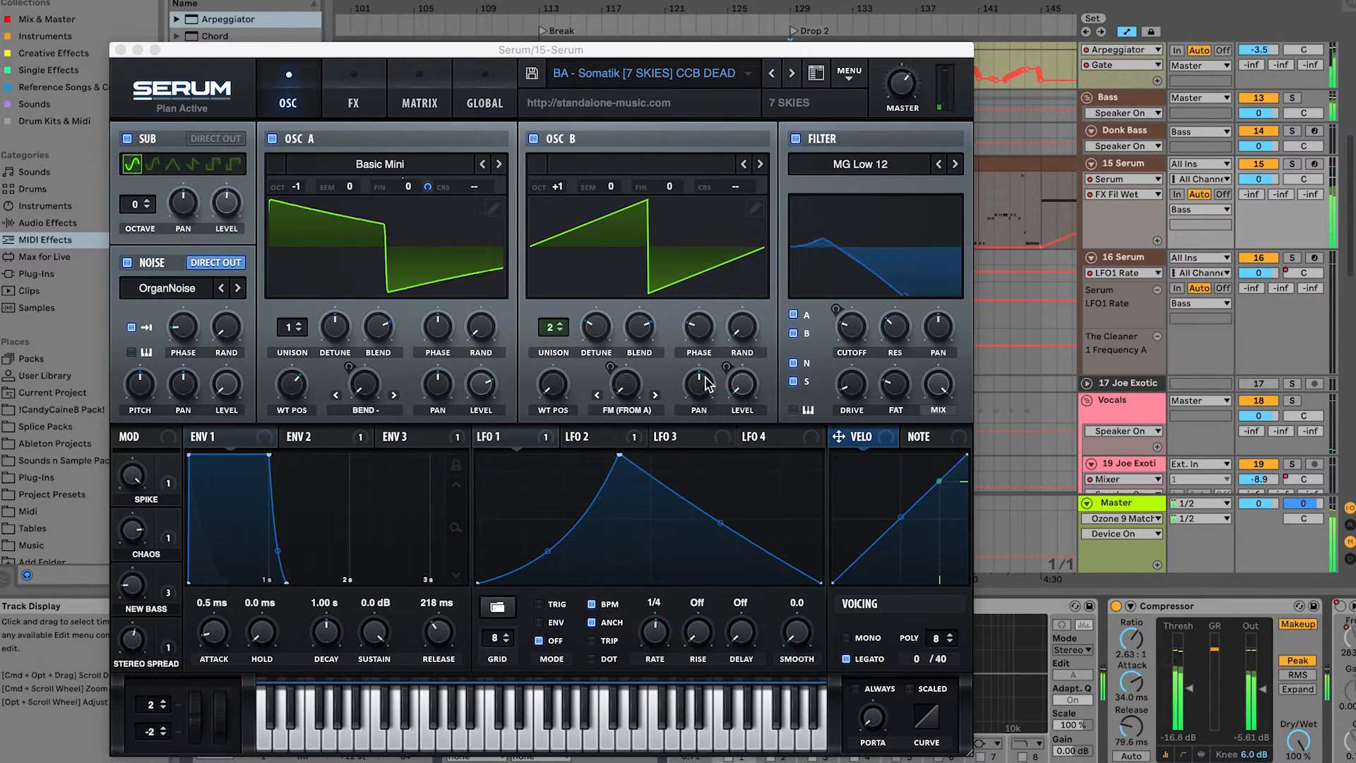
click(353, 103)
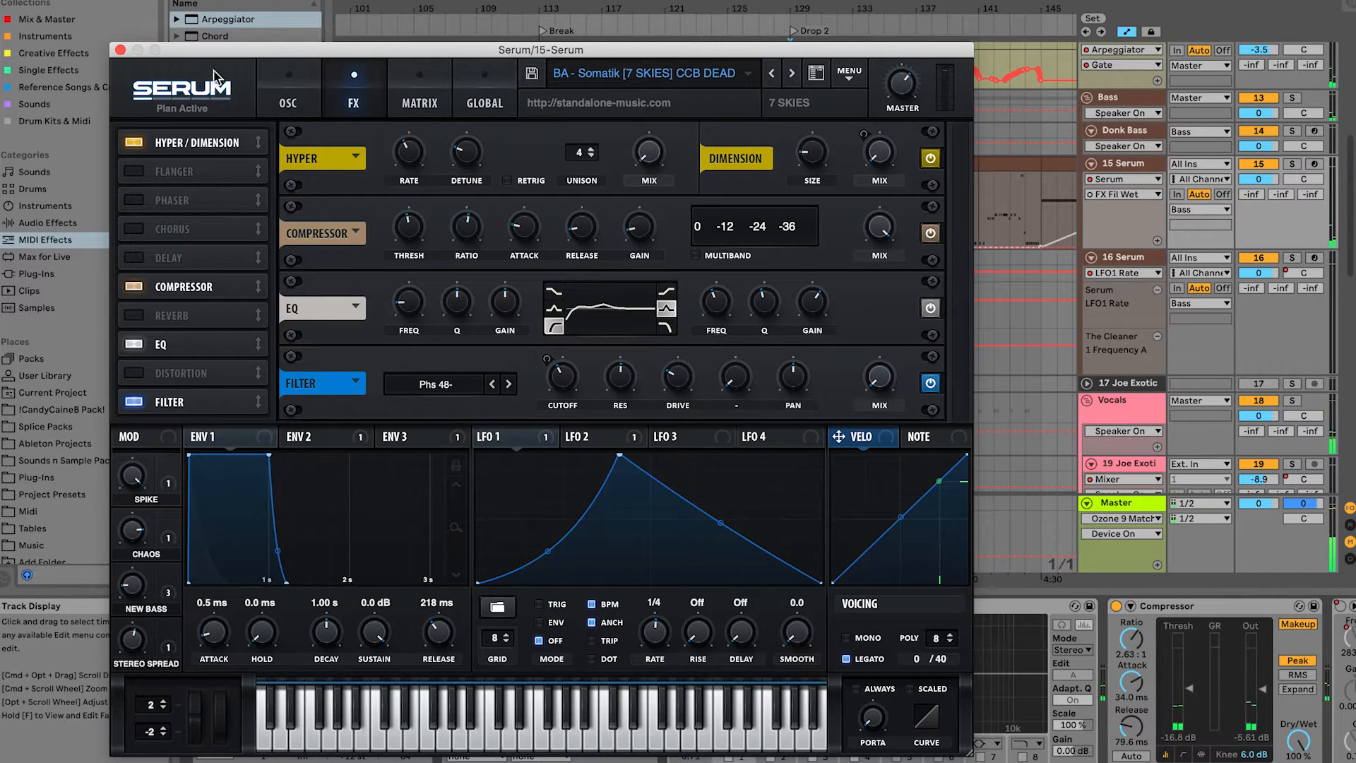
click(120, 51)
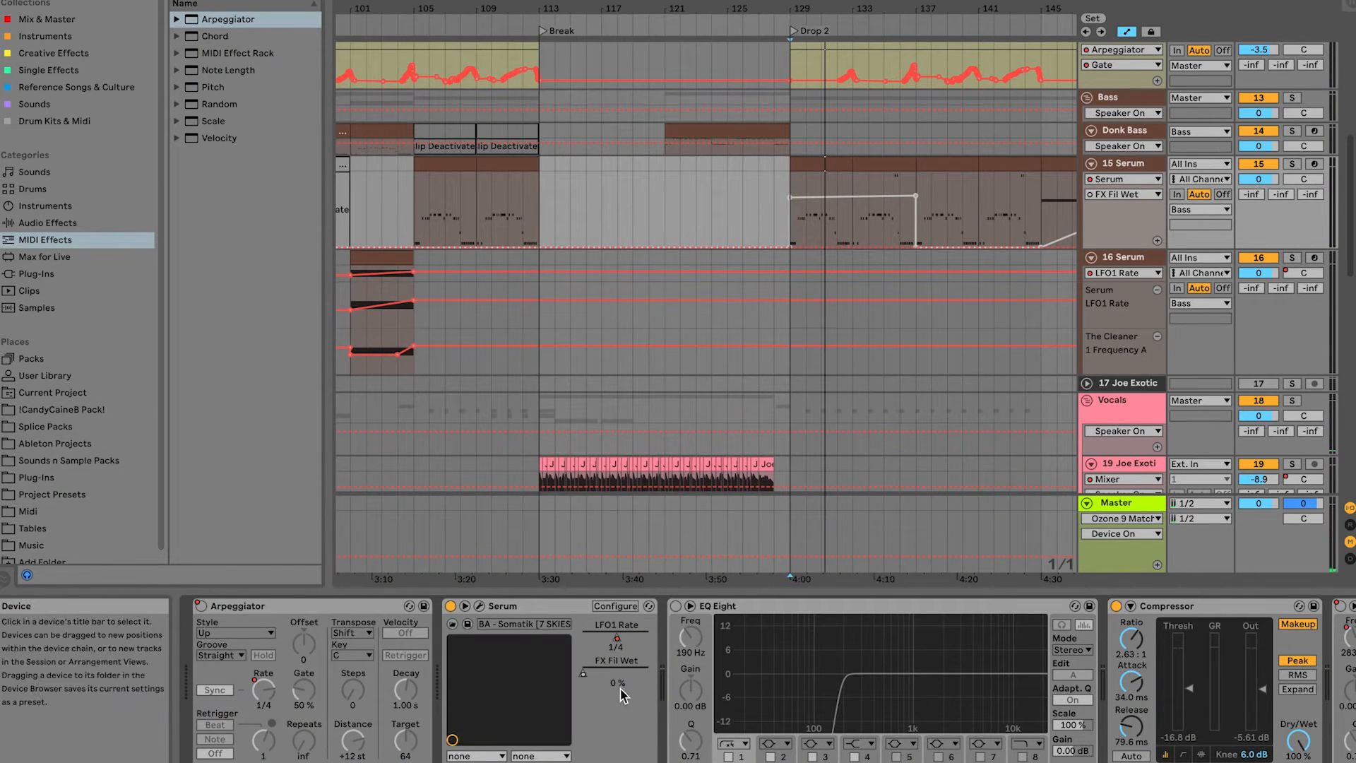
Step: Re-enable the overridden FX Fil Wet automation on the 15 Serum track
right_click(615, 667)
click(668, 715)
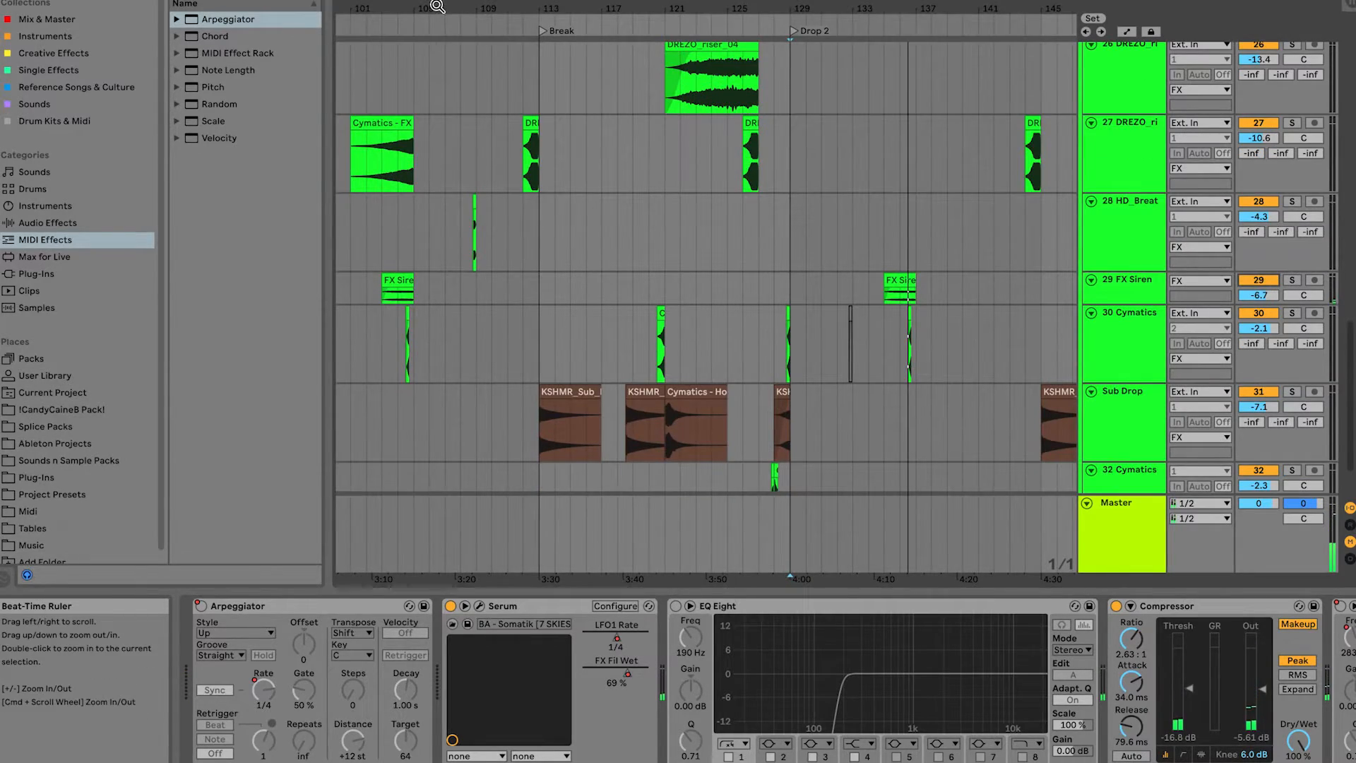
Step: Play the first drop's FX from the 30 Cymatics clip near bar 104, beside the FX Siren Raid clip
drag(438, 6, 523, 19)
click(622, 302)
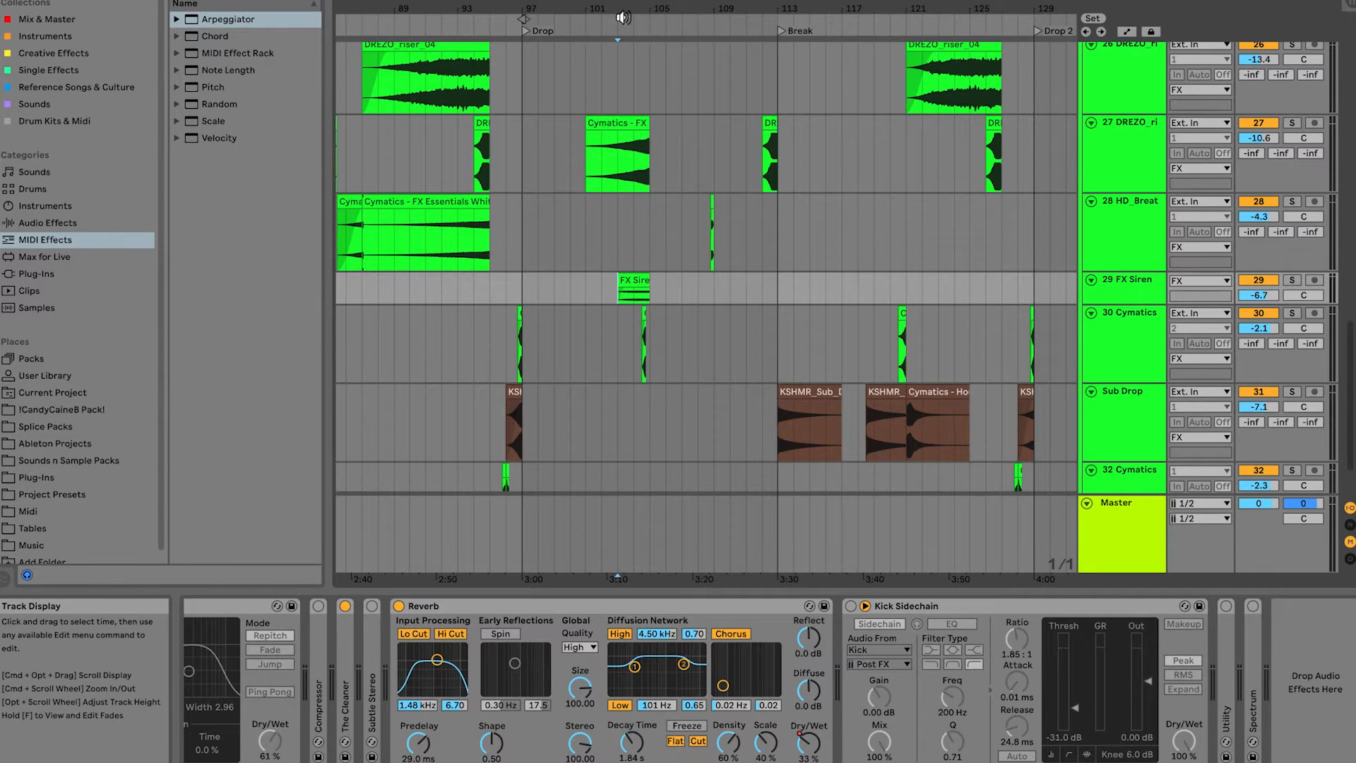
drag(623, 17, 626, 8)
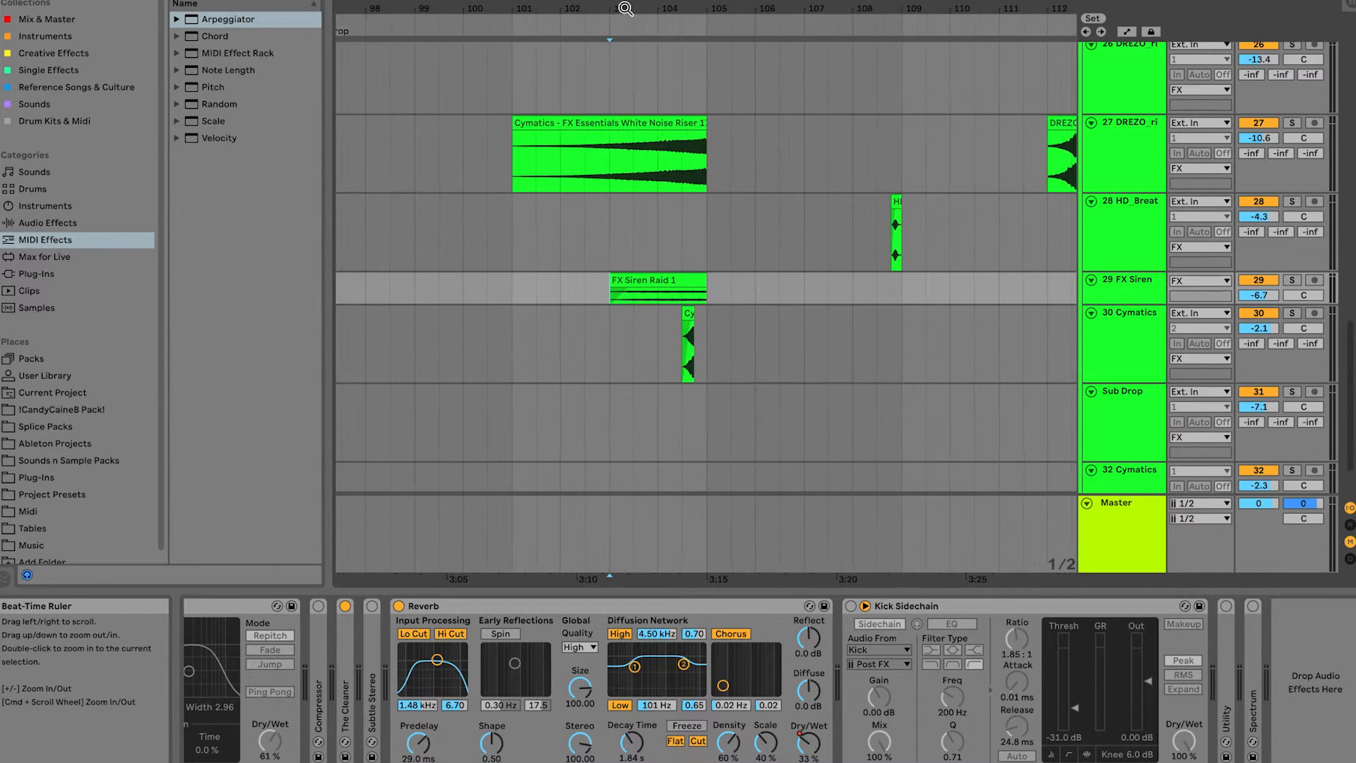
click(677, 361)
key(space)
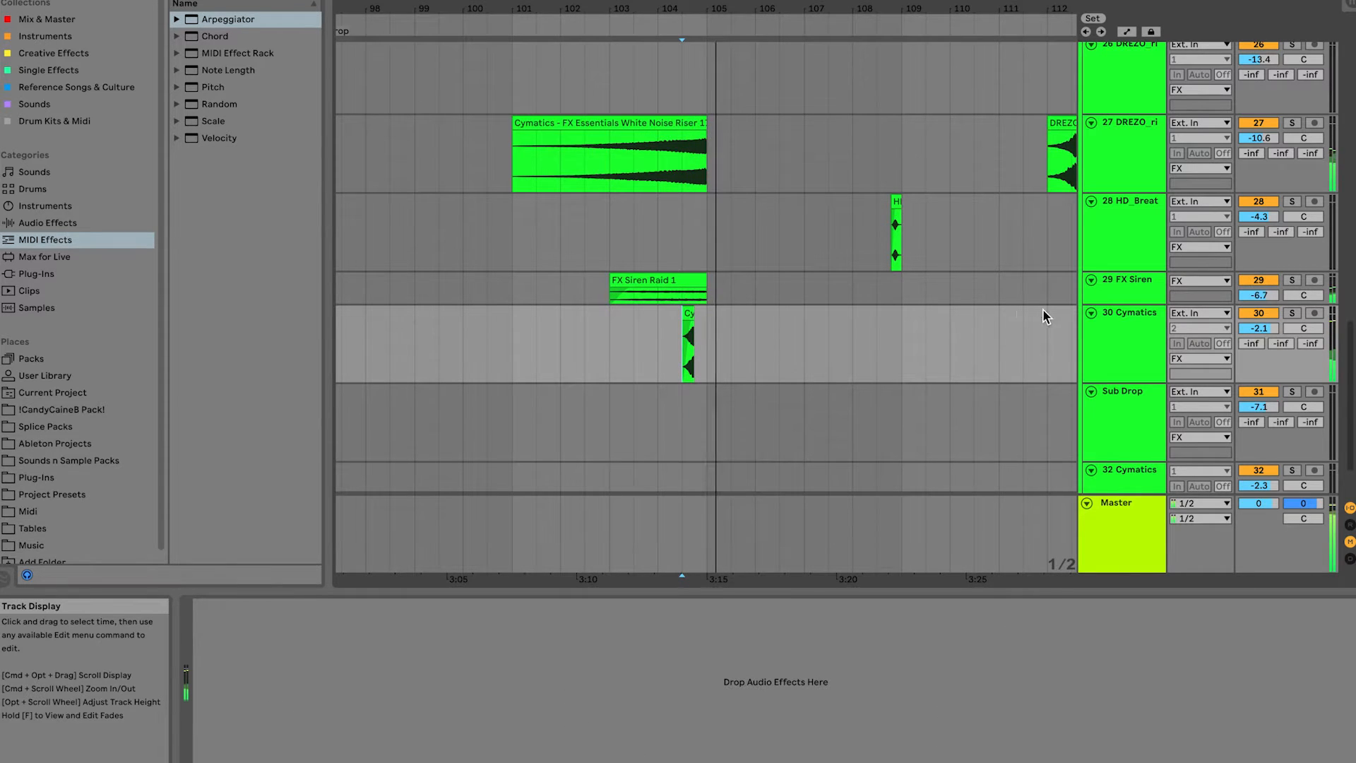
scroll(834, 339, down, 2)
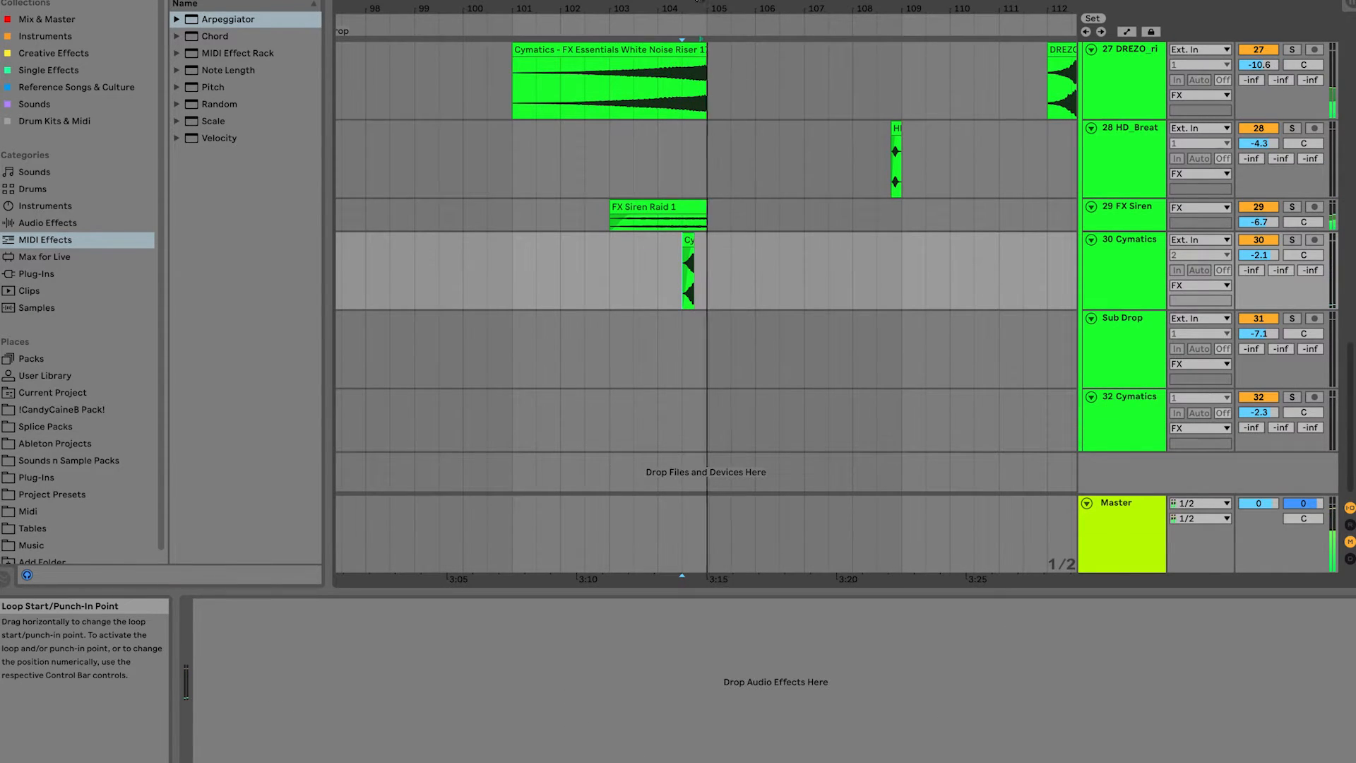
Step: Select the 15 Serum clips in the first drop, bars 105 to 113, to compare them with Drop 2
drag(719, 22, 720, 19)
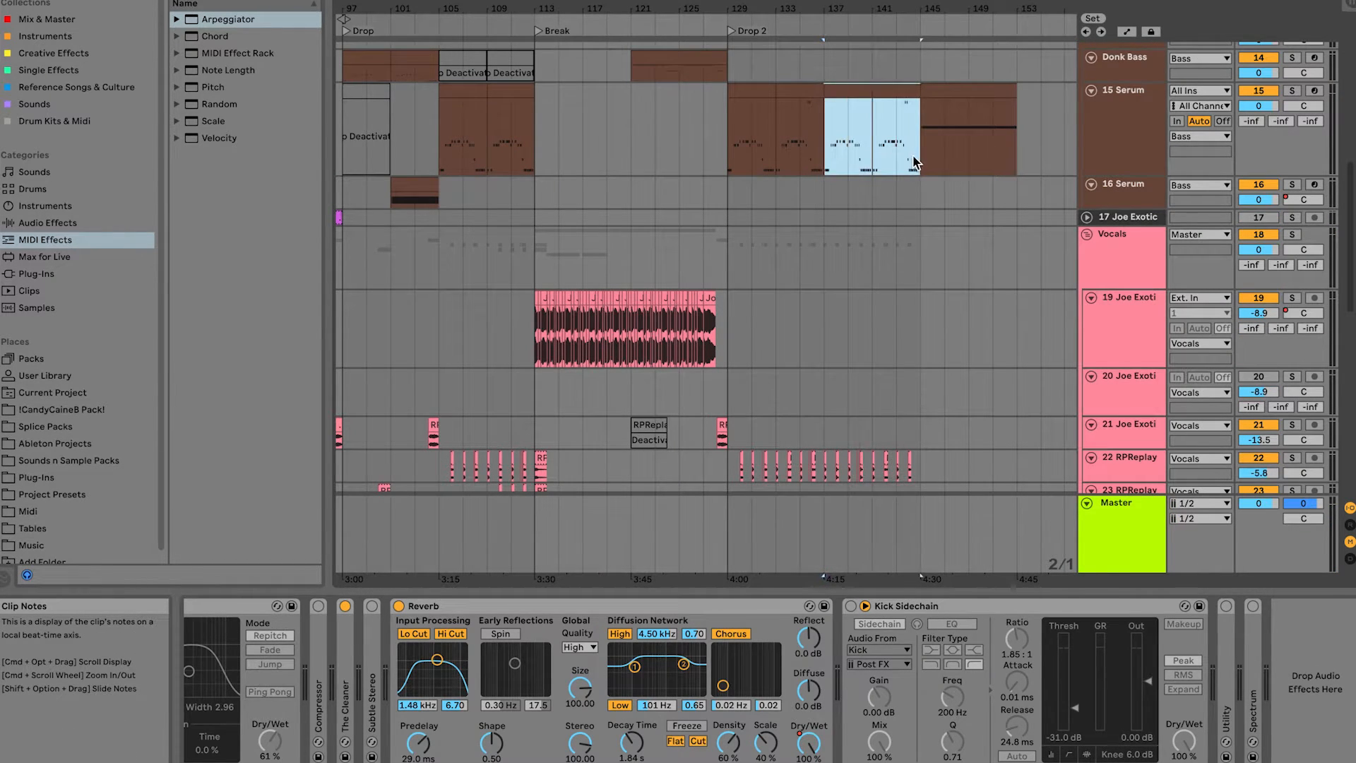
click(453, 156)
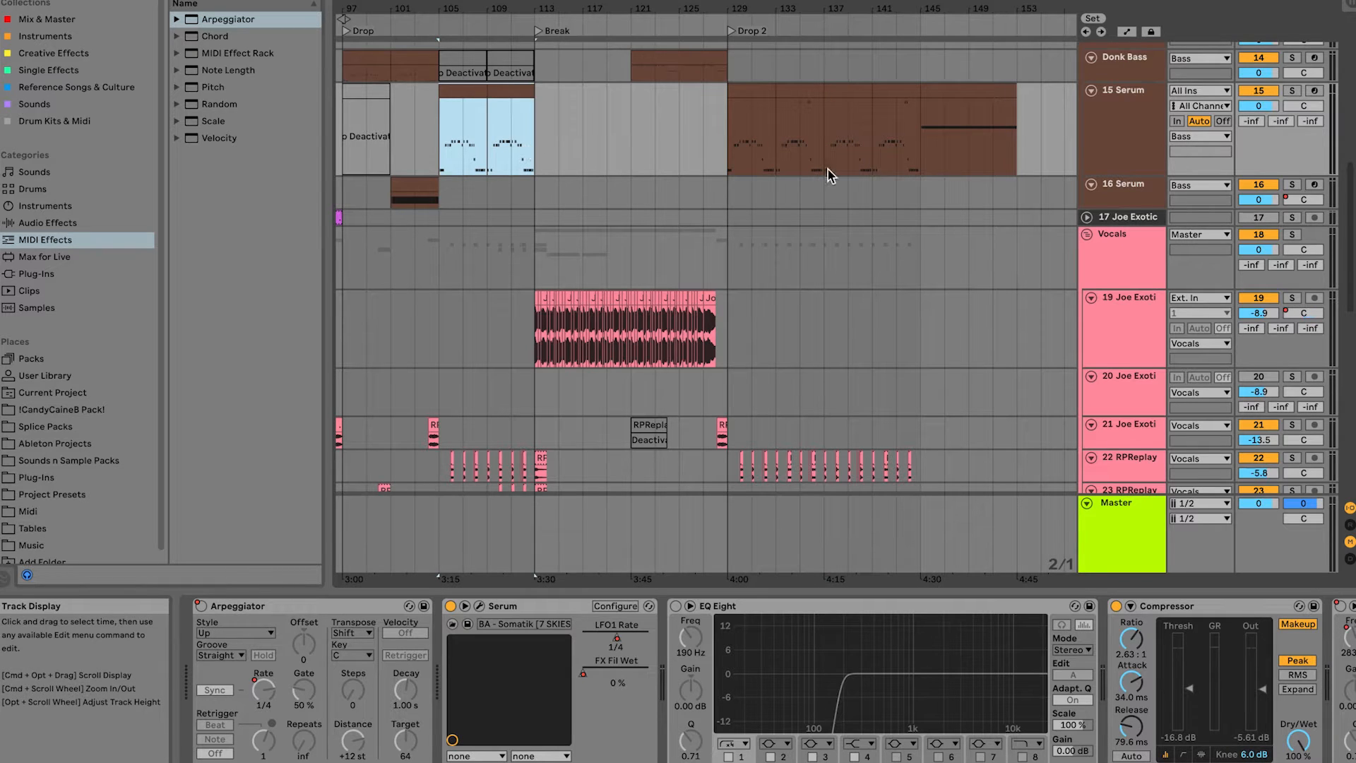
scroll(897, 148, up, 10)
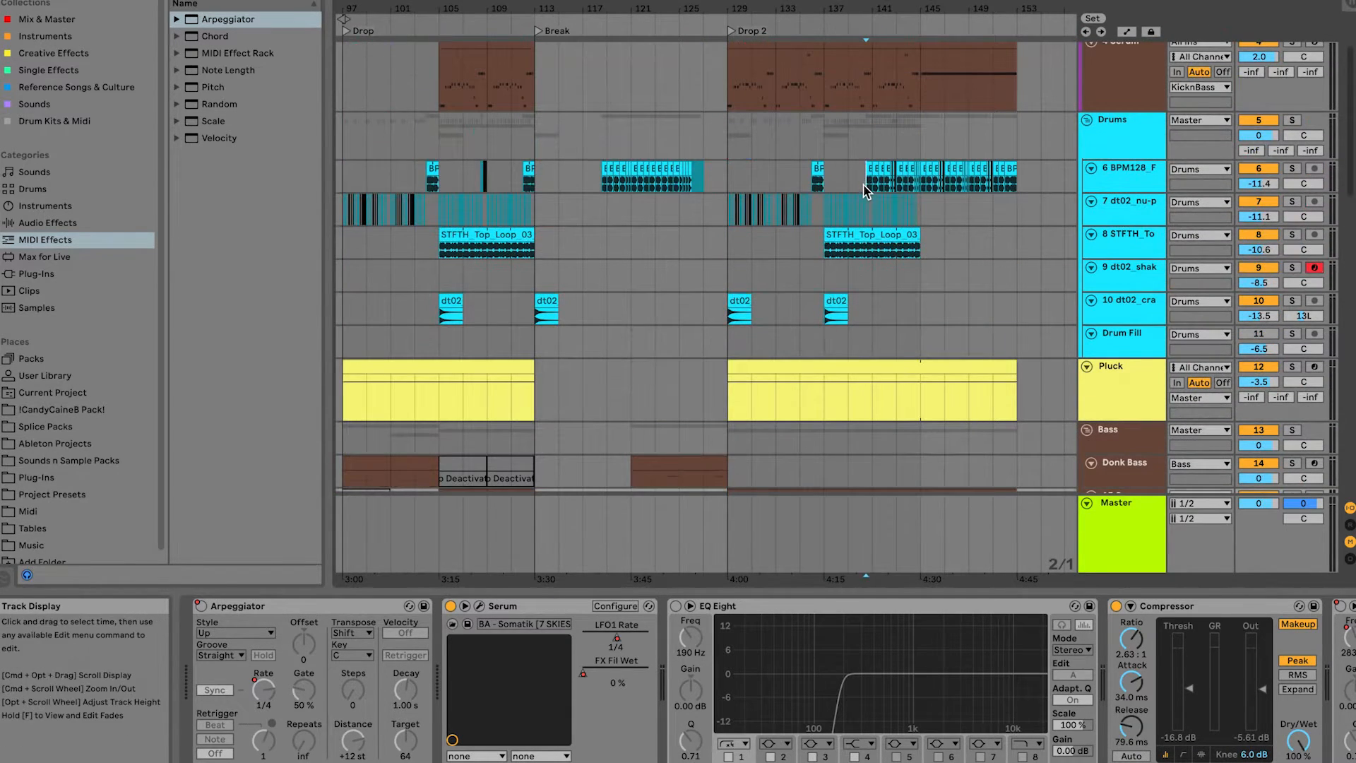
Step: Play Drop 2 from the drum loops near bar 140 and briefly solo the 6 BPM128 track
click(867, 185)
key(space)
mouse_move(881, 13)
mouse_down()
mouse_move(882, 43)
mouse_move(798, 113)
mouse_up()
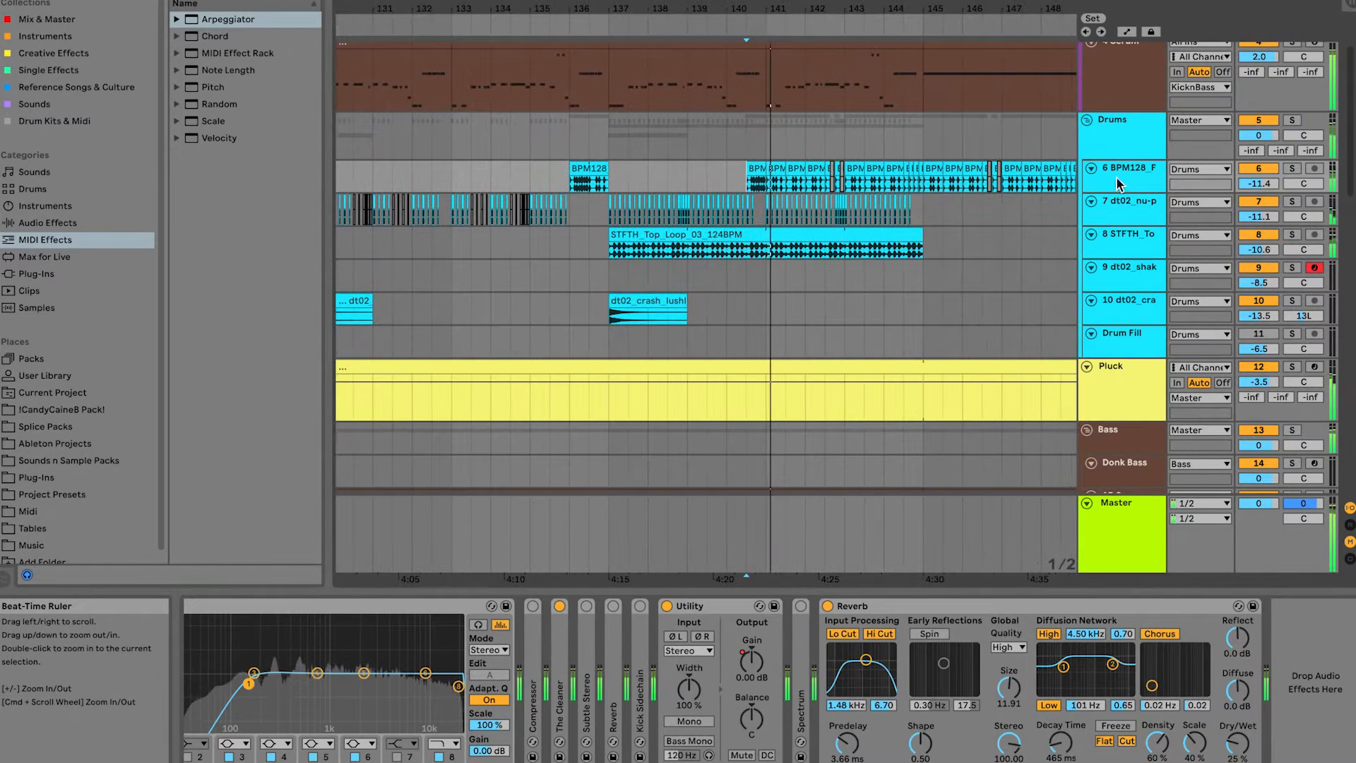
click(1292, 169)
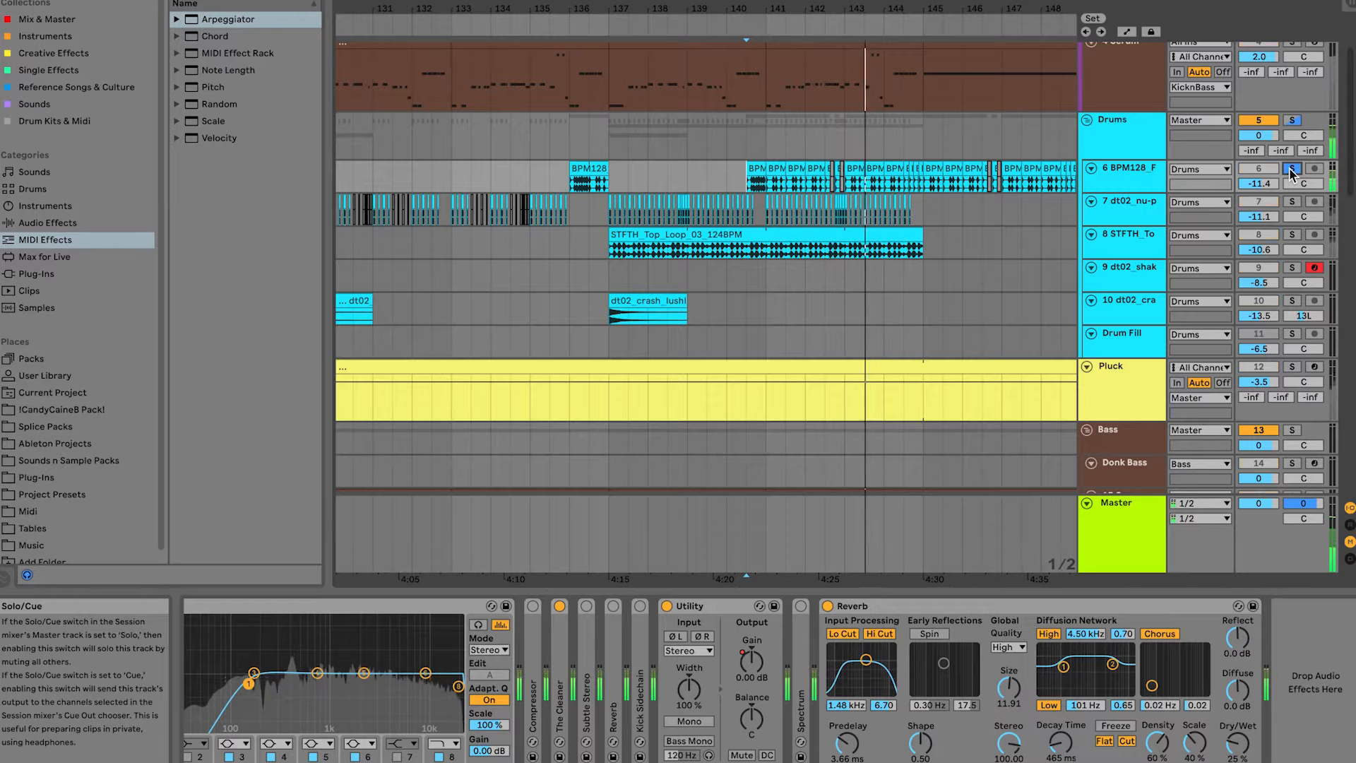
click(1292, 169)
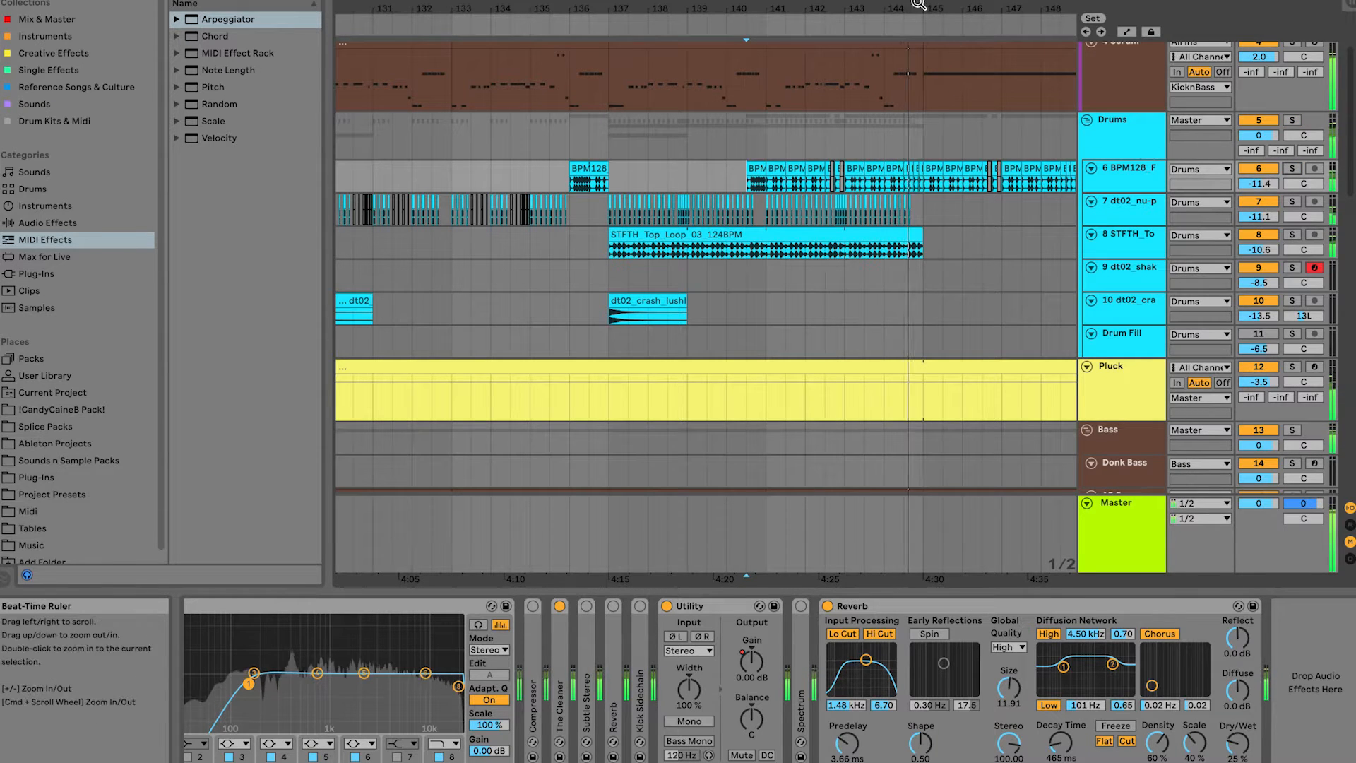
Step: View the notes of the 15 Serum clip at bar 145, and return to the track's devices
scroll(946, 27, down, 5)
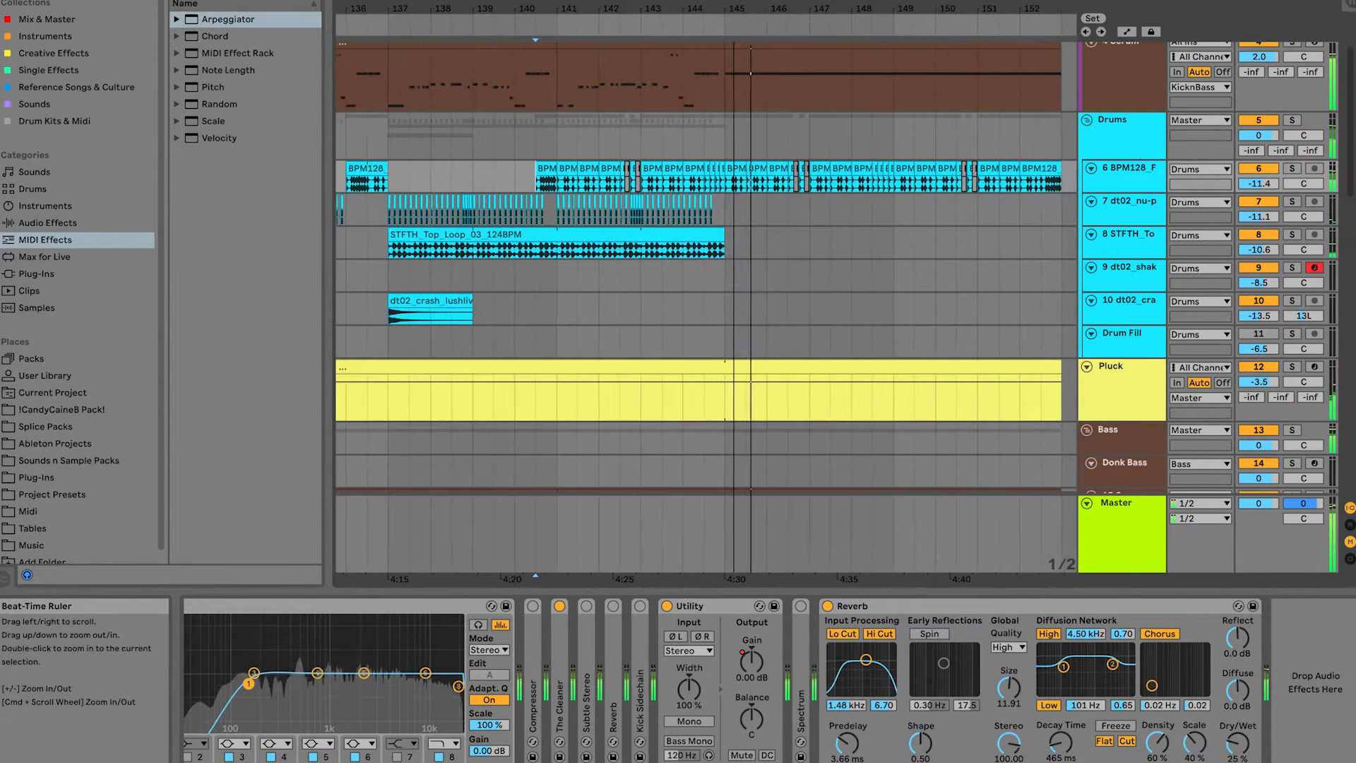
scroll(790, 330, down, 10)
scroll(789, 330, up, 6)
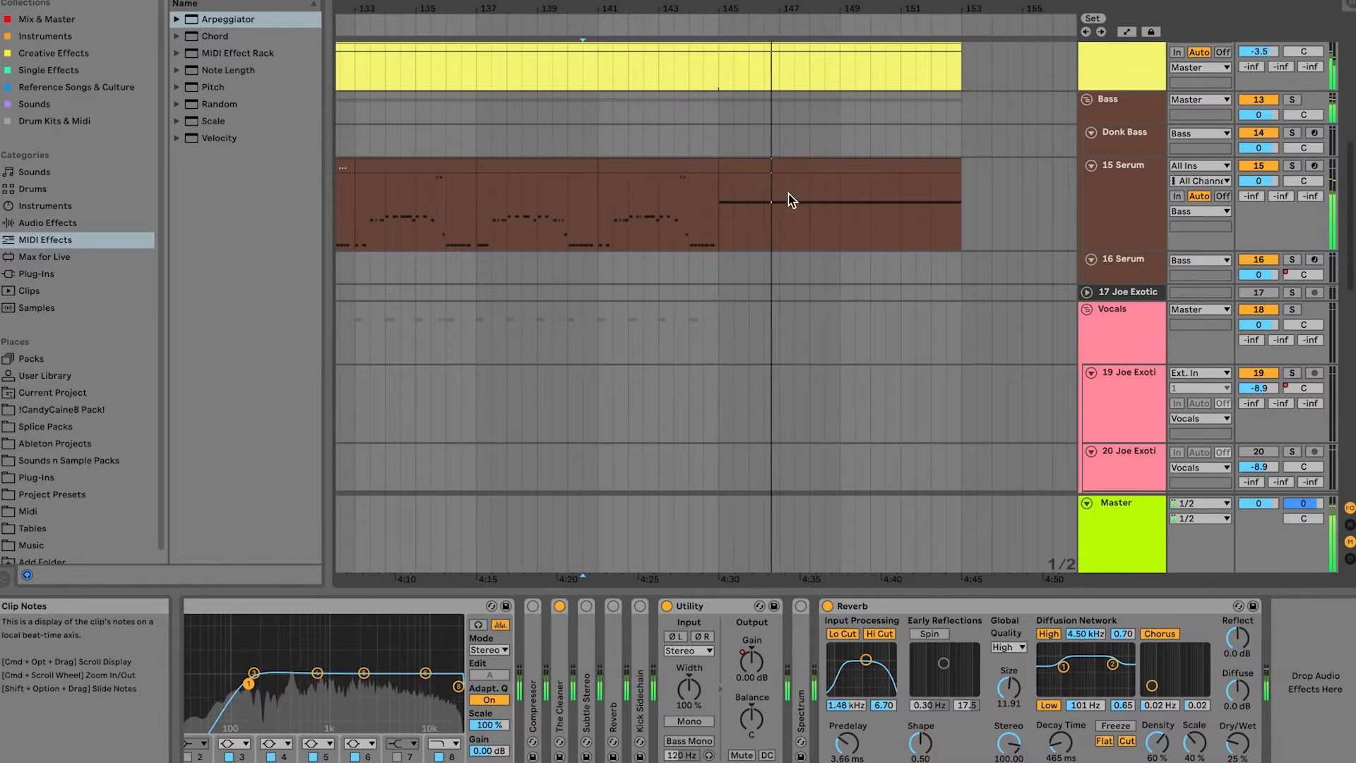
double_click(751, 229)
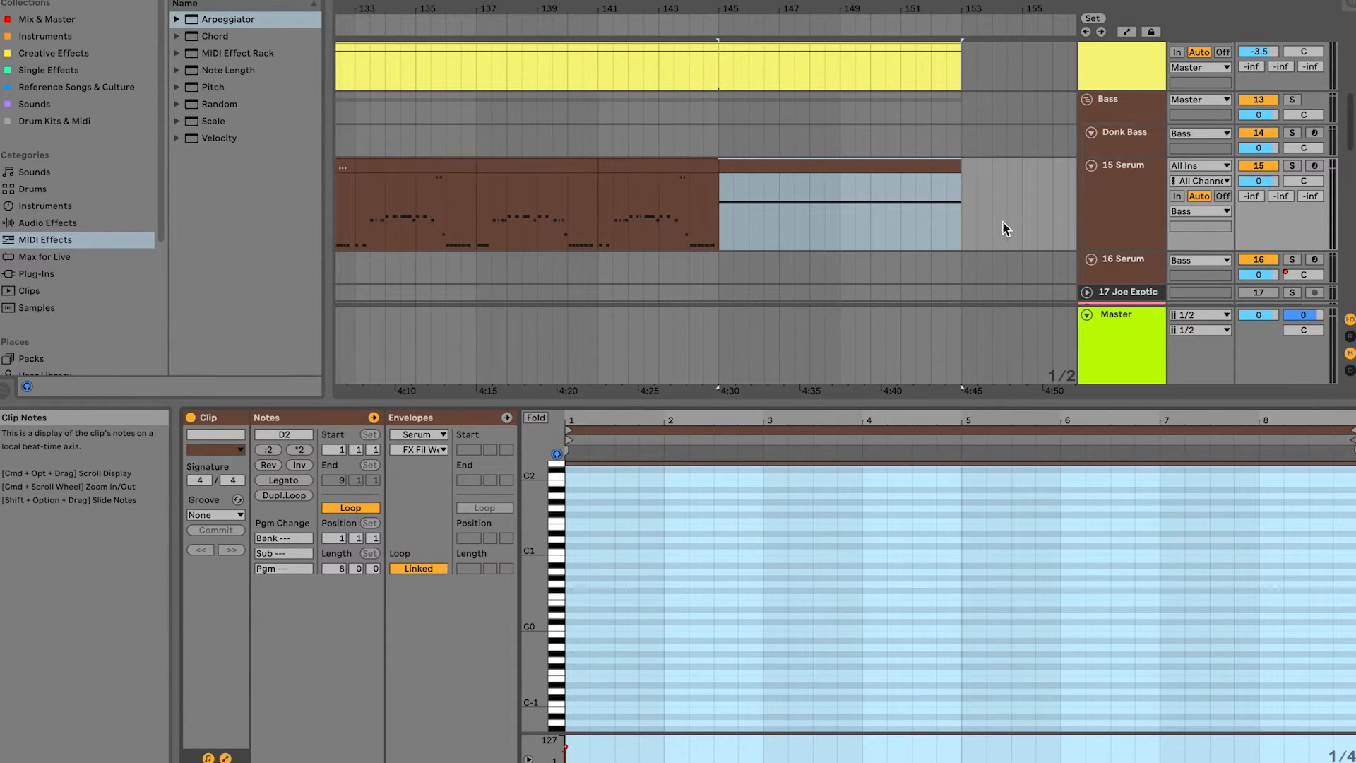
click(1114, 185)
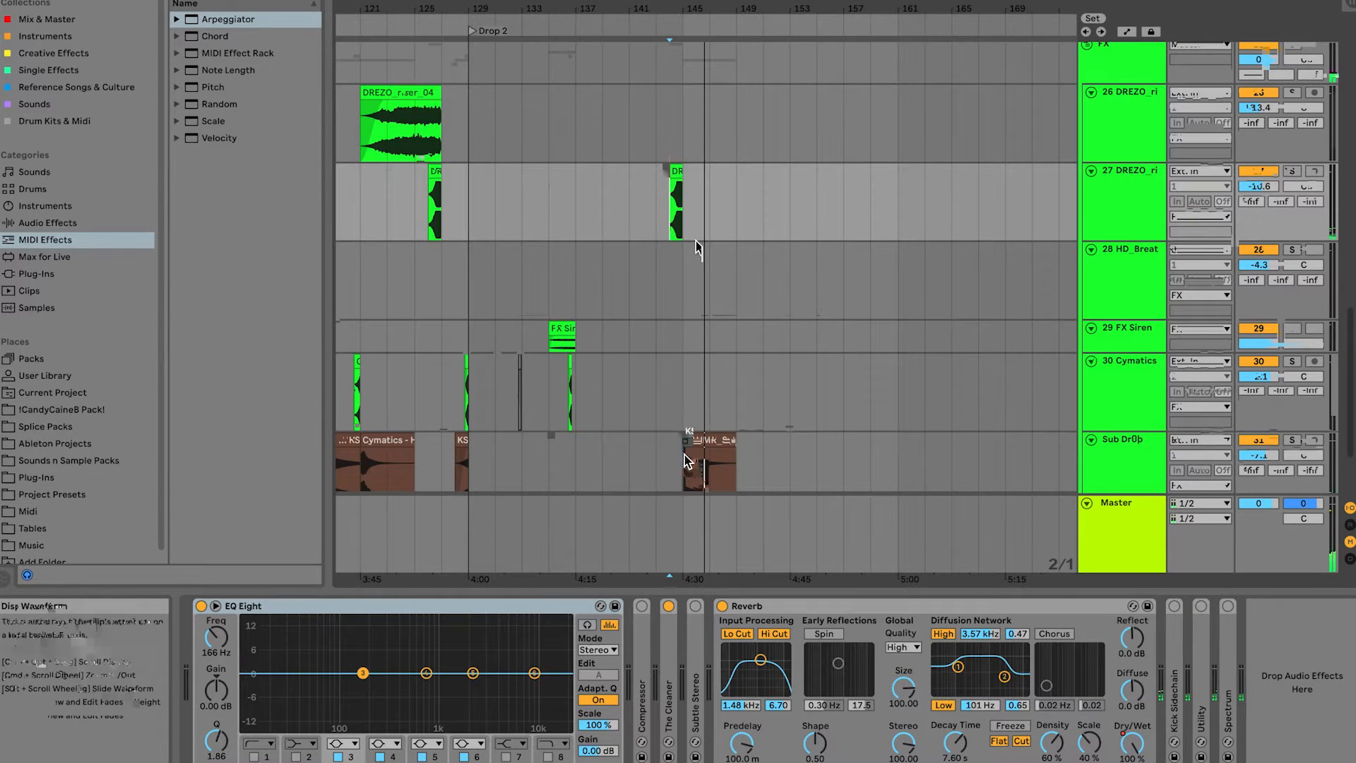
Step: Review the FX at Drop 2's bar 145 transition: the DREZO riser on track 27 and the KSHMR_Sub_Drop_05_D# clip
scroll(670, 210, up, 5)
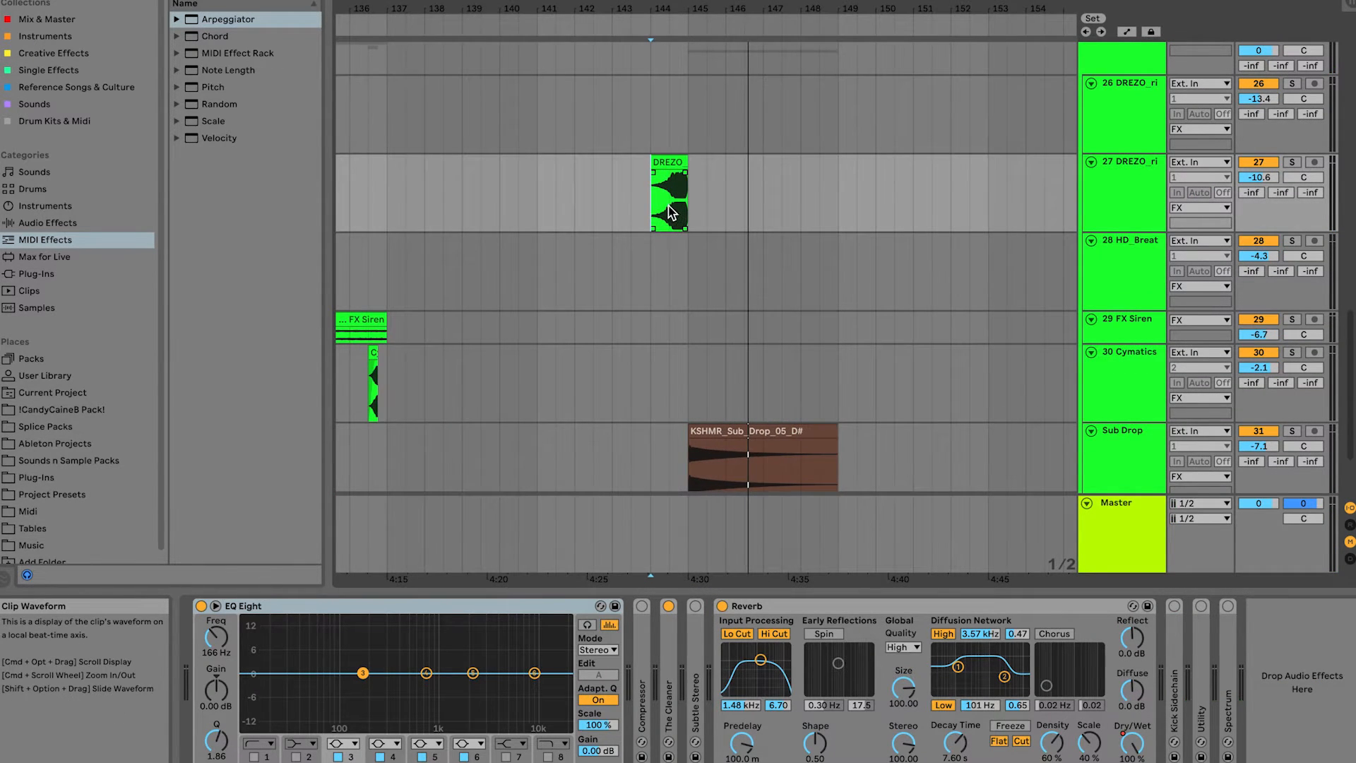
scroll(705, 284, up, 5)
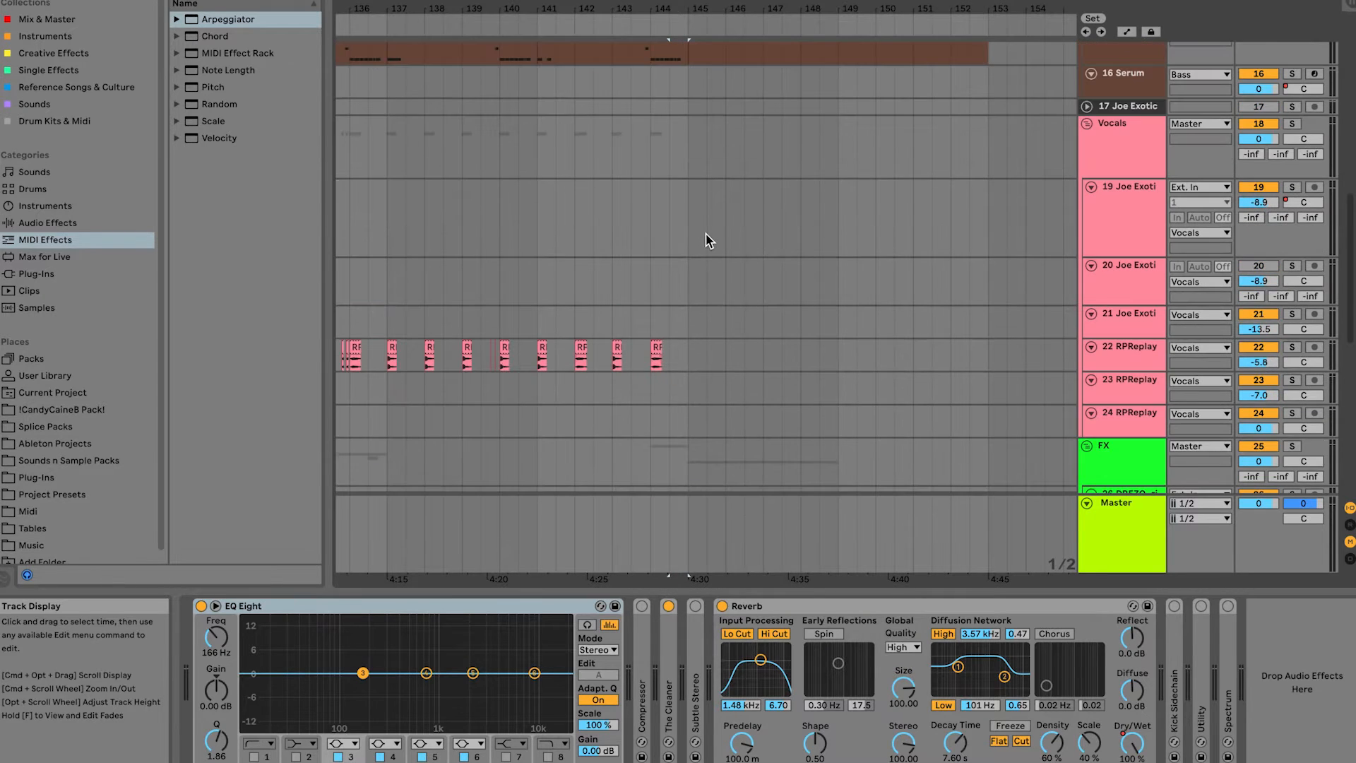
scroll(704, 241, down, 8)
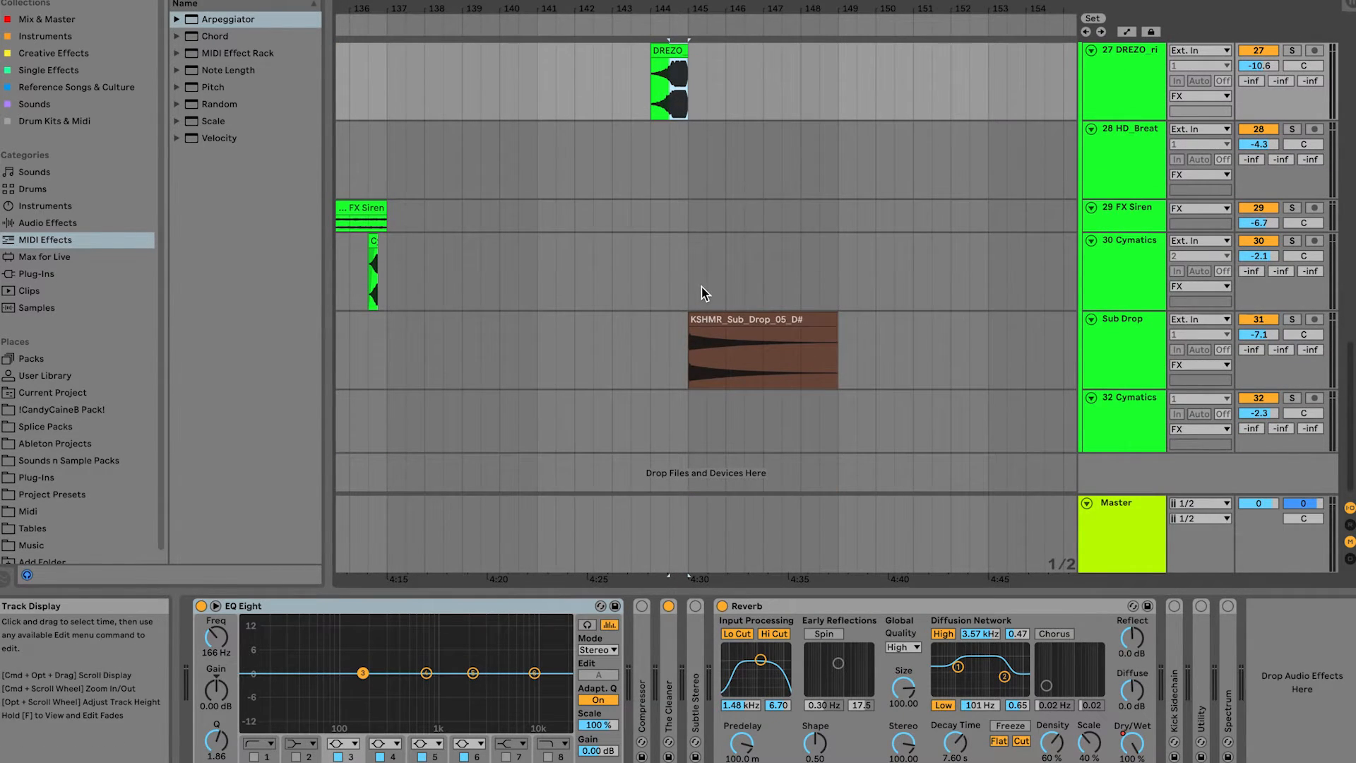
click(692, 382)
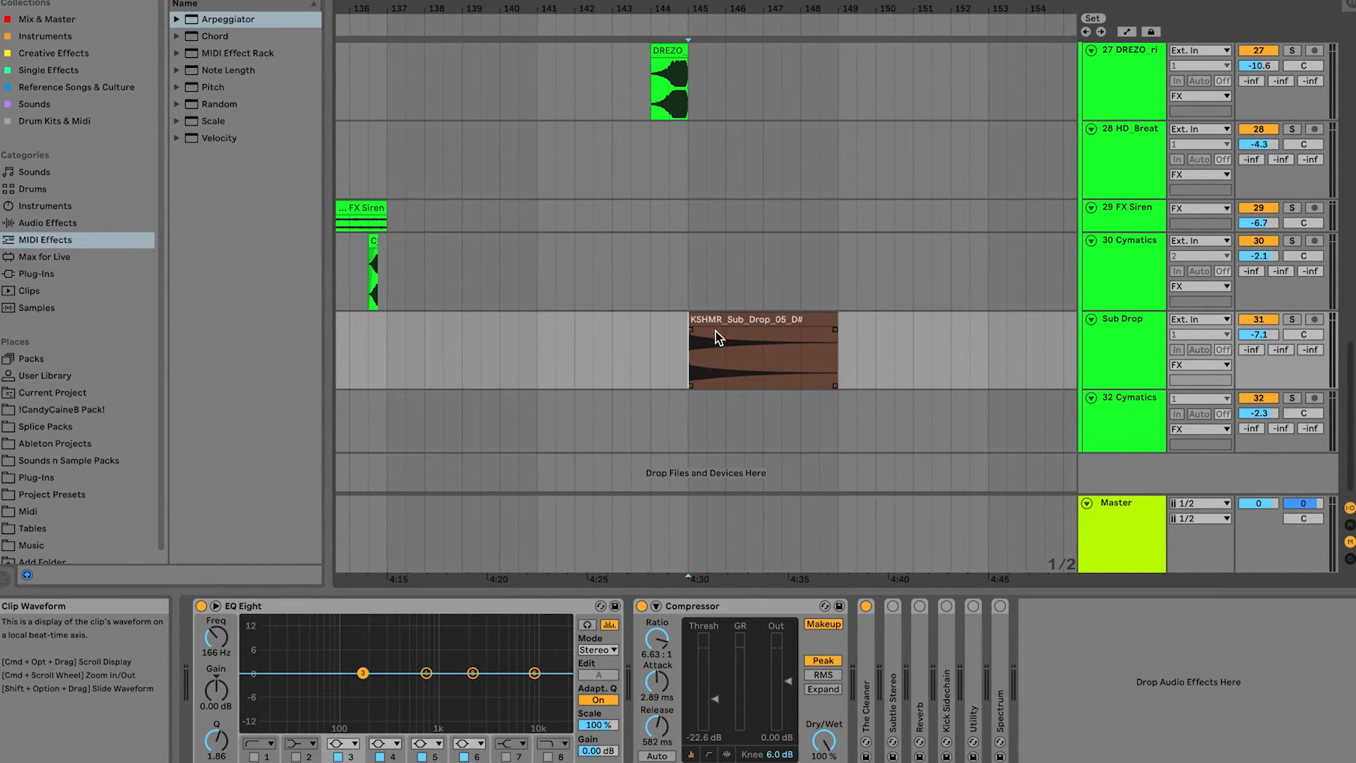
scroll(718, 337, up, 1)
click(675, 147)
scroll(719, 322, up, 15)
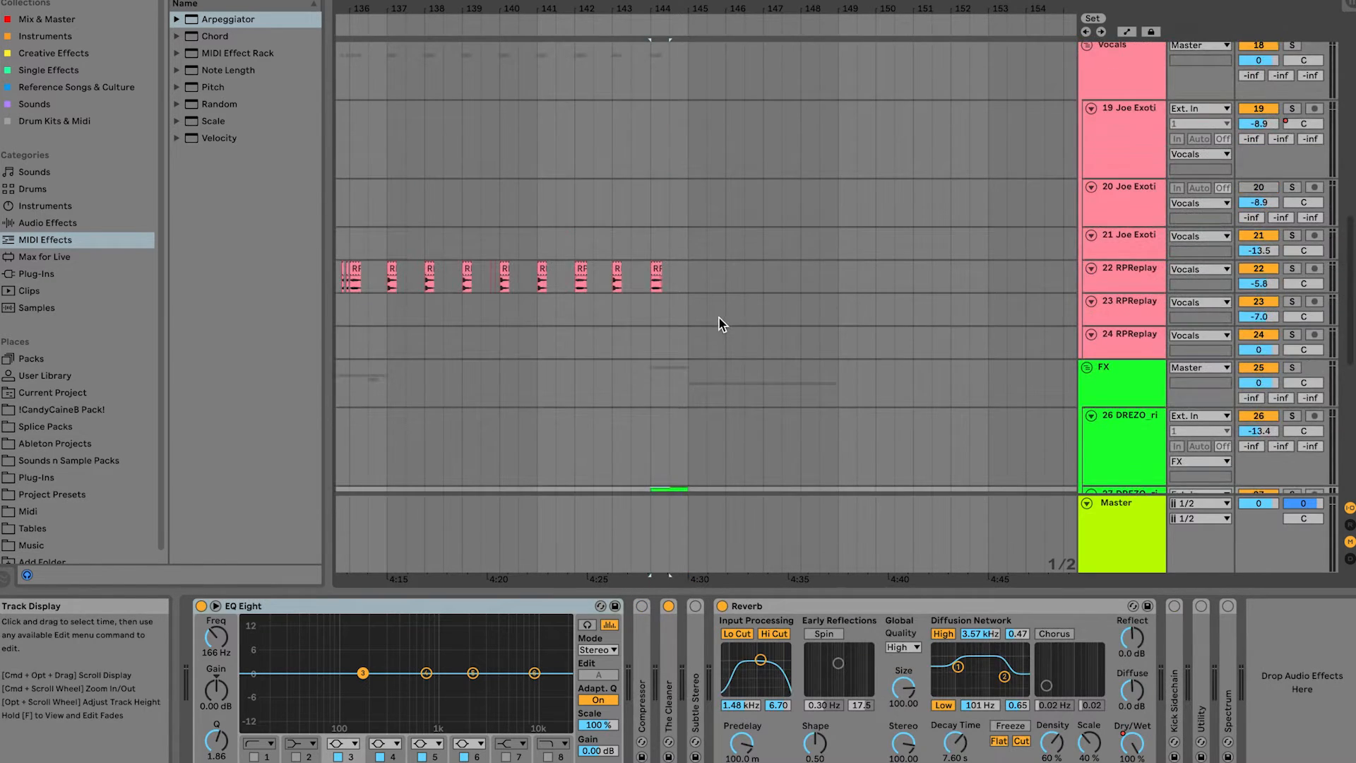
Step: Select the crash track at the start of the Build, bar 81, and briefly solo the 9 dt02_shak track during playback
scroll(720, 321, up, 5)
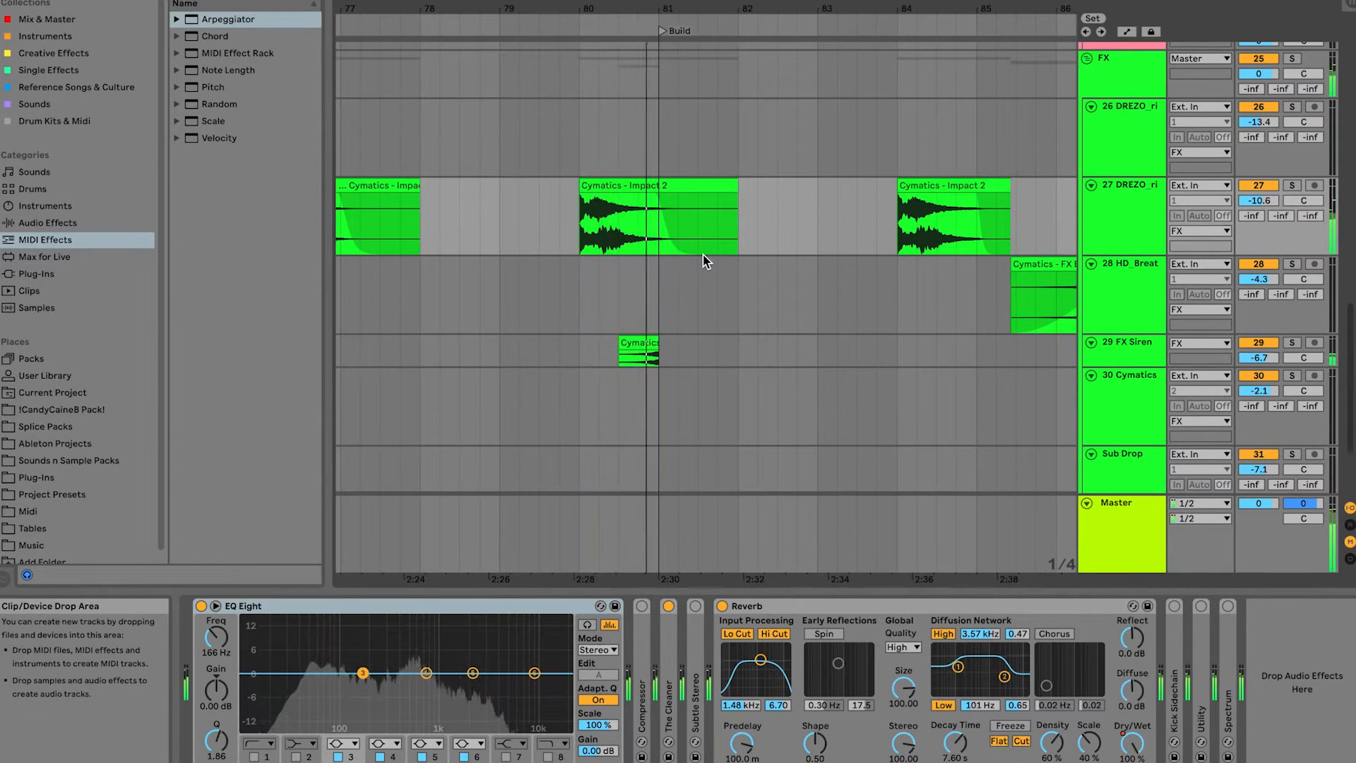
scroll(826, 226, up, 5)
scroll(817, 255, up, 6)
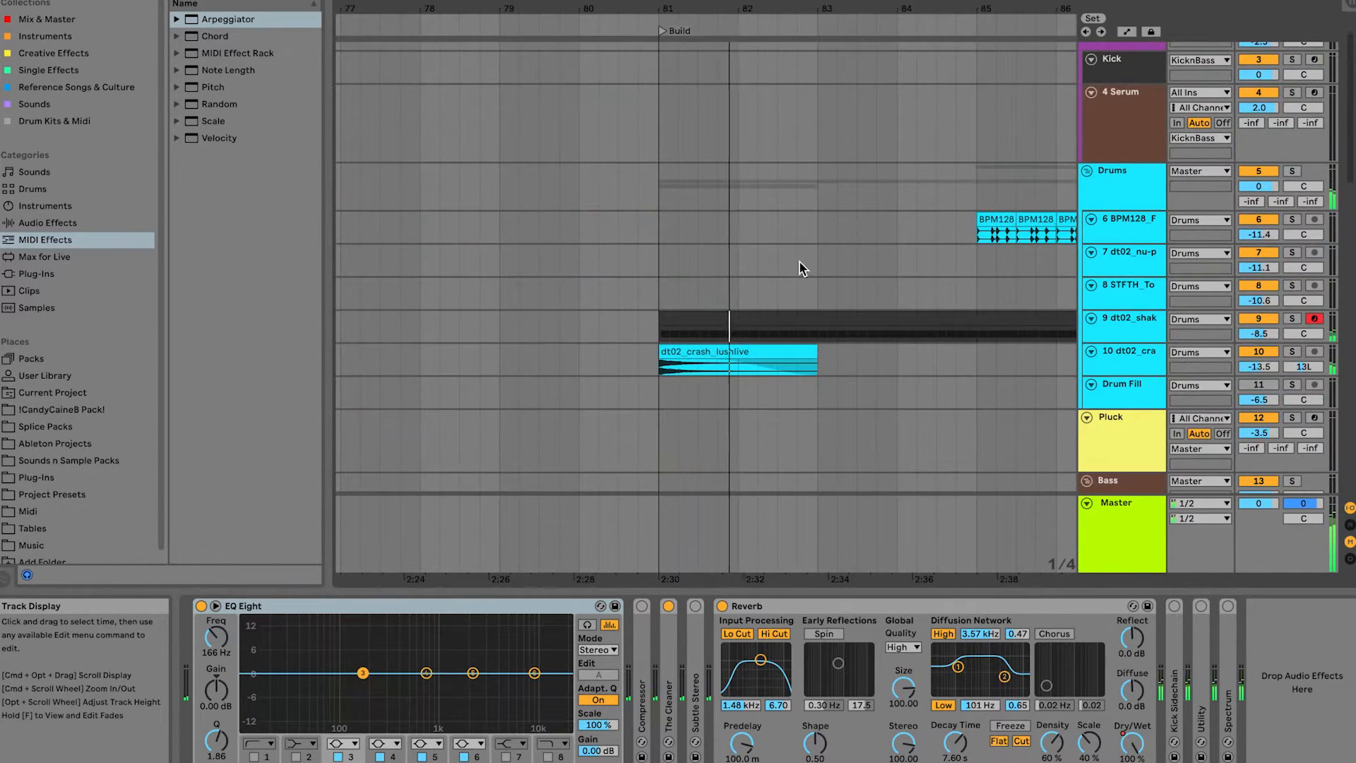
click(878, 249)
scroll(880, 250, up, 3)
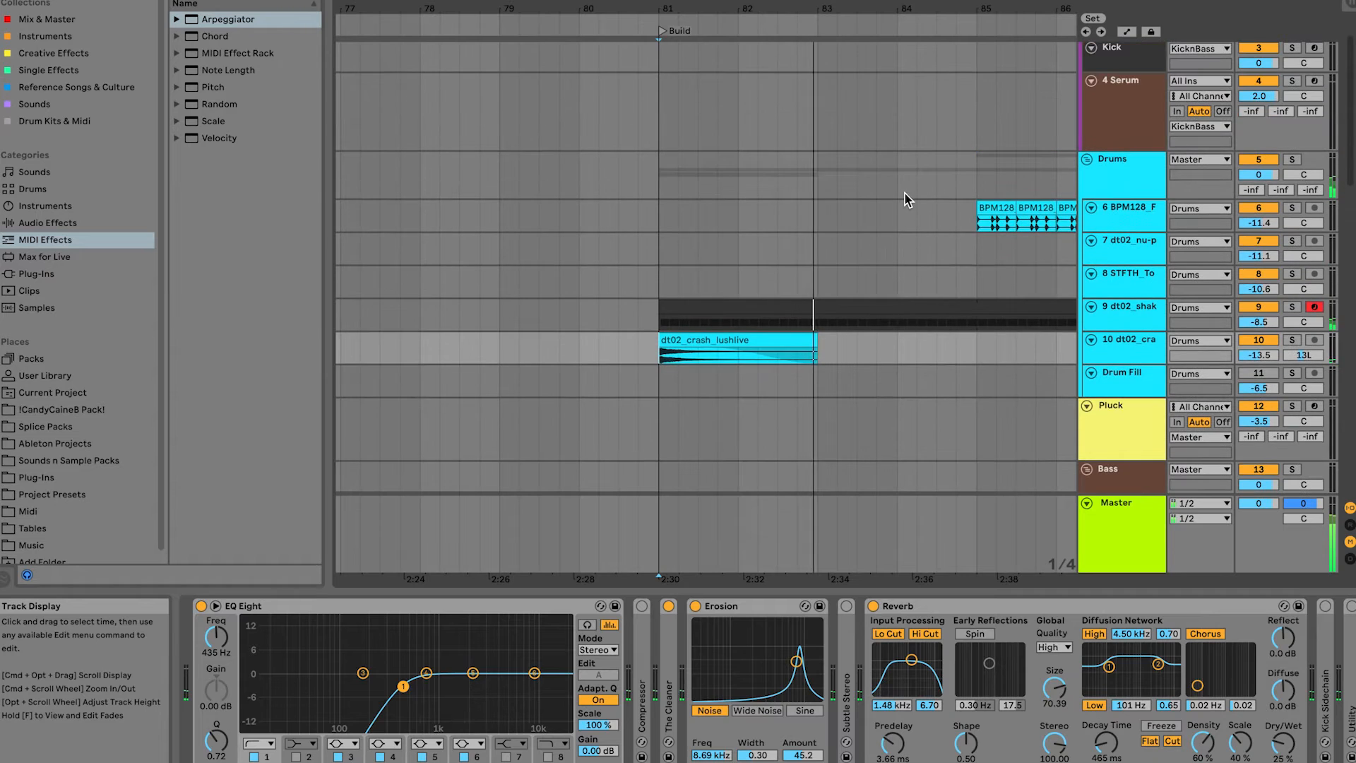
click(1290, 307)
click(1292, 309)
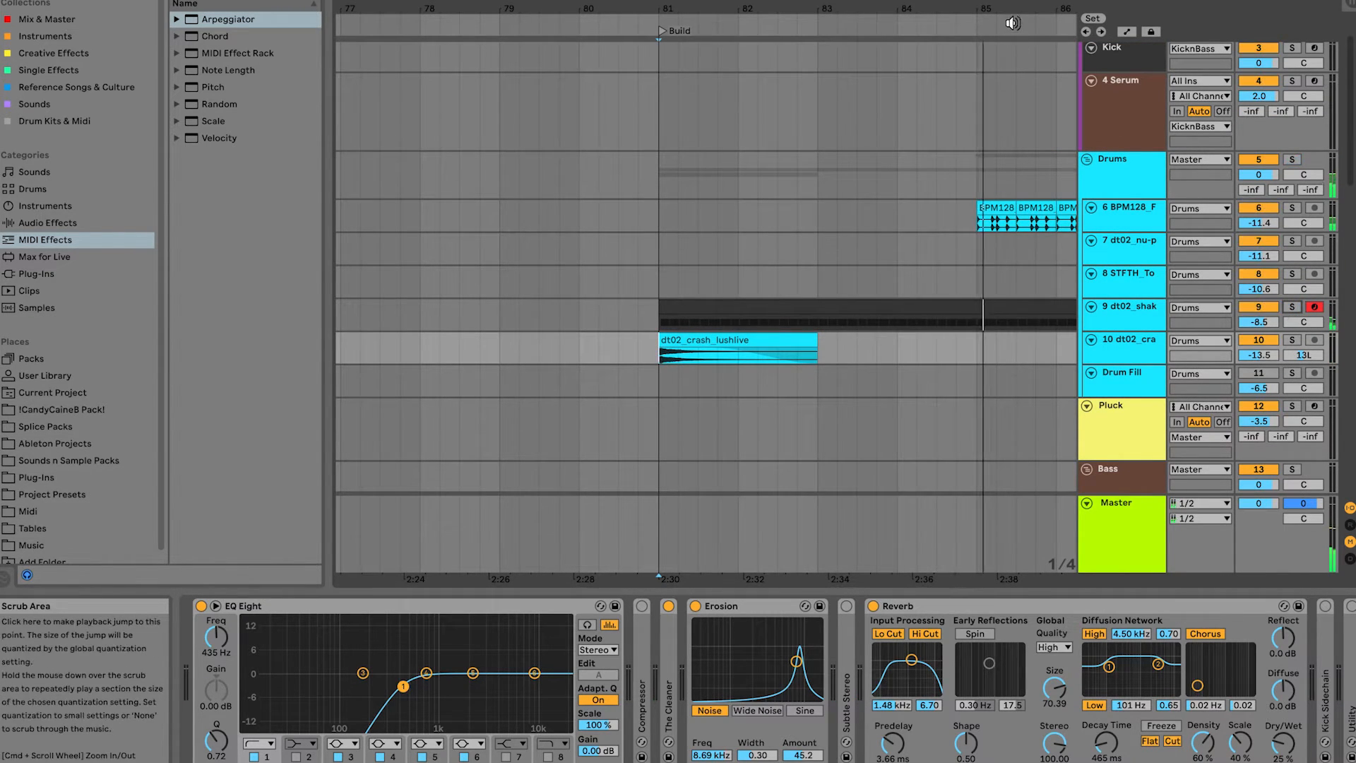
Step: Examine the Build's drum loops, riser FX and looped Joe Exotic vocal tracks during playback
drag(1015, 14, 376, 3)
scroll(510, 222, down, 2)
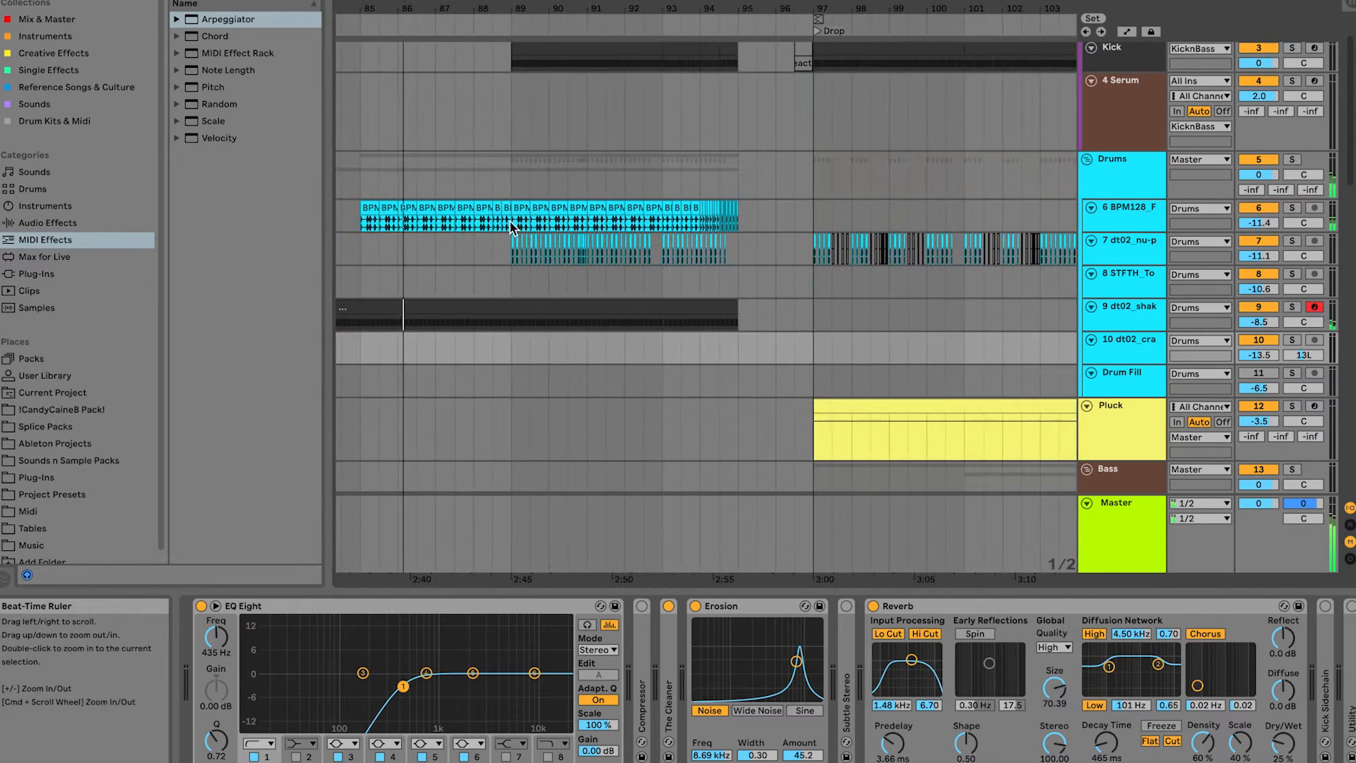
scroll(510, 222, down, 10)
scroll(542, 279, down, 5)
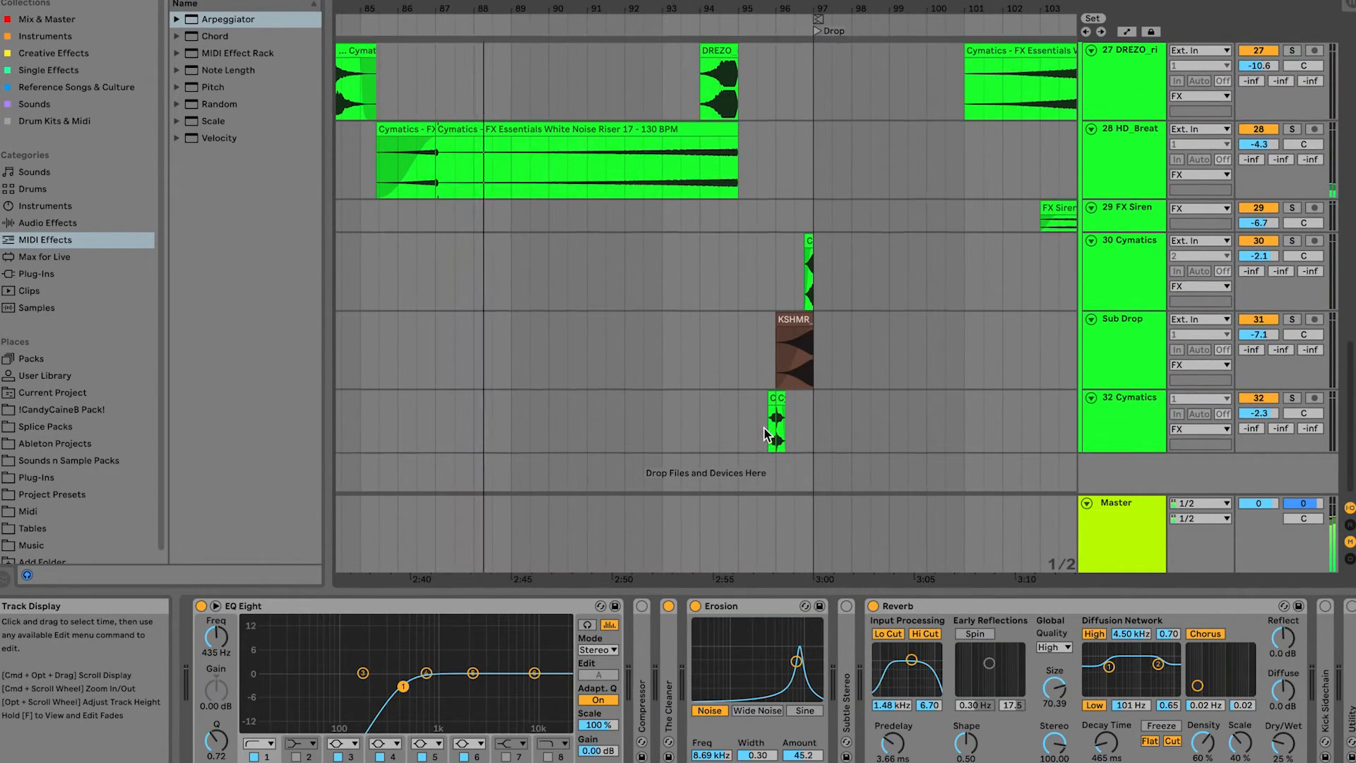
scroll(762, 425, up, 5)
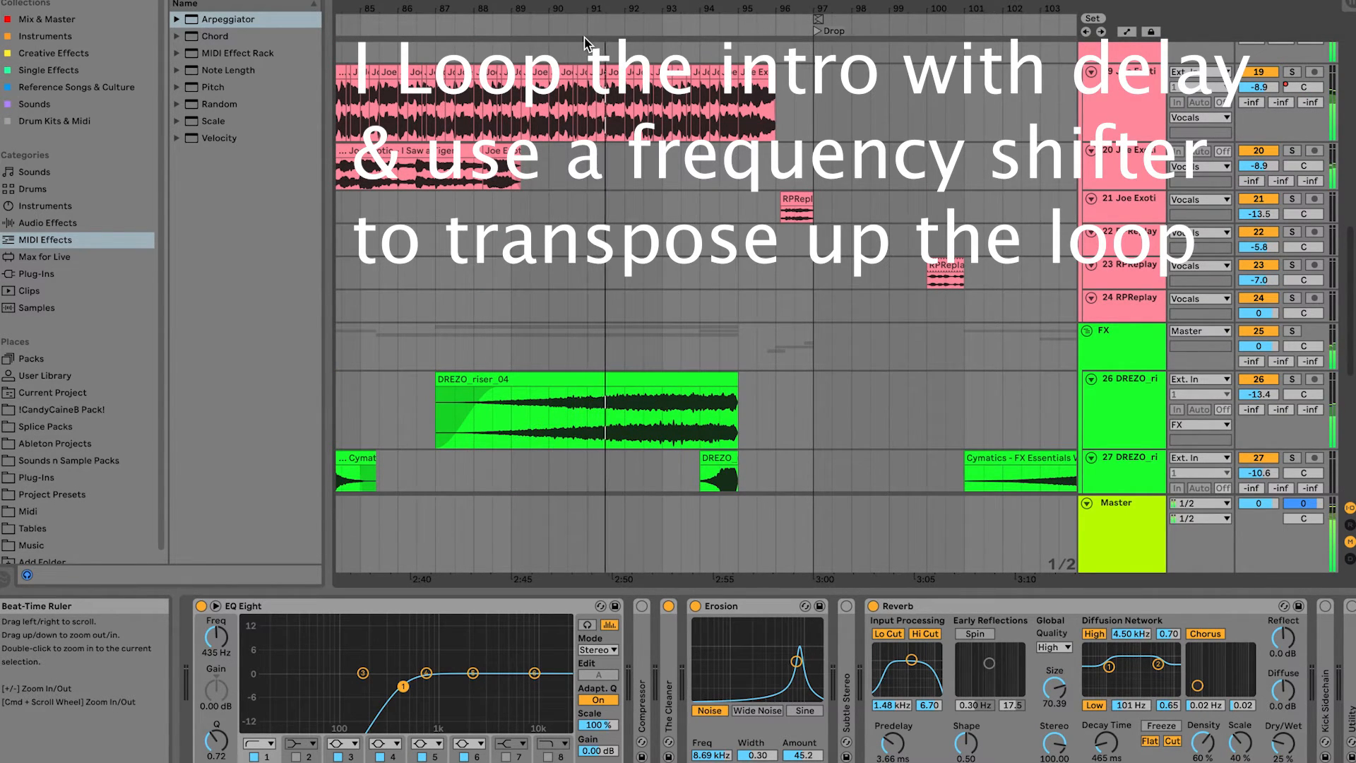
scroll(593, 267, up, 5)
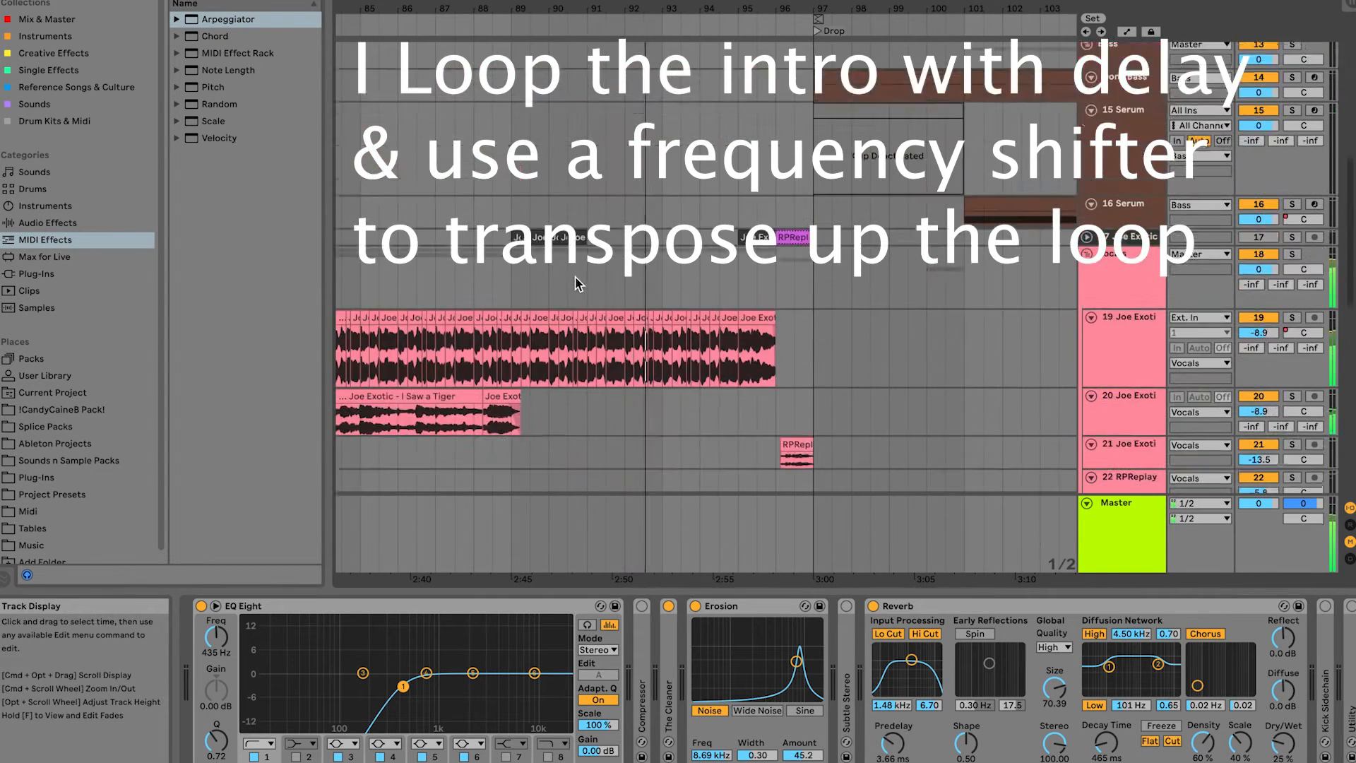
Step: Follow the end of the Build across the drum, vocal and FX tracks to the RPReplay vocal before the Drop
drag(640, 13, 637, 2)
scroll(926, 388, up, 5)
scroll(925, 393, up, 4)
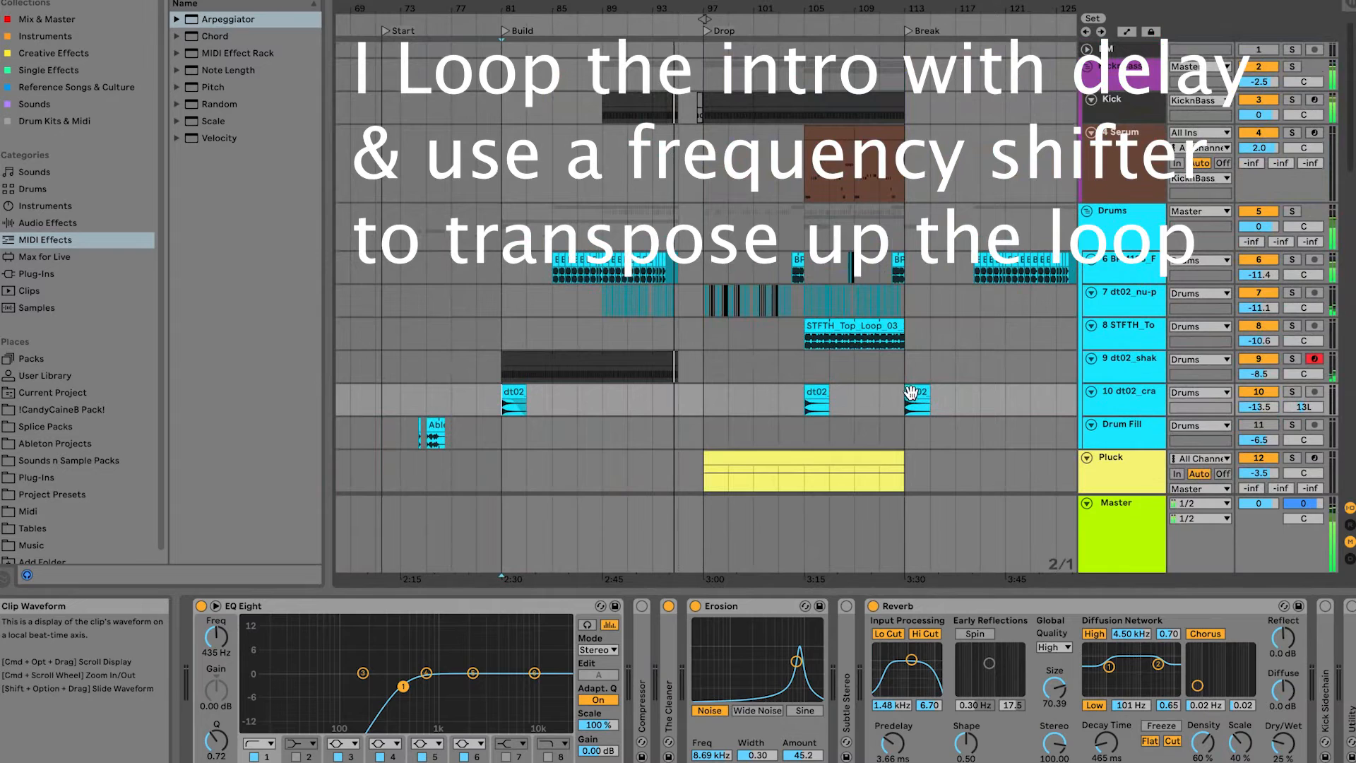
scroll(782, 312, down, 10)
scroll(768, 319, down, 4)
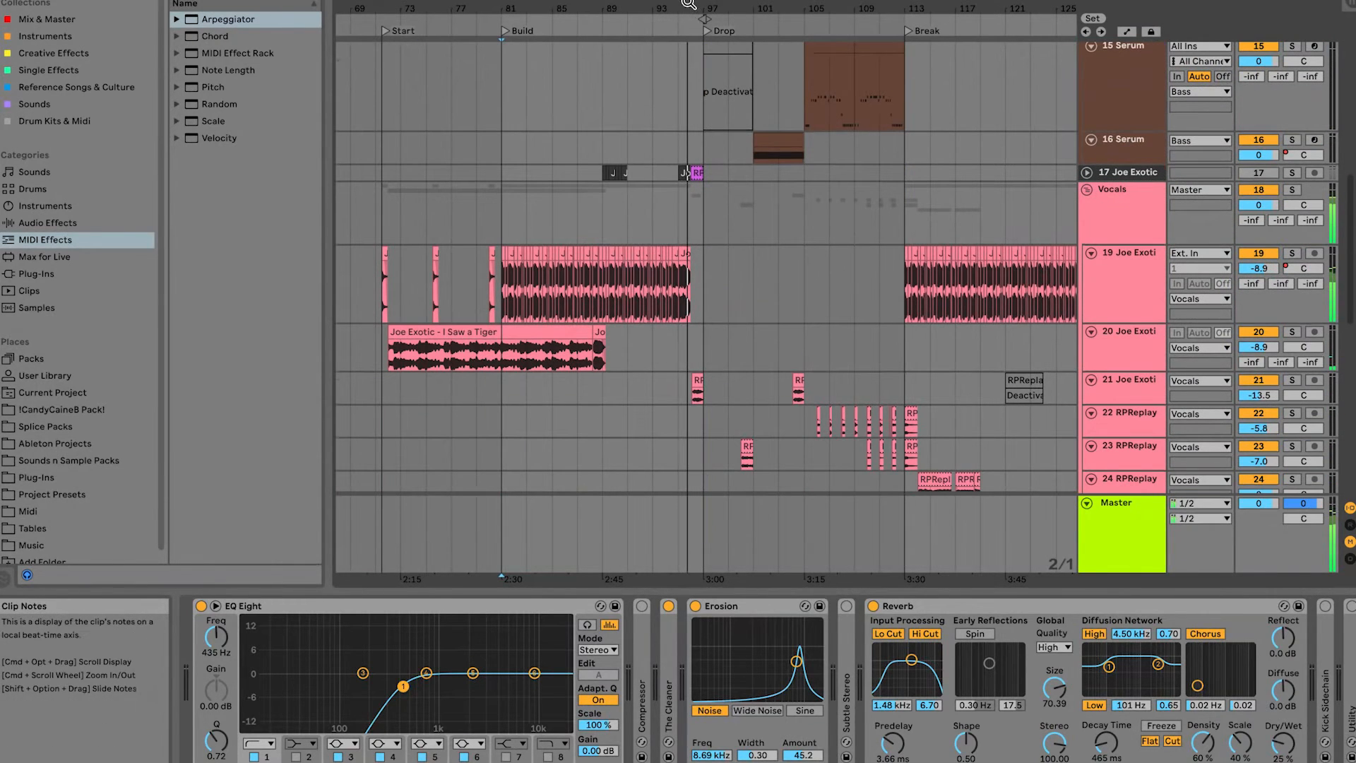
scroll(722, 168, down, 6)
drag(717, 7, 719, 43)
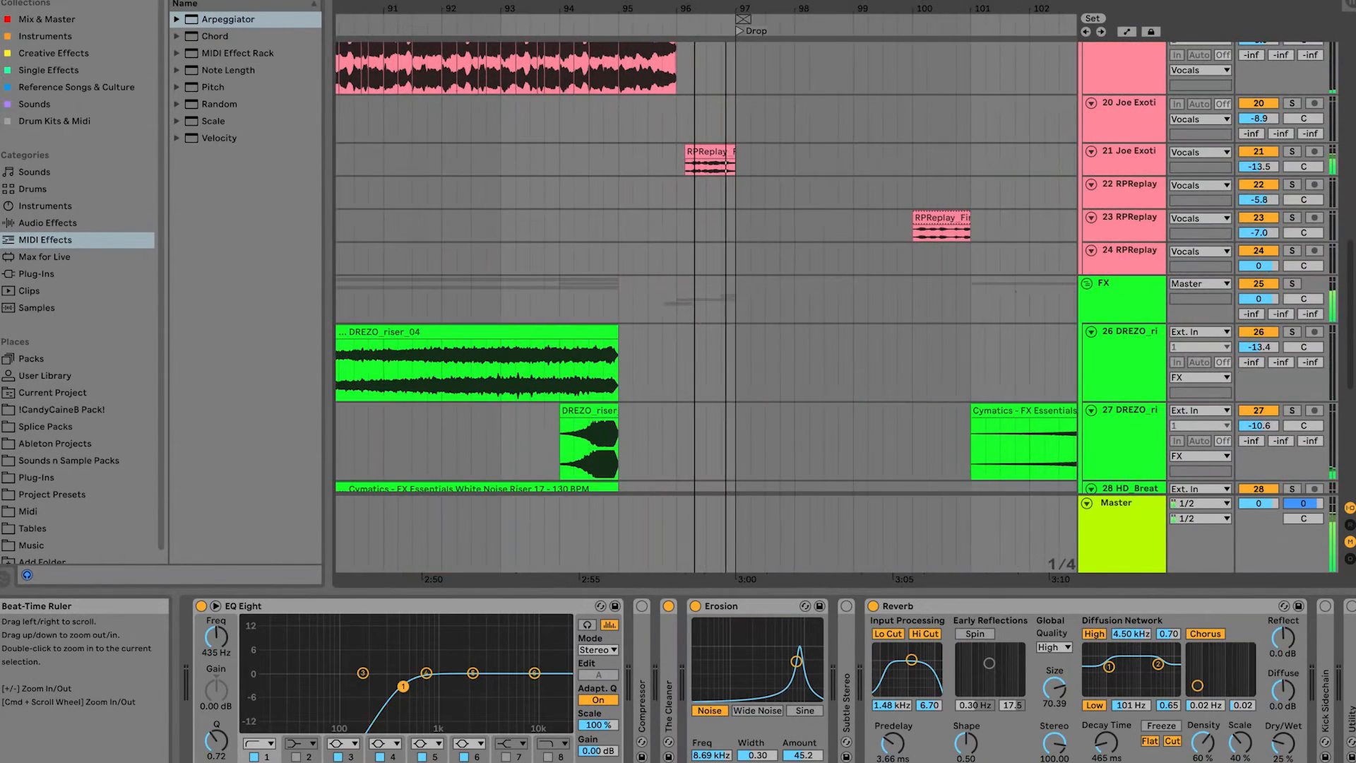
Step: Enlarge the Donk Bass track and show its Serum, Compressor and EQ Eight devices during the Drop
scroll(690, 339, up, 10)
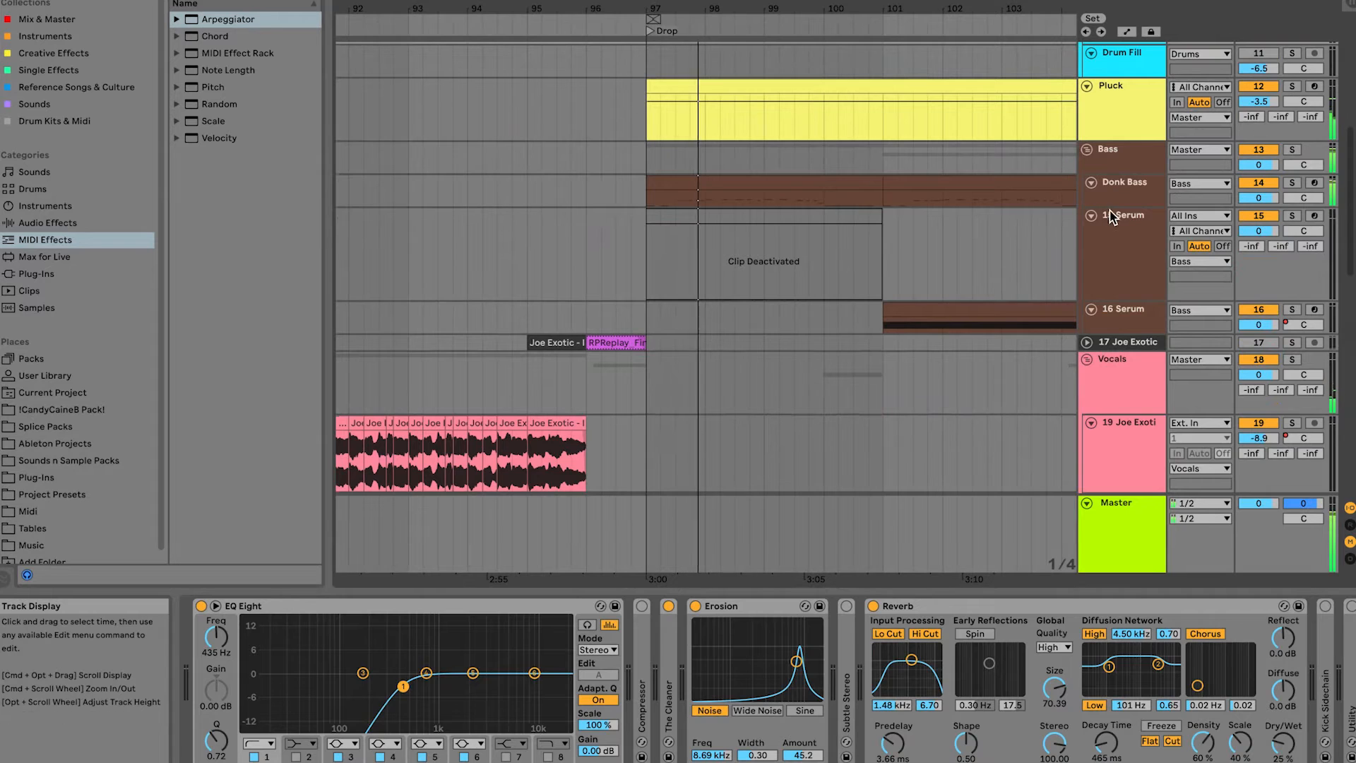
drag(1113, 209, 1113, 308)
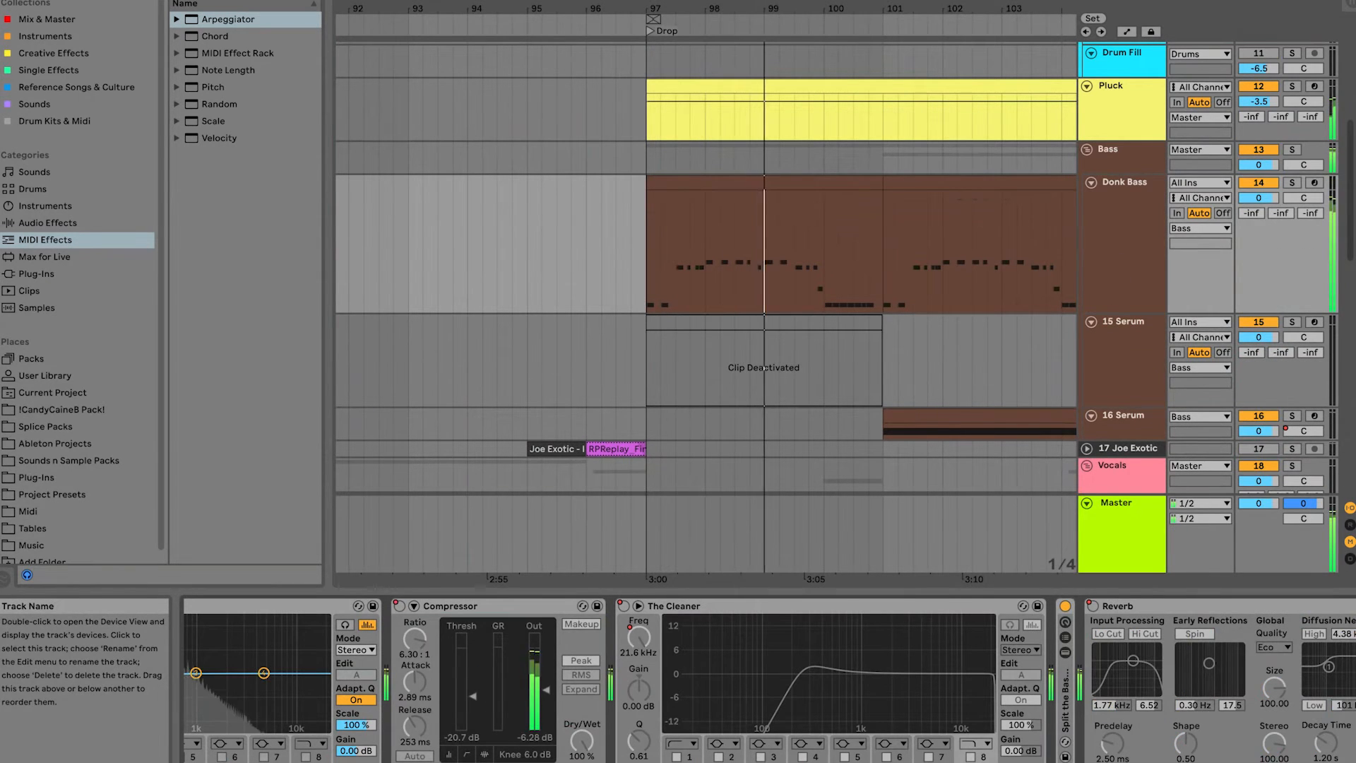
click(980, 589)
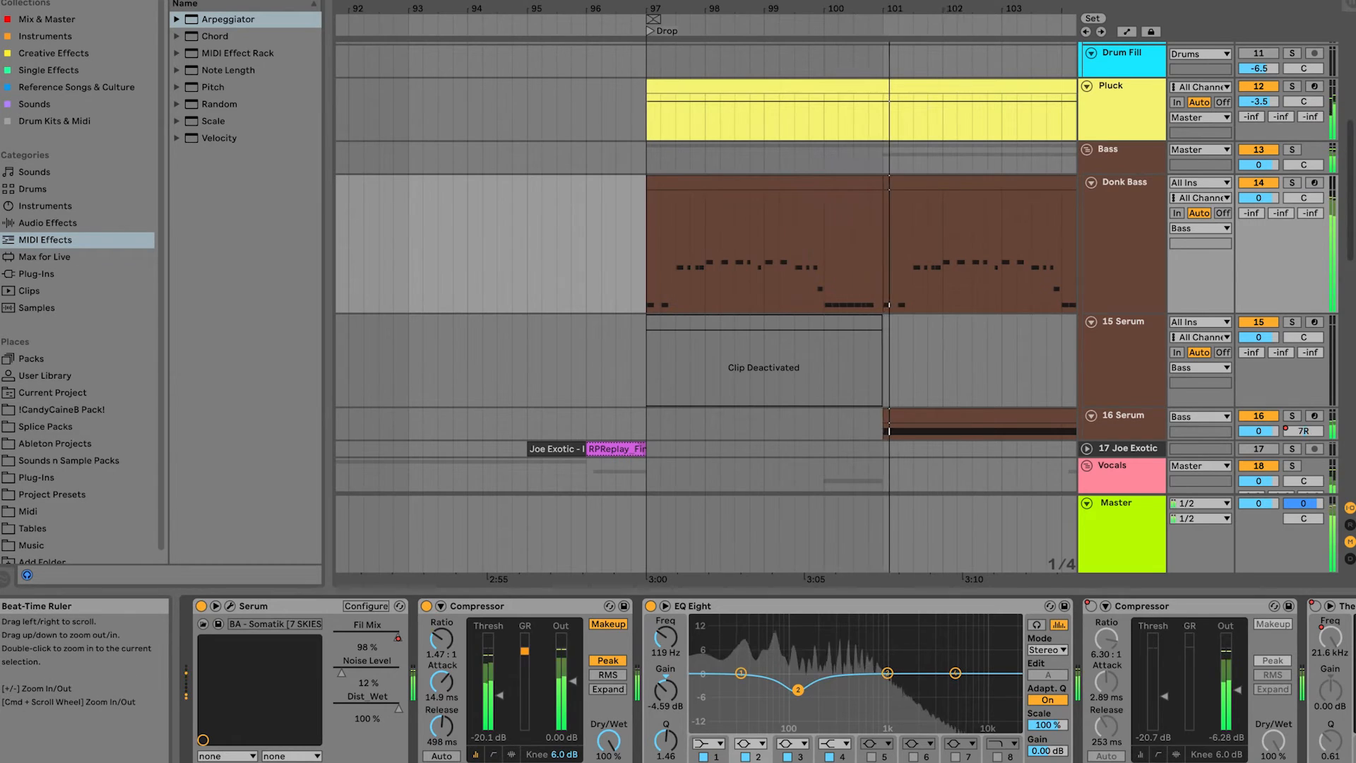
drag(876, 579, 705, 583)
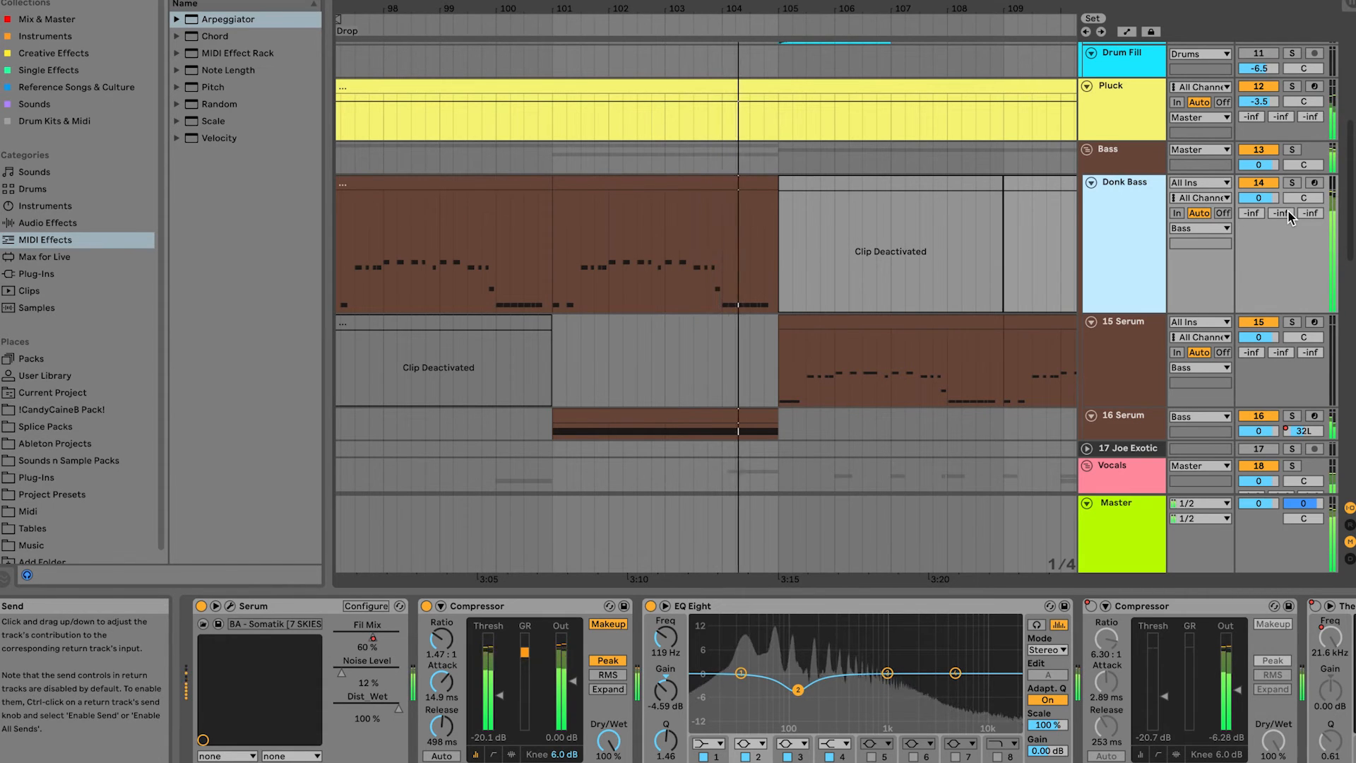
Step: Examine the kick, 4 Serum, drum and bass tracks from bar 105 towards the Break during playback
scroll(903, 298, up, 5)
scroll(903, 304, up, 5)
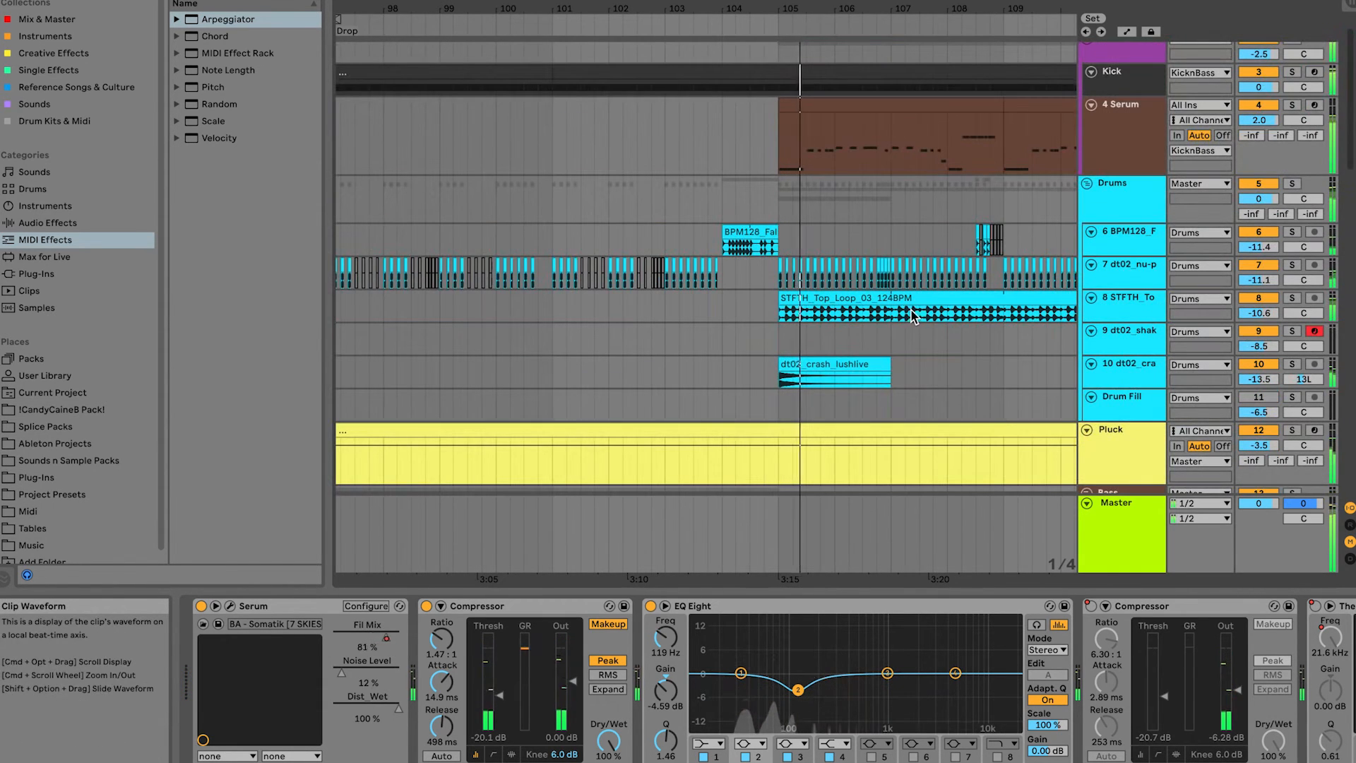
scroll(908, 423, down, 6)
scroll(897, 395, down, 4)
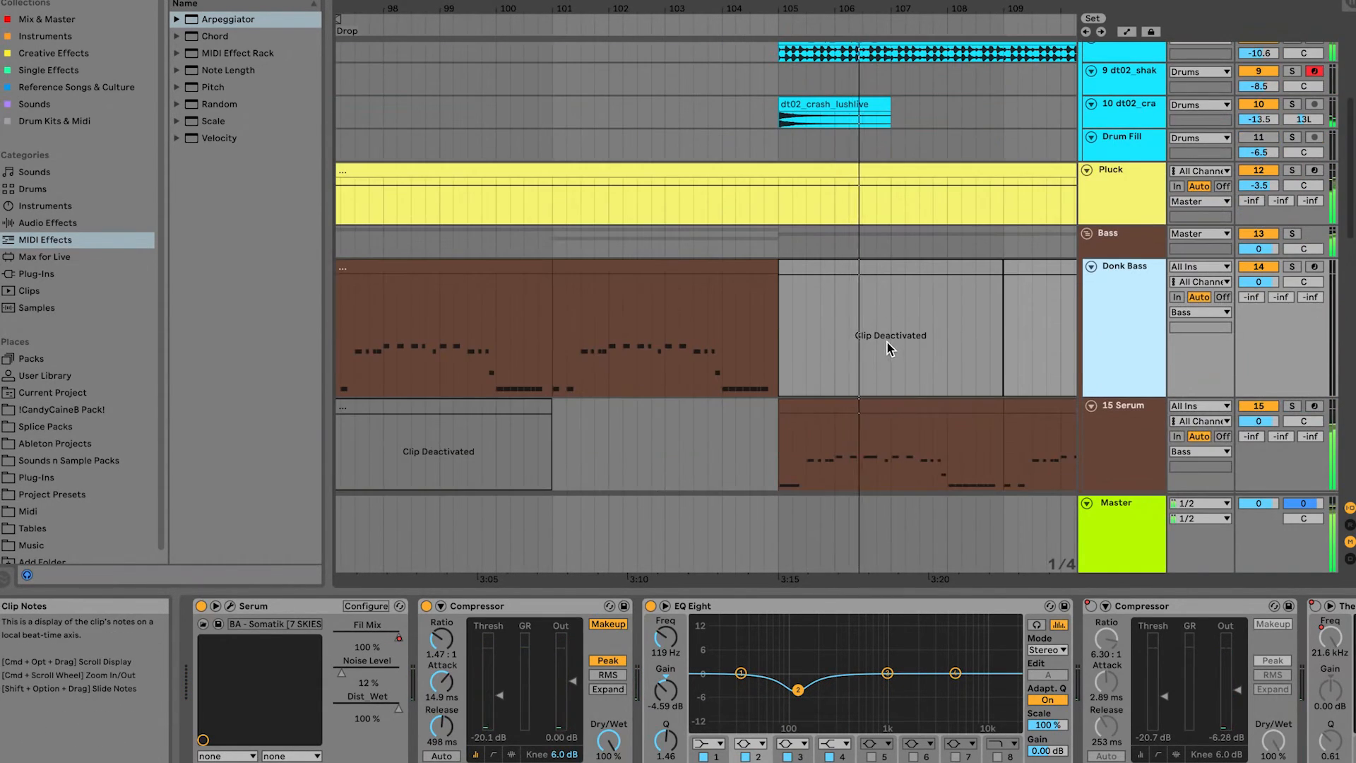
scroll(889, 357, up, 6)
scroll(888, 364, up, 4)
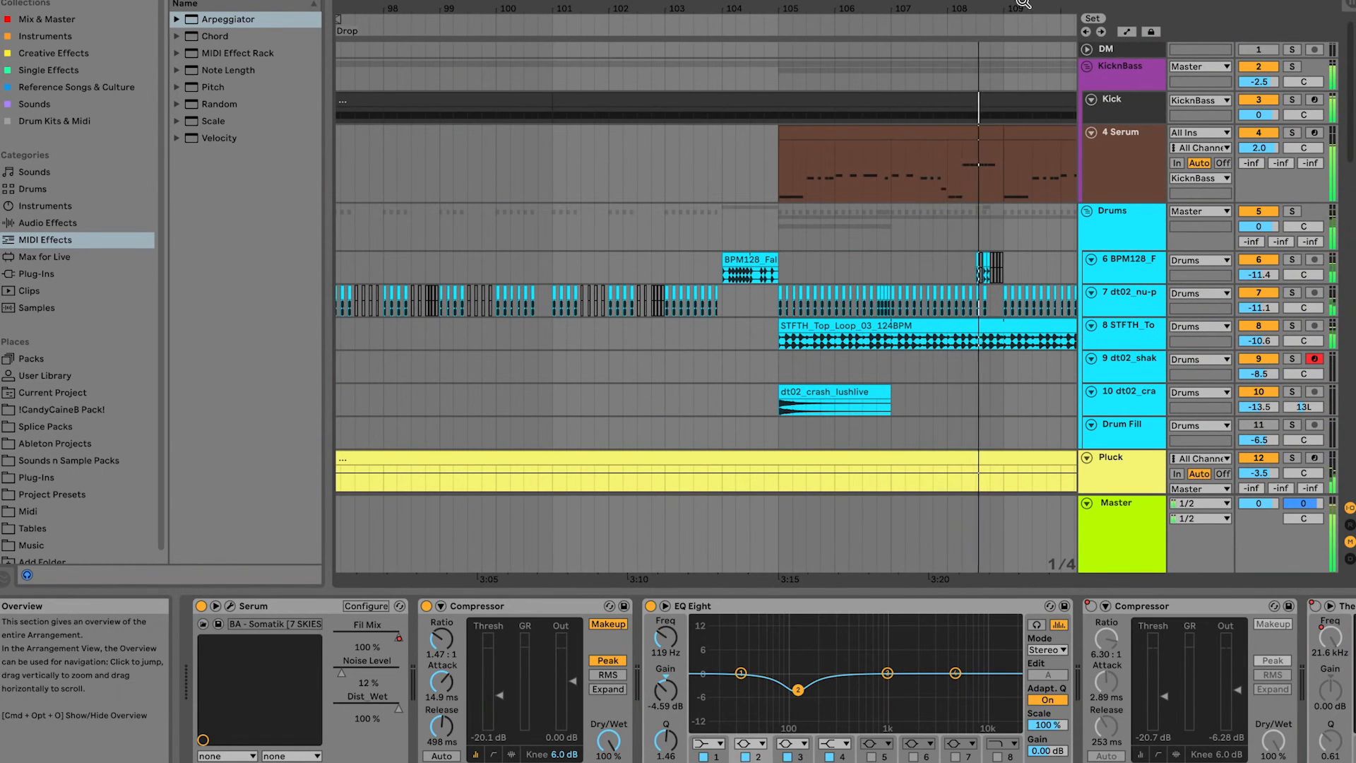
drag(847, 8, 618, 8)
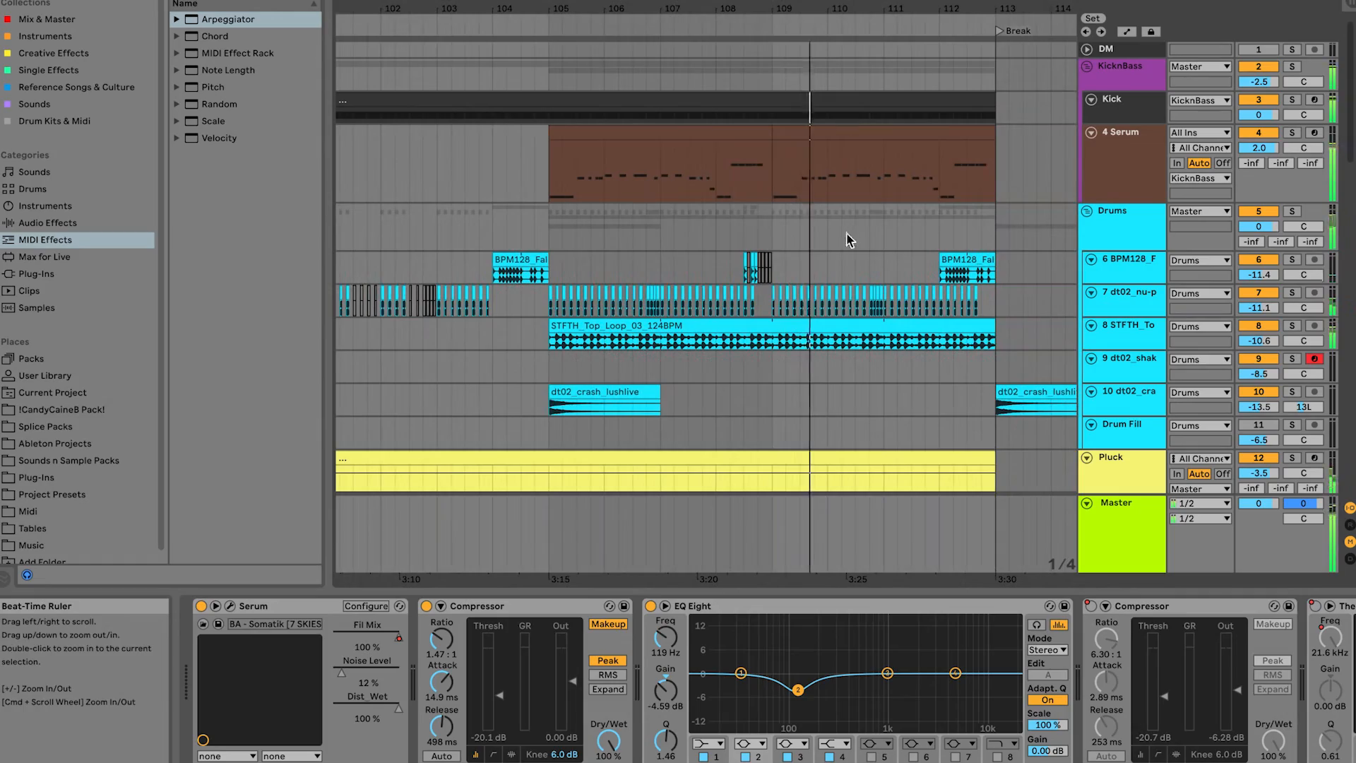